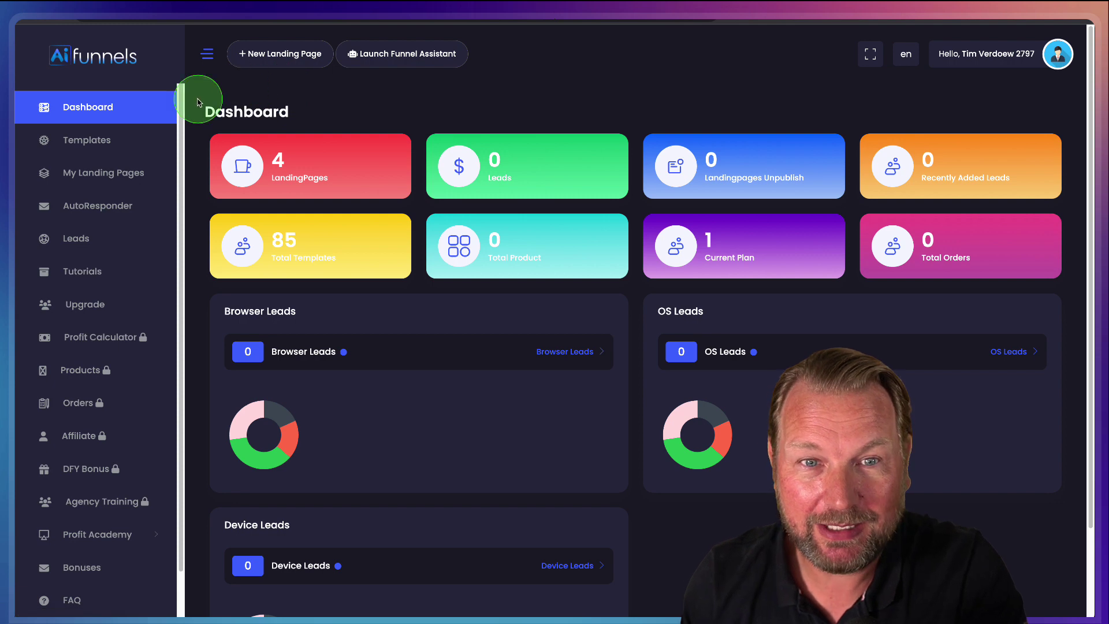
# Open the Eva Funnel Assistant with the dashboard's Launch Funnel Assistant button.
pyautogui.moveTo(195, 95)
pyautogui.mouseDown()
pyautogui.moveTo(296, 149)
pyautogui.moveTo(825, 266)
pyautogui.moveTo(1072, 300)
pyautogui.mouseUp()
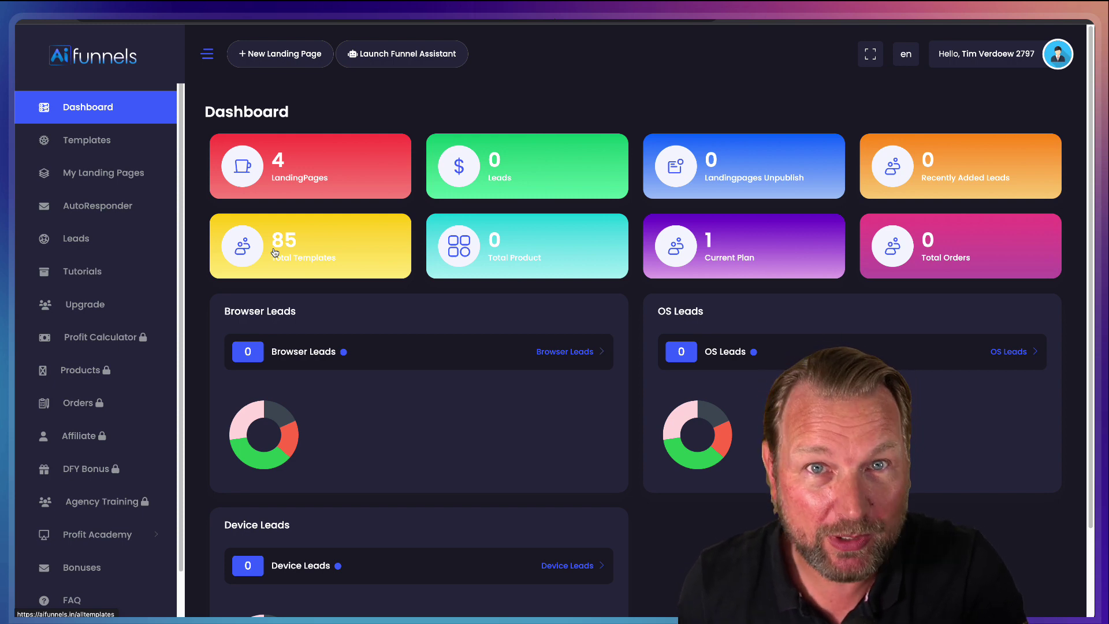
pyautogui.click(324, 184)
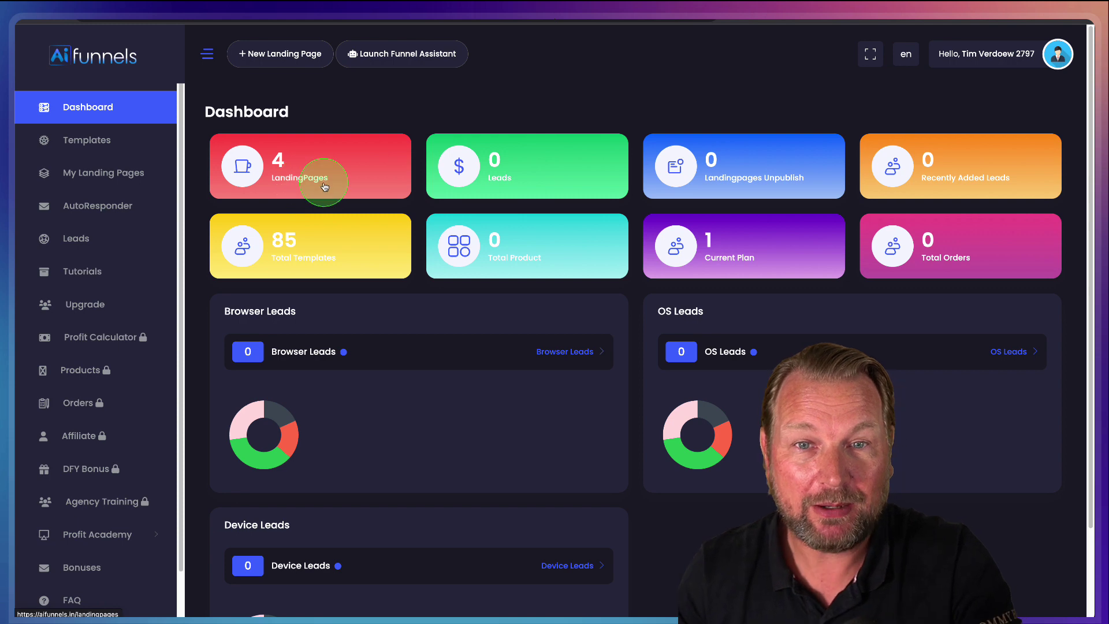
# Start the guided assistant and choose the funnel's end goal.
pyautogui.click(402, 59)
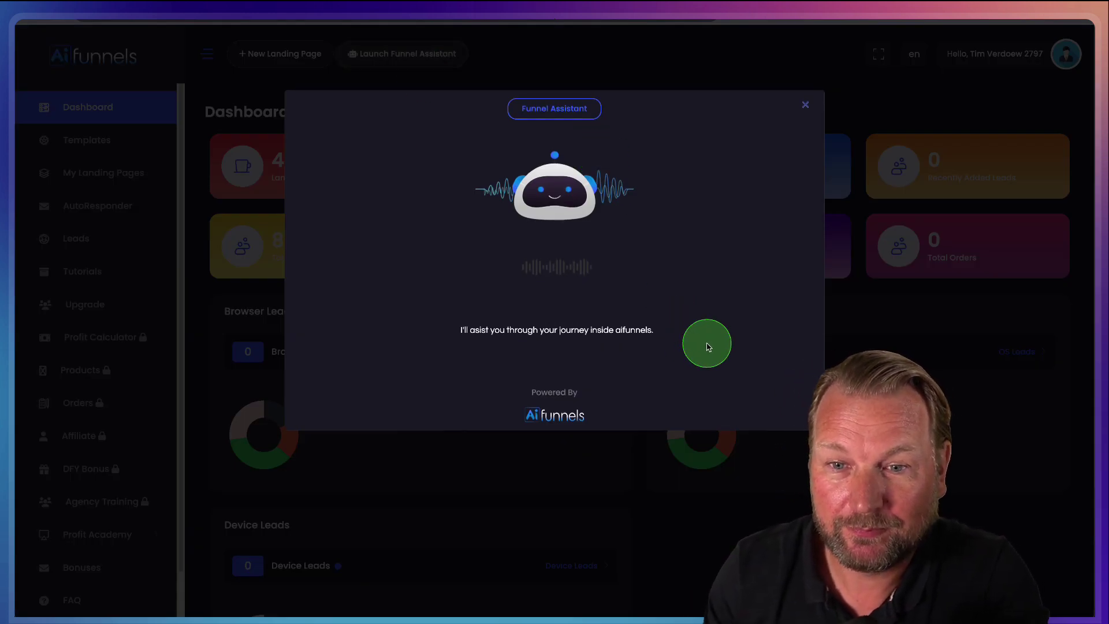
pyautogui.click(707, 345)
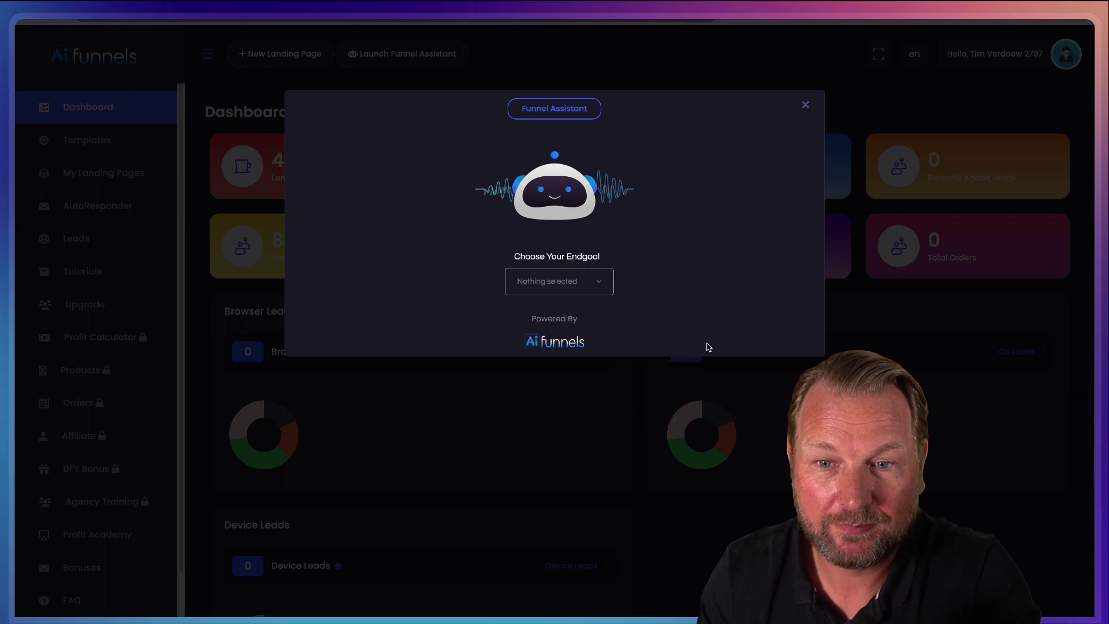
pyautogui.click(688, 265)
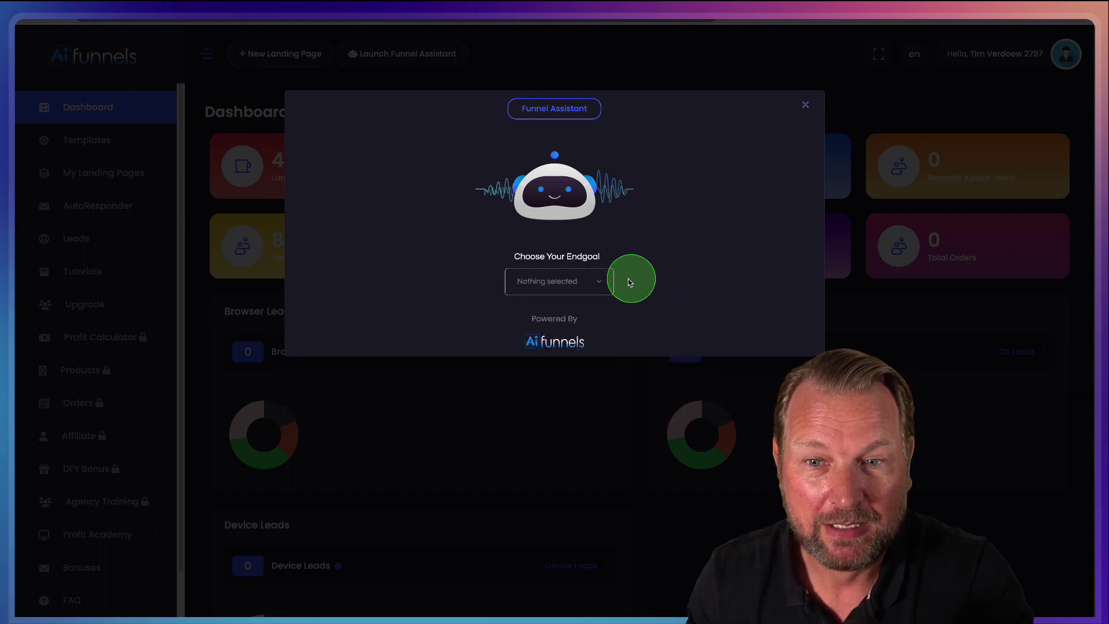
pyautogui.click(570, 283)
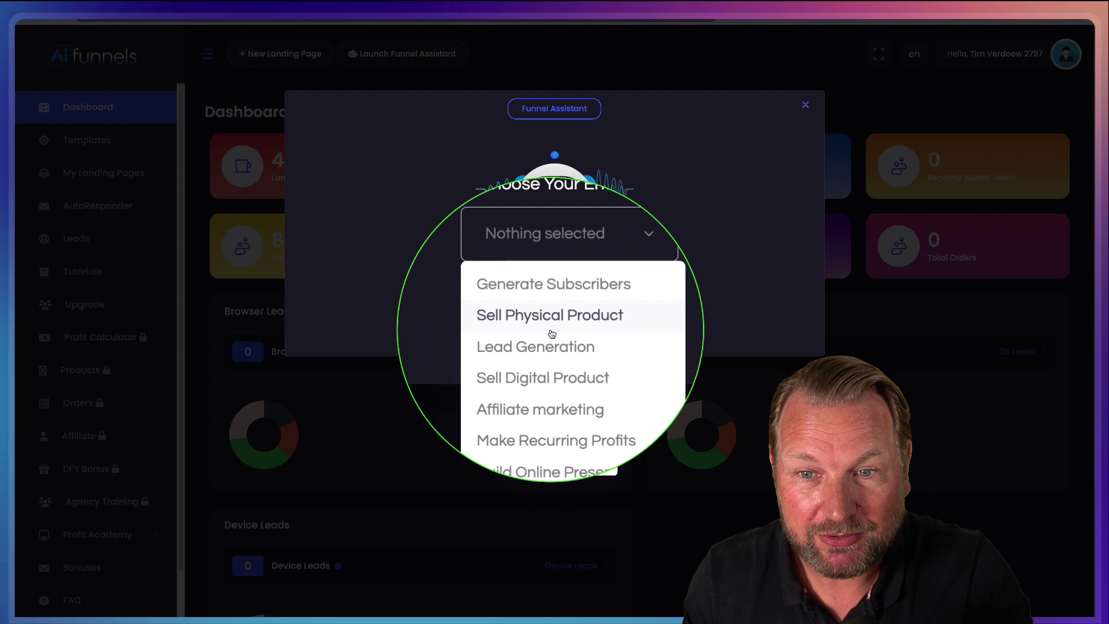
pyautogui.click(634, 360)
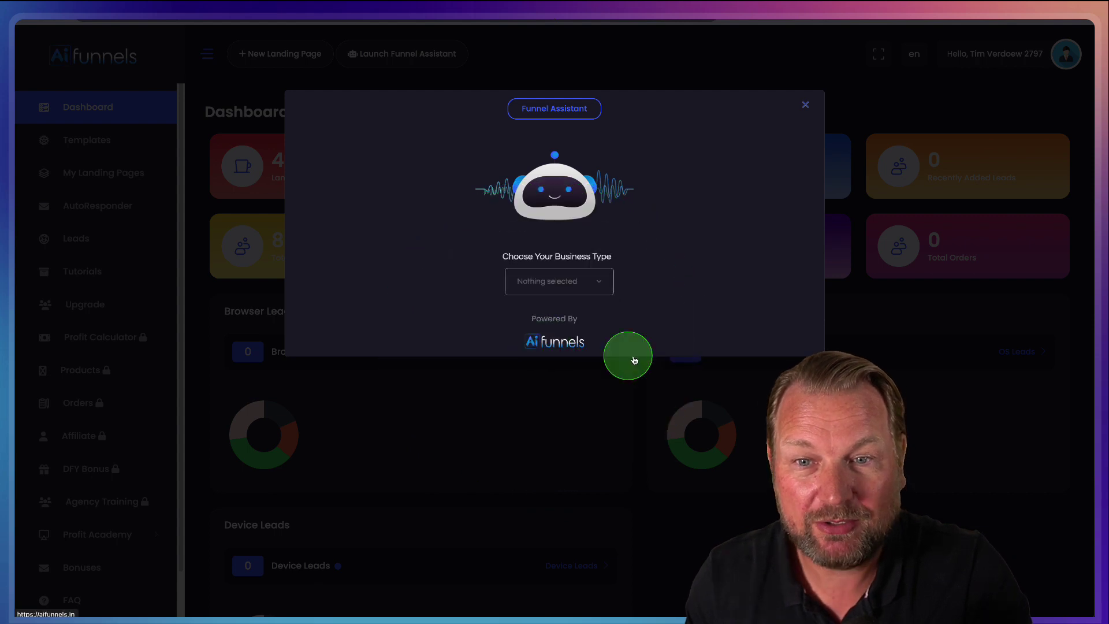
# Choose Local Business as the business type and Lead Page as the page to create.
pyautogui.click(560, 289)
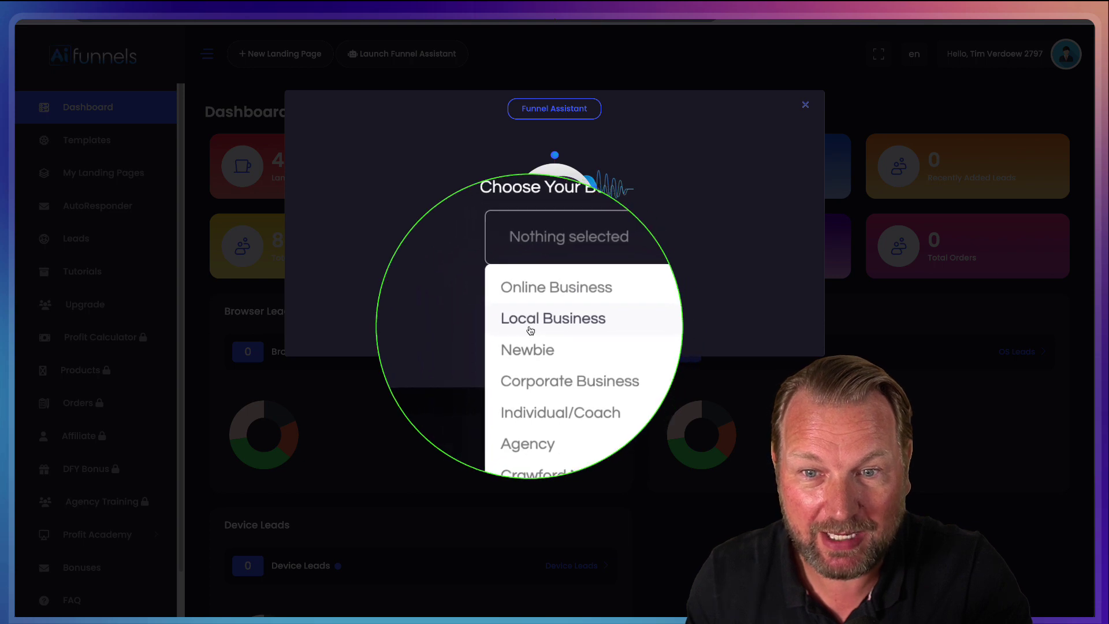
pyautogui.click(546, 307)
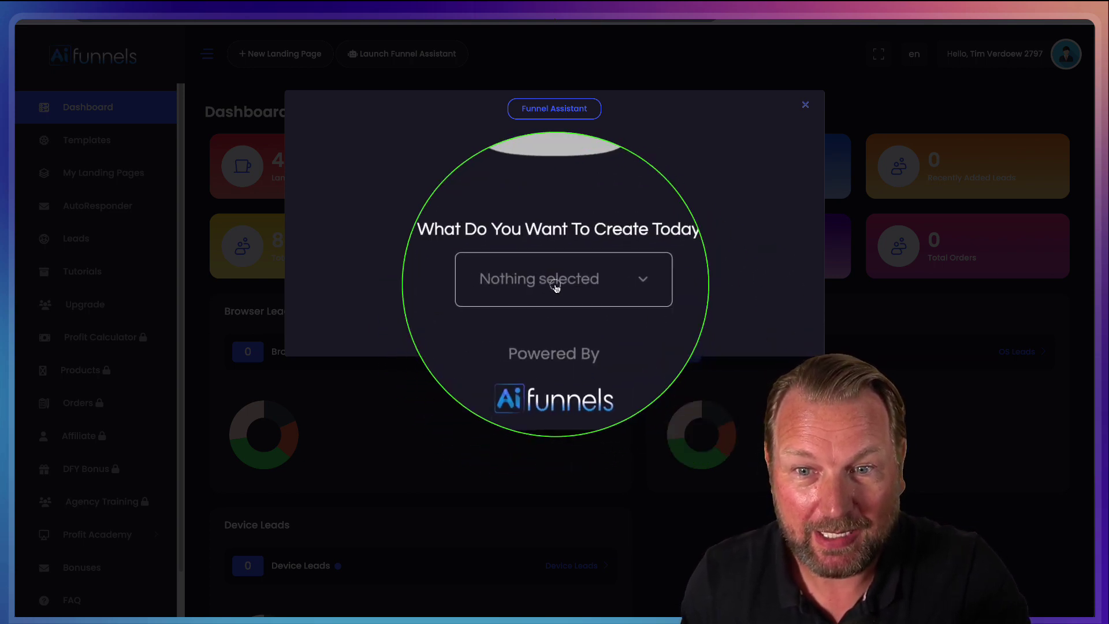
pyautogui.click(556, 287)
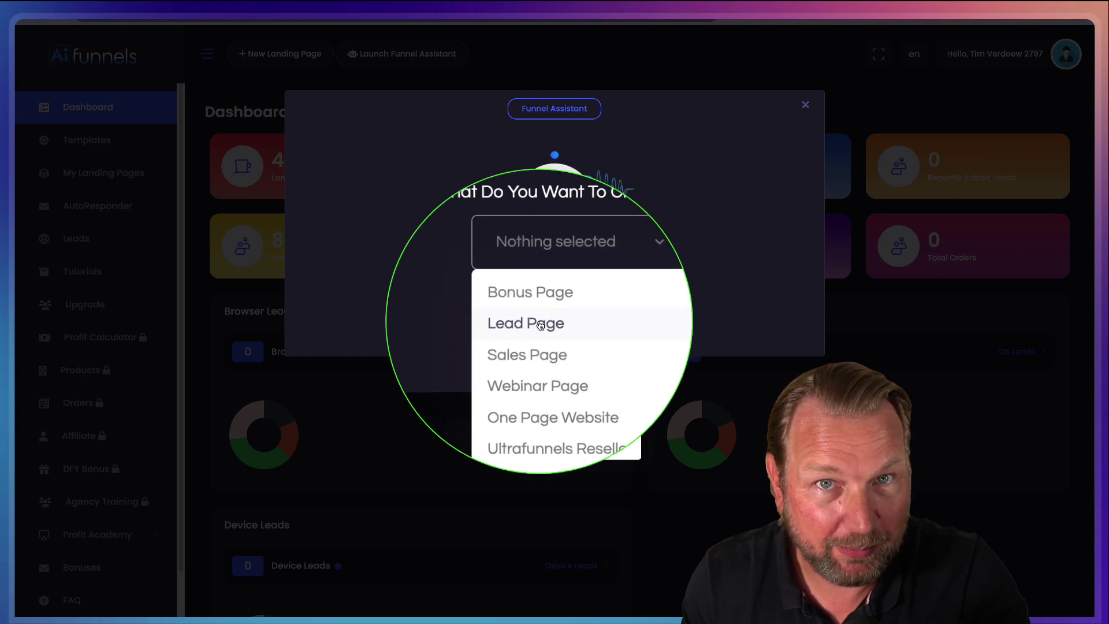
pyautogui.click(540, 324)
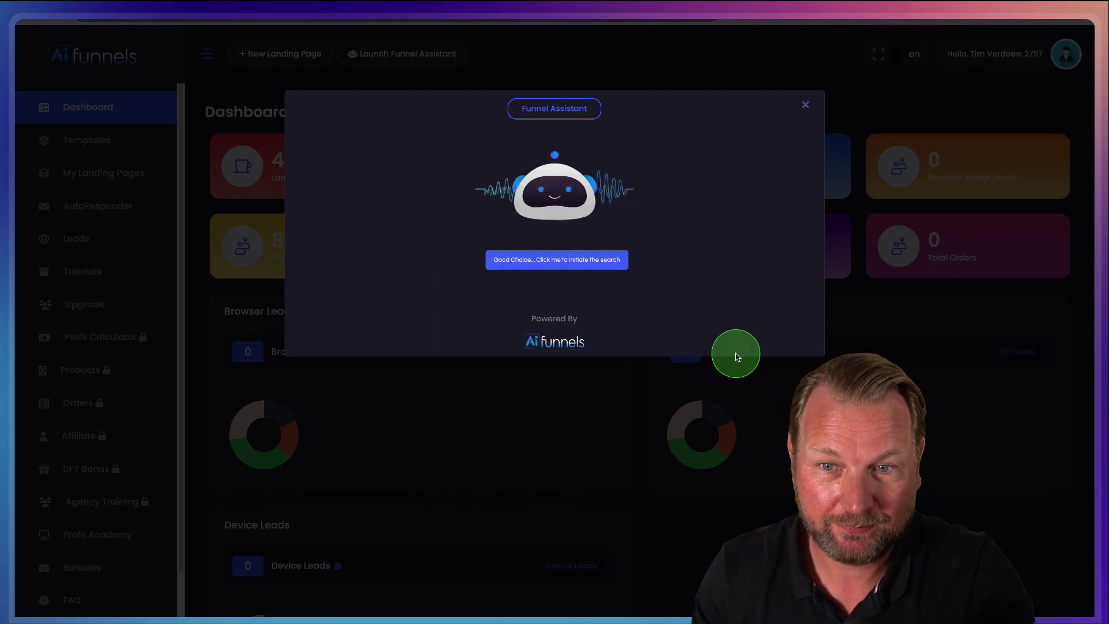
# Launch the assistant's template search and skip through its introduction.
pyautogui.click(533, 264)
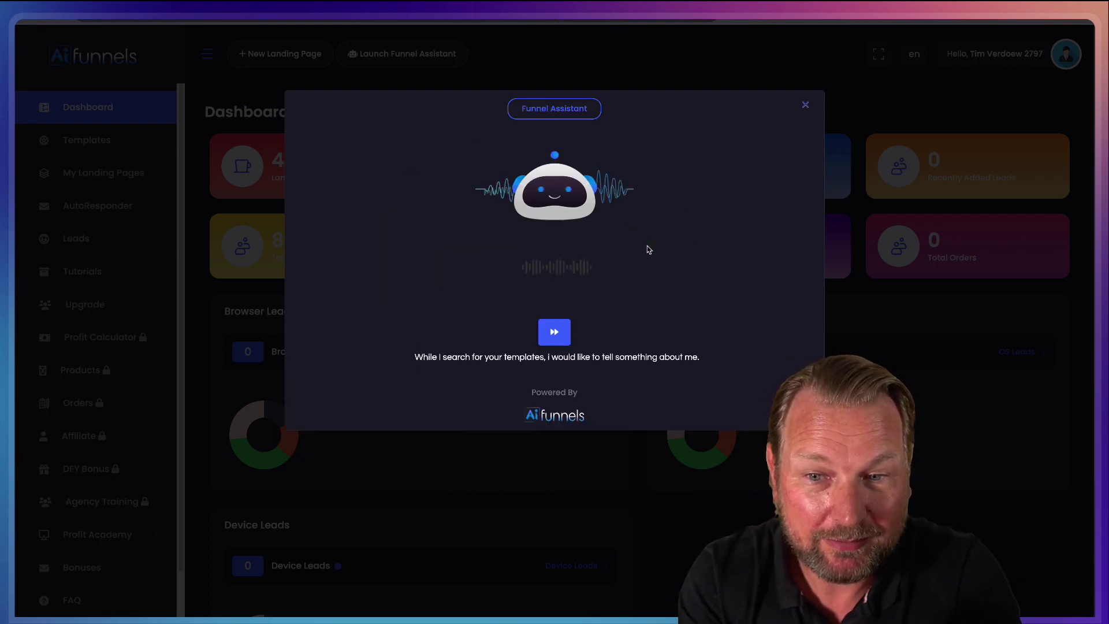
pyautogui.click(553, 333)
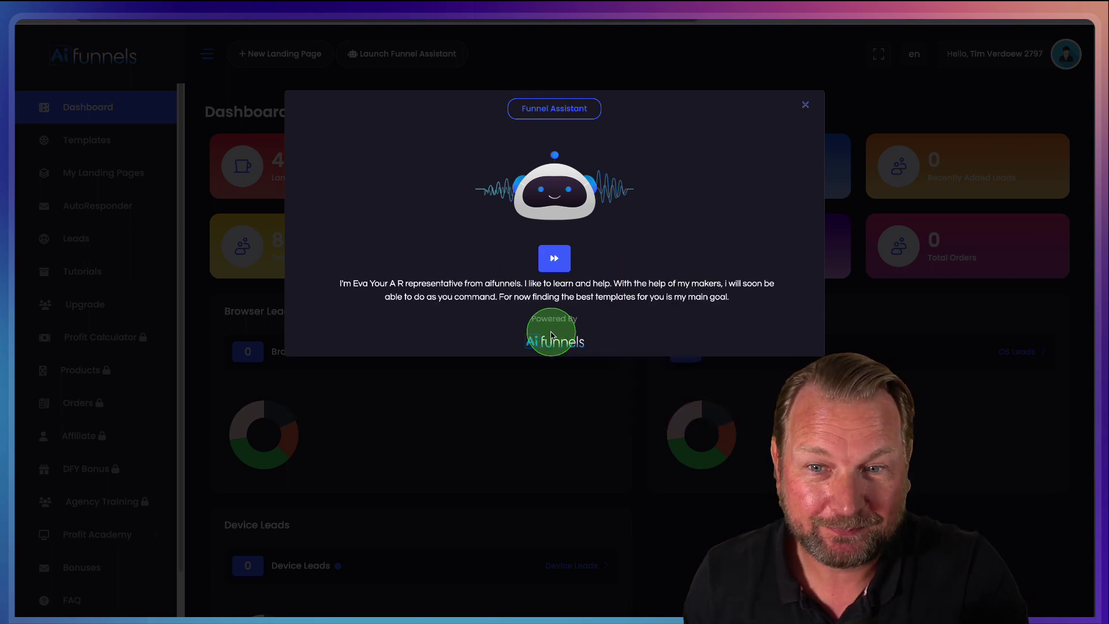
pyautogui.click(557, 263)
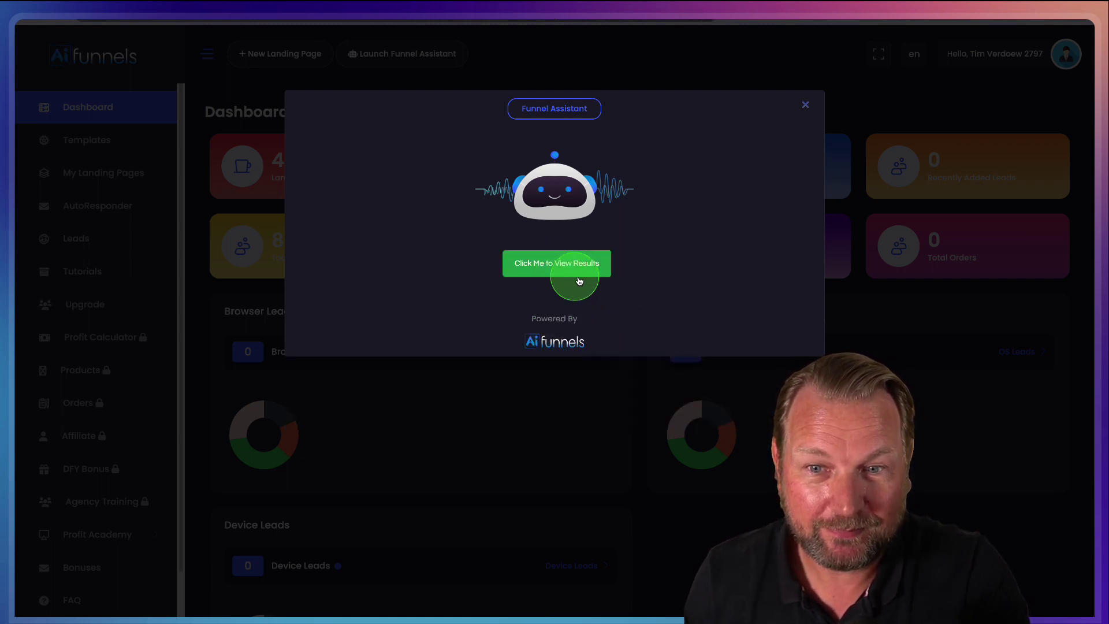
# Show the assistant's suggested templates and scroll through the cards.
pyautogui.click(607, 265)
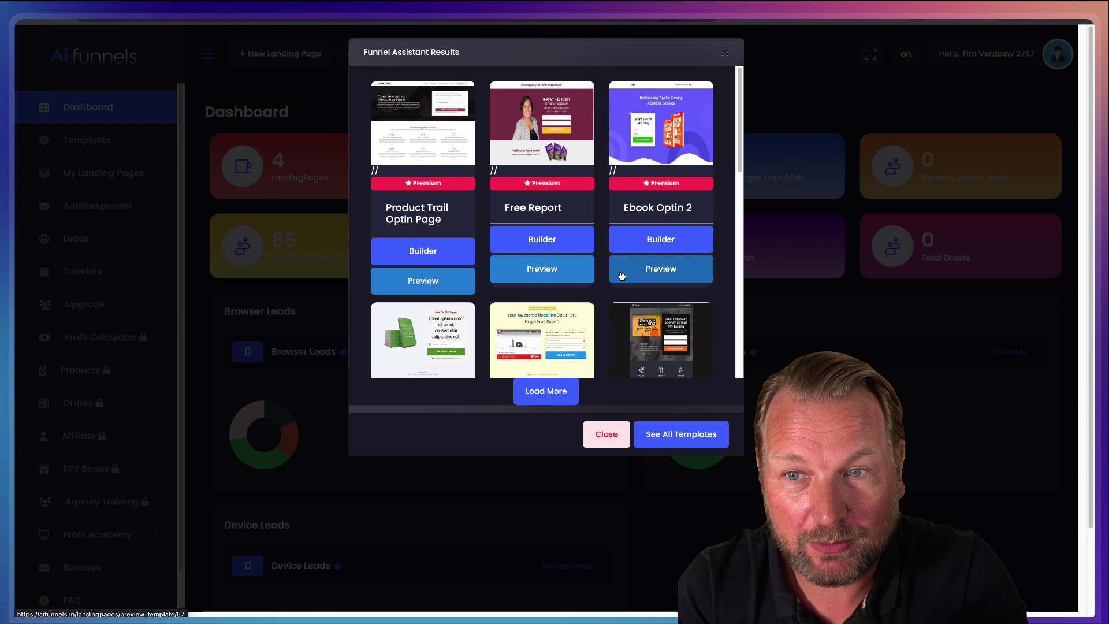
pyautogui.scroll(-7, 623, 276)
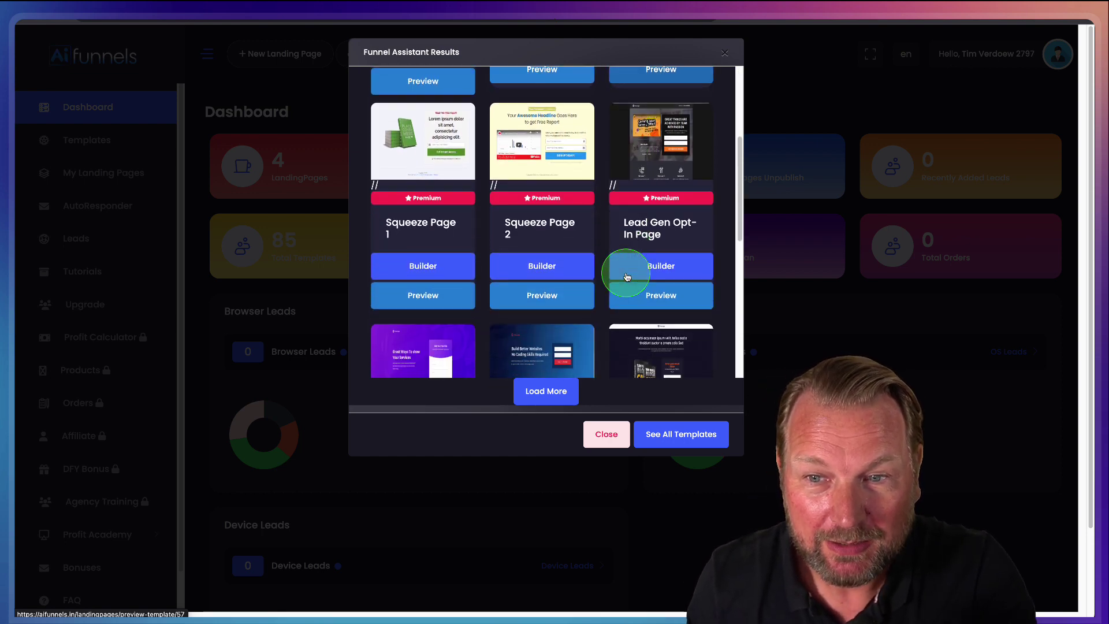
pyautogui.scroll(-5, 628, 276)
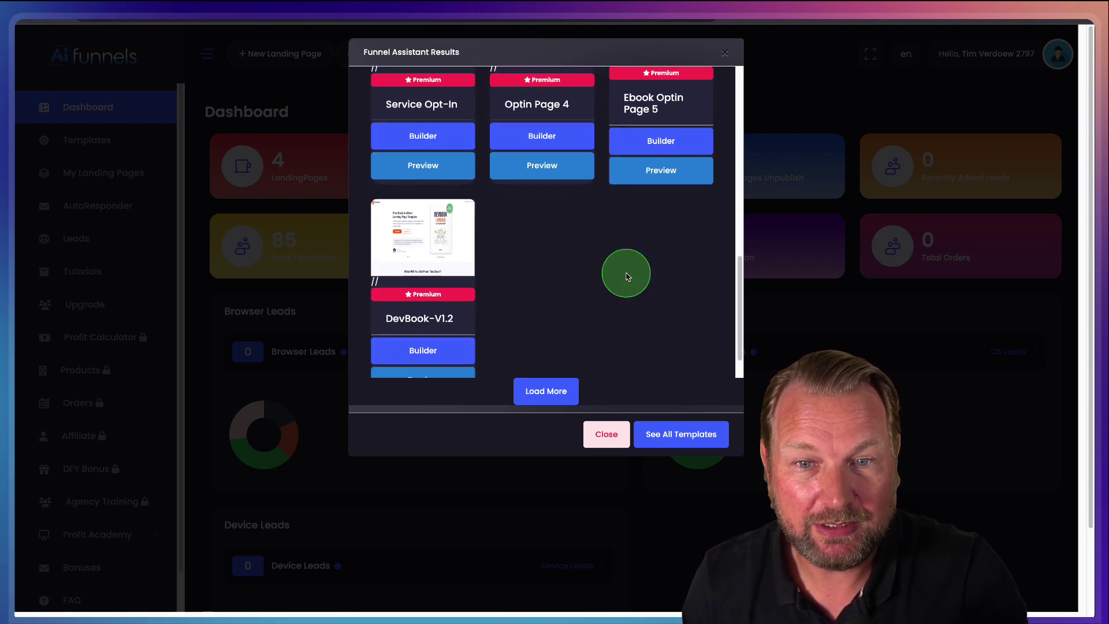
pyautogui.scroll(15, 627, 277)
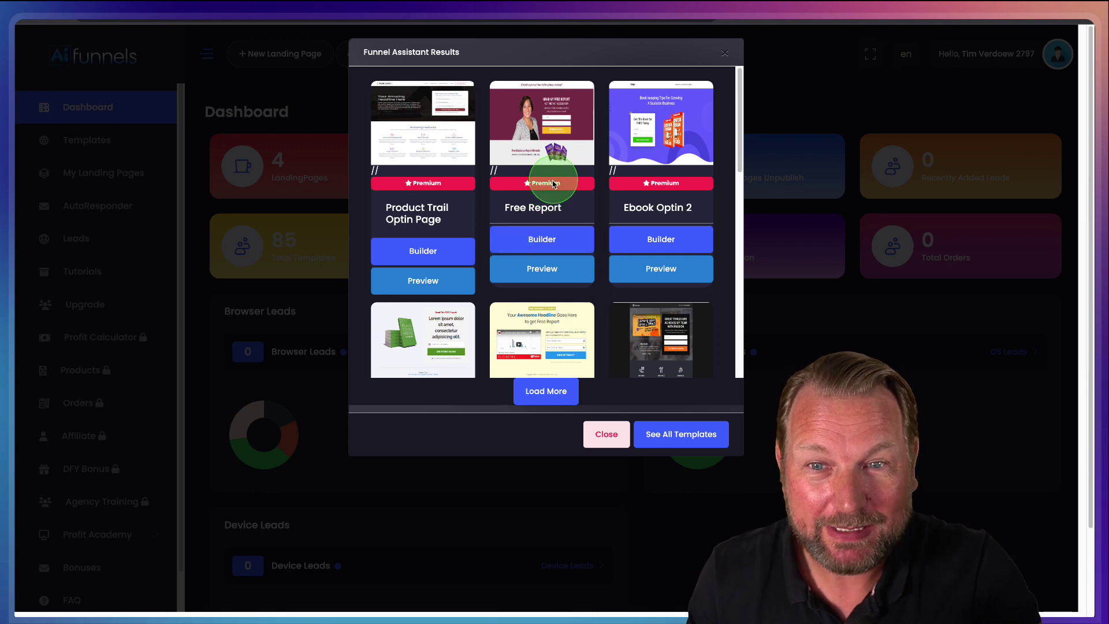
# Preview the Free Report template, then return to the results.
pyautogui.click(537, 271)
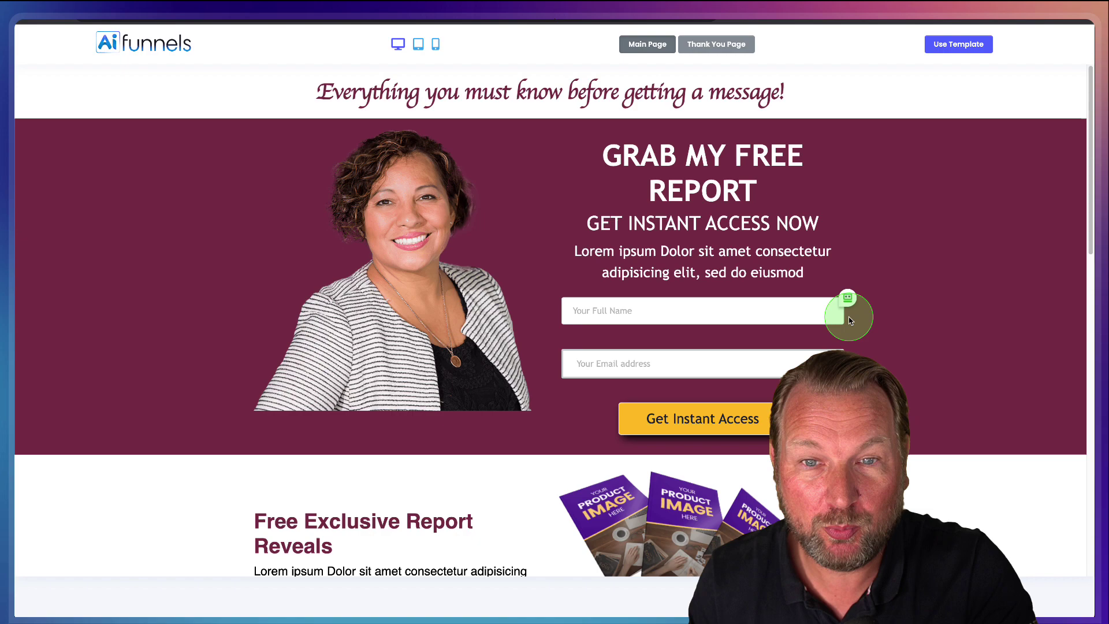
pyautogui.scroll(-5, 850, 320)
pyautogui.scroll(-8, 850, 321)
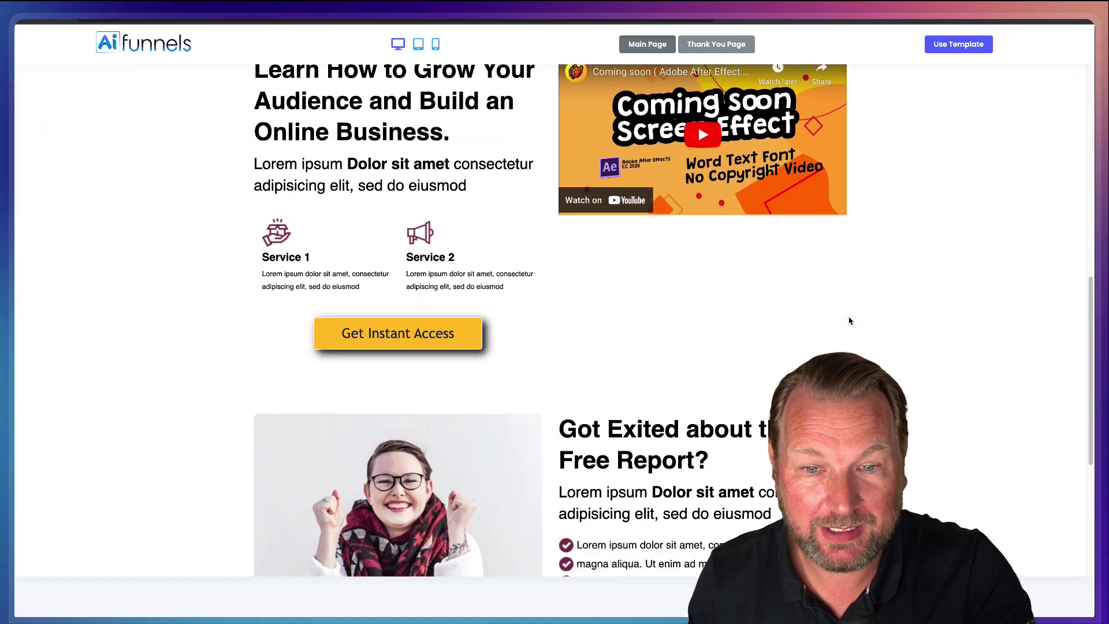
pyautogui.scroll(13, 854, 129)
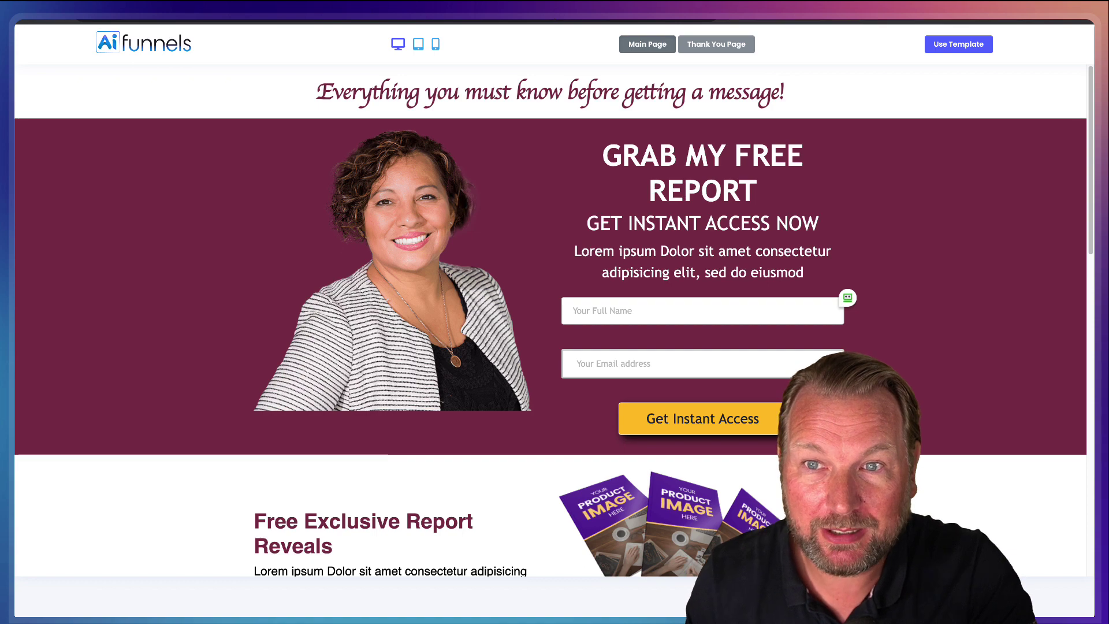
pyautogui.hotkey('ctrl', 'w')
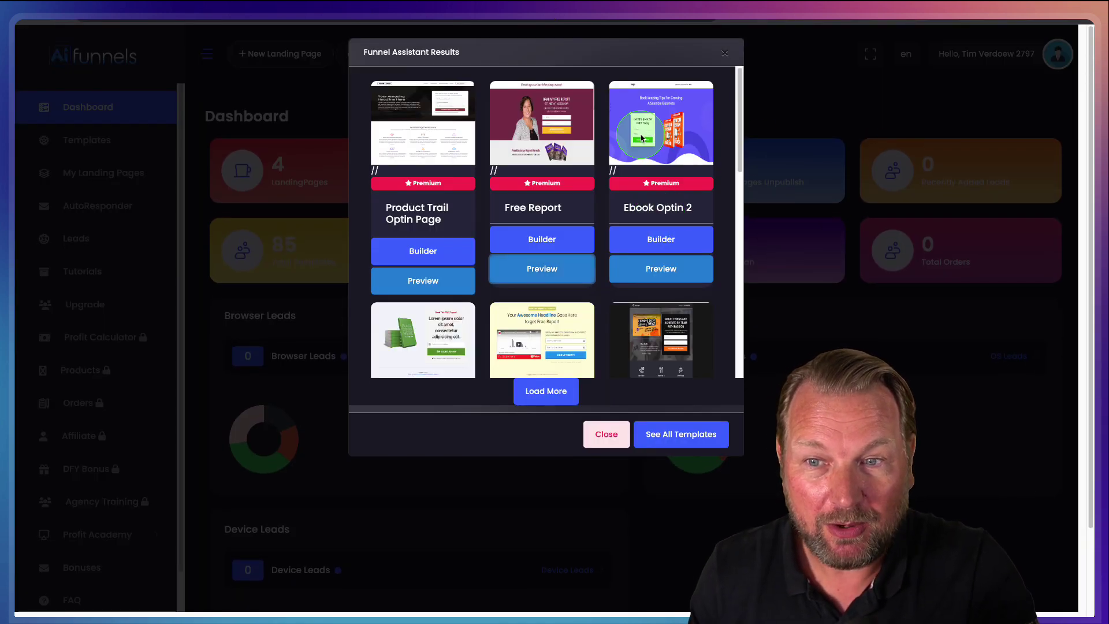
# Close the assistant's template results to return to the dashboard.
pyautogui.scroll(-7, 614, 168)
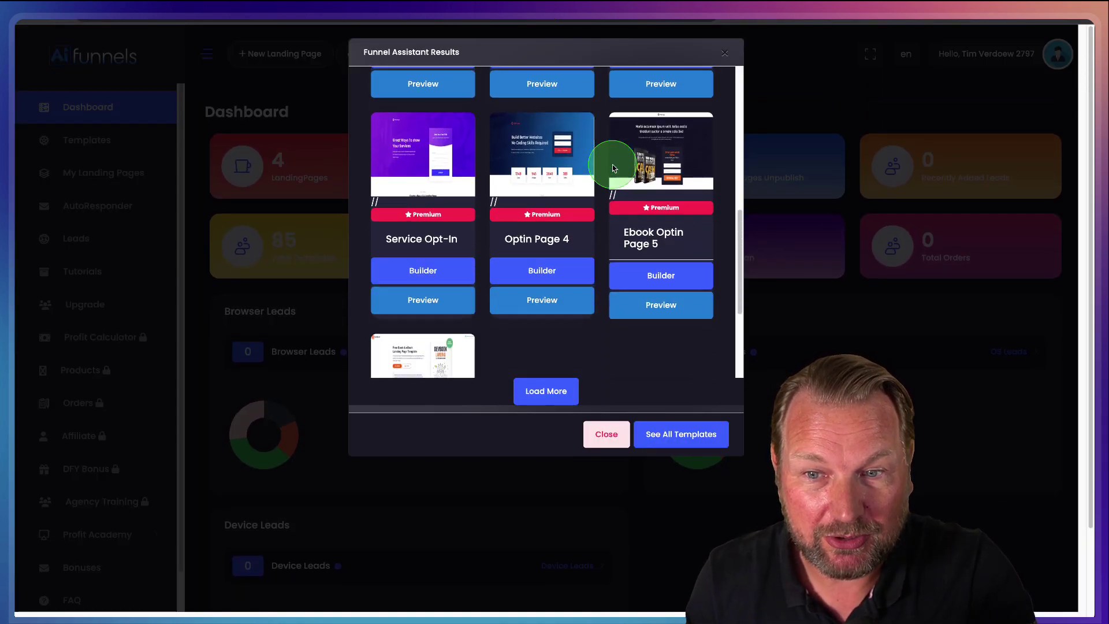
pyautogui.scroll(-3, 614, 168)
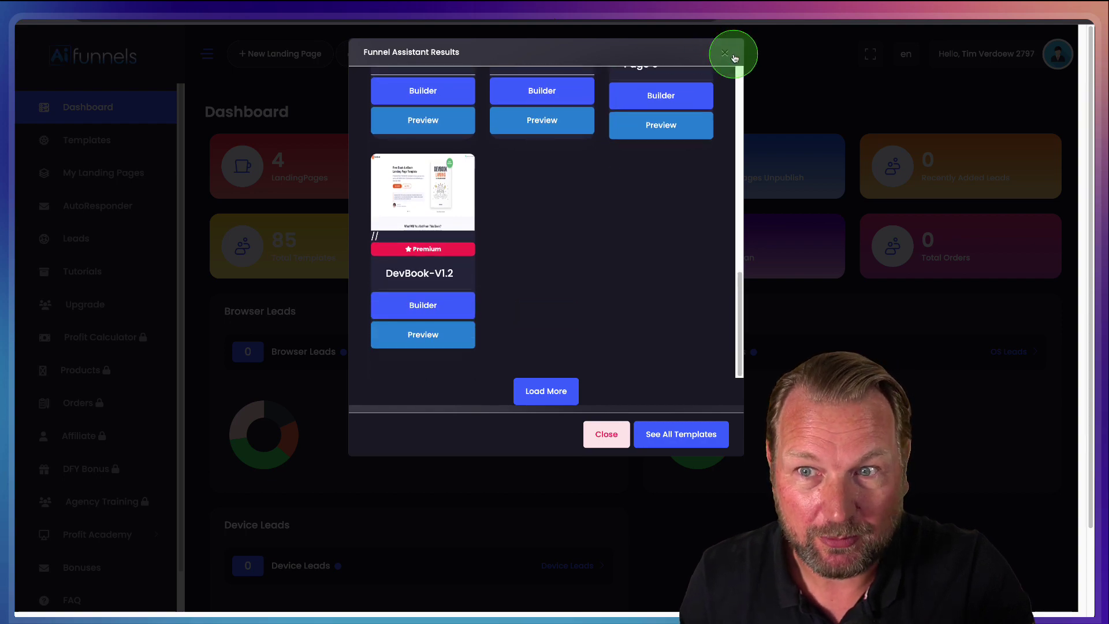
pyautogui.click(725, 53)
# Open the Templates library for a new landing page and check the Aifunnels and Lead Generation filters.
pyautogui.click(277, 58)
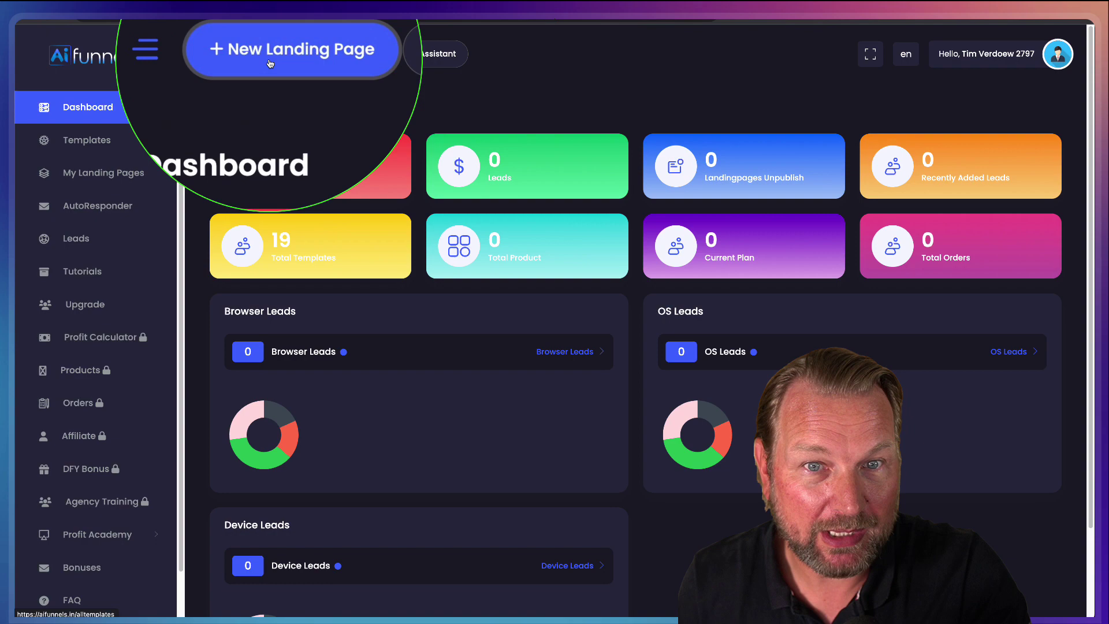
pyautogui.click(393, 53)
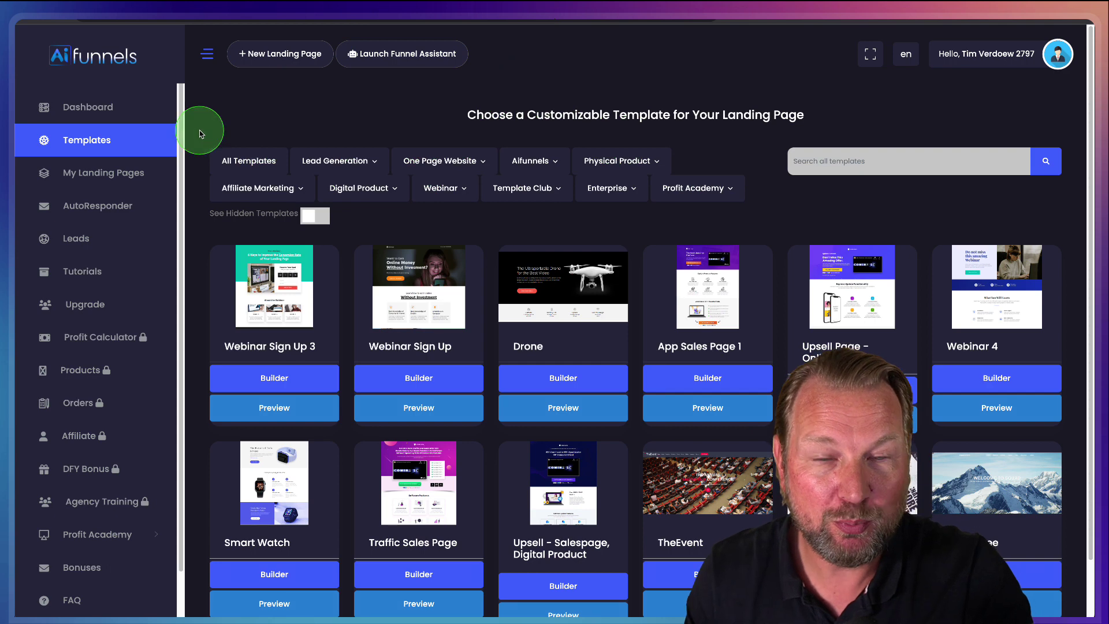
pyautogui.moveTo(199, 130)
pyautogui.mouseDown()
pyautogui.moveTo(418, 197)
pyautogui.moveTo(756, 213)
pyautogui.mouseUp()
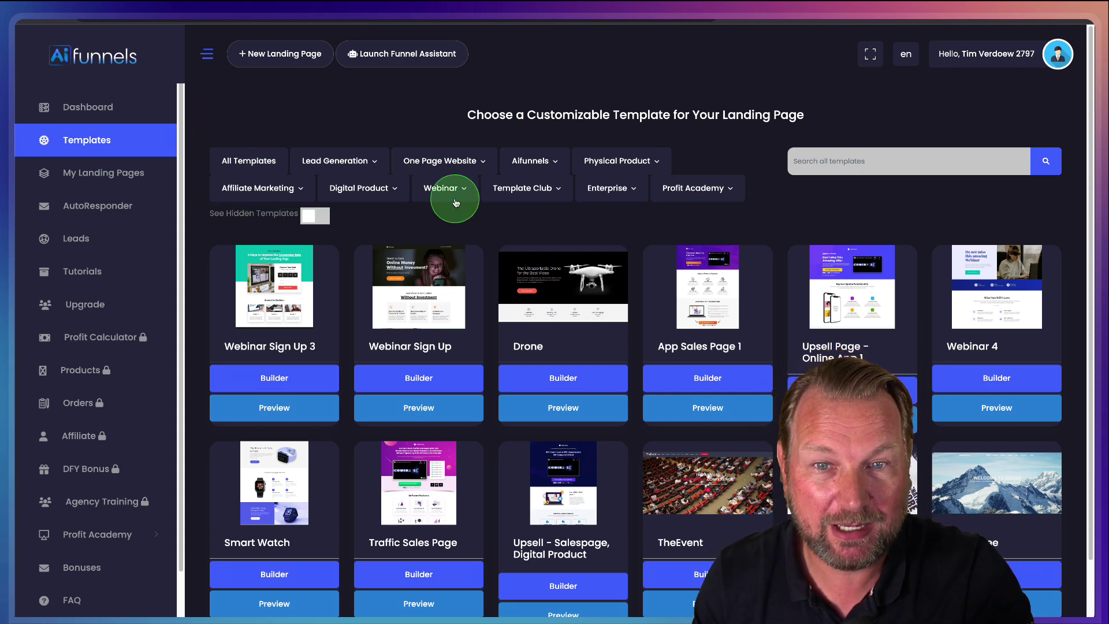
pyautogui.click(529, 162)
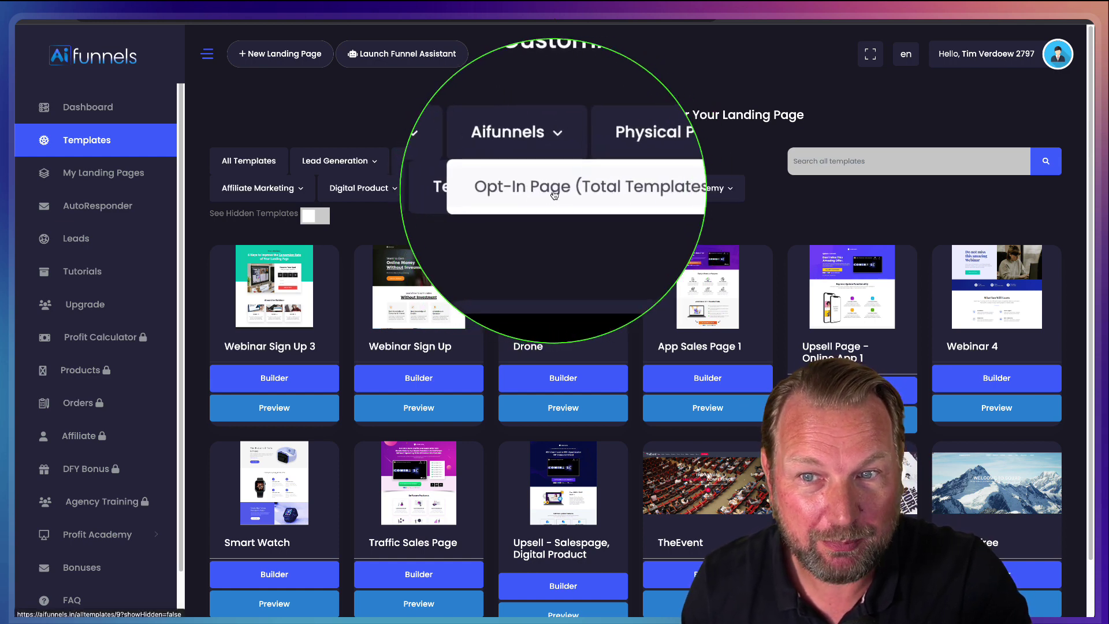
pyautogui.click(364, 162)
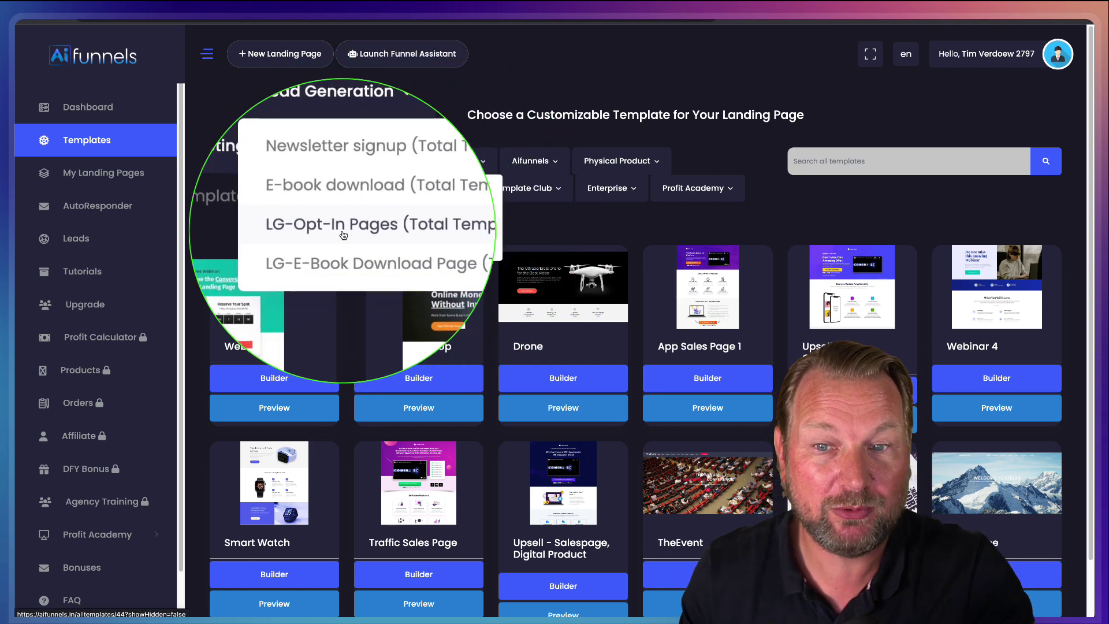
pyautogui.click(737, 80)
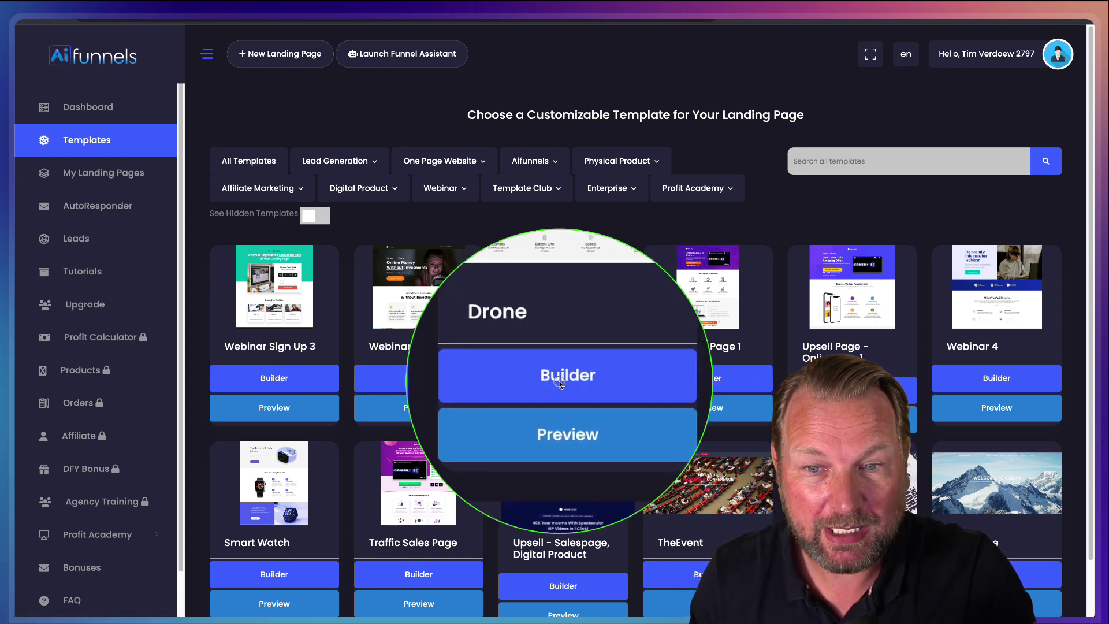
# Create a landing page named 'Drone page' from the Drone template and open it in the builder.
pyautogui.click(559, 382)
pyautogui.click(500, 112)
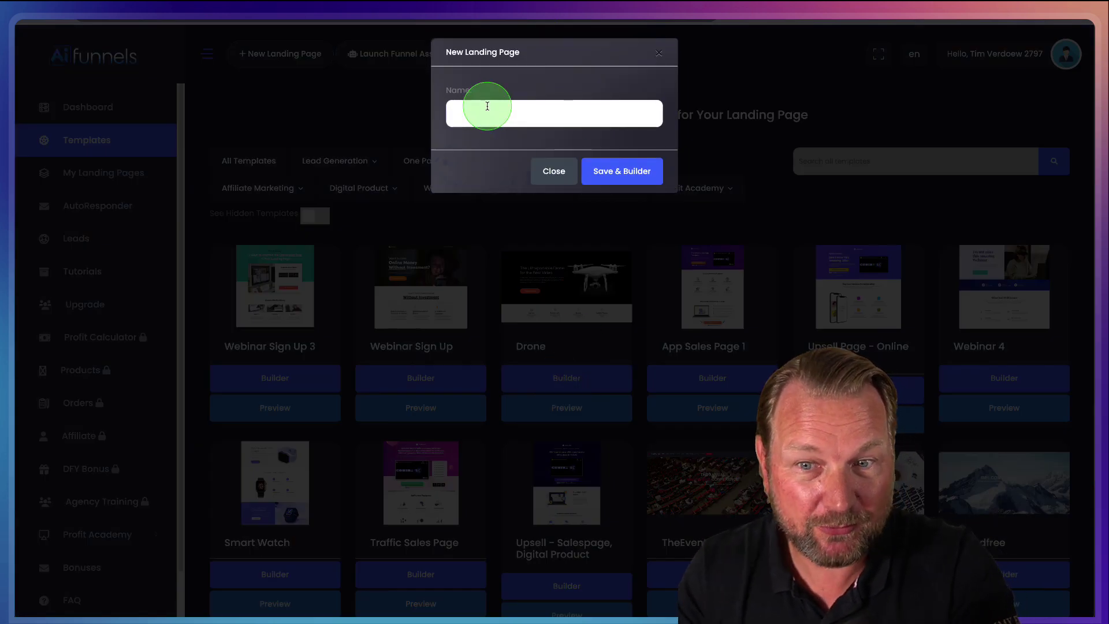
pyautogui.write('D')
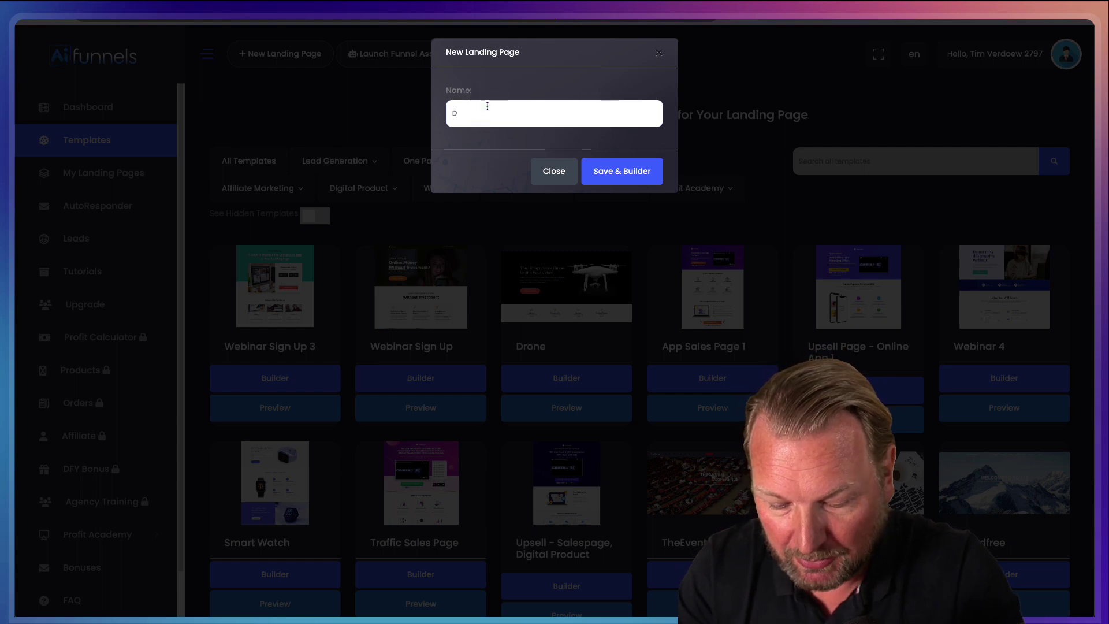
pyautogui.click(487, 106)
pyautogui.write('rone page')
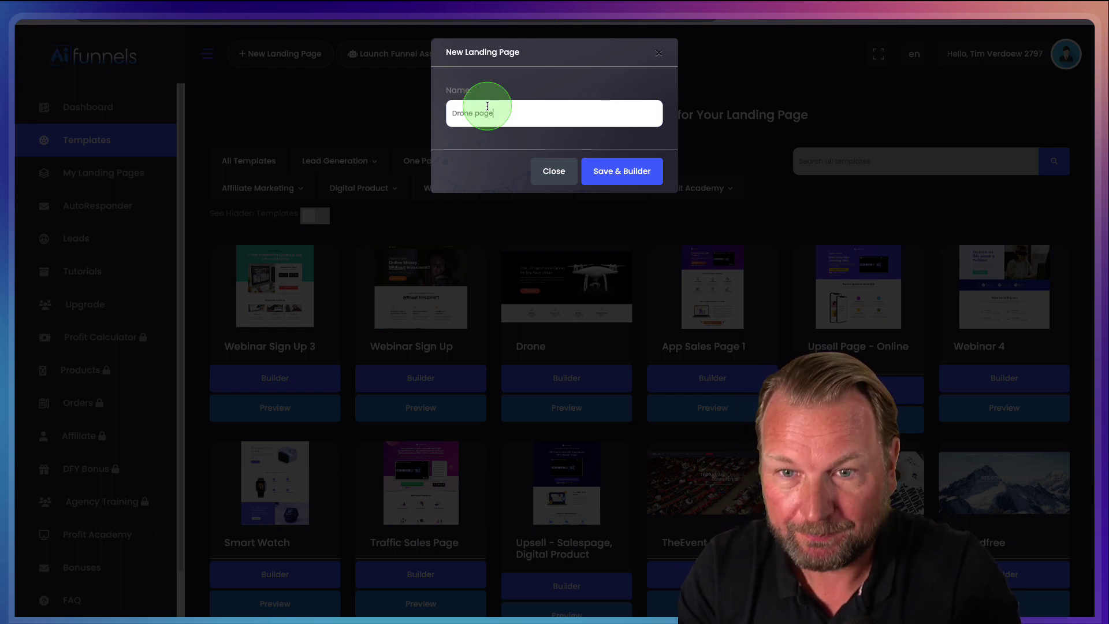
pyautogui.click(622, 169)
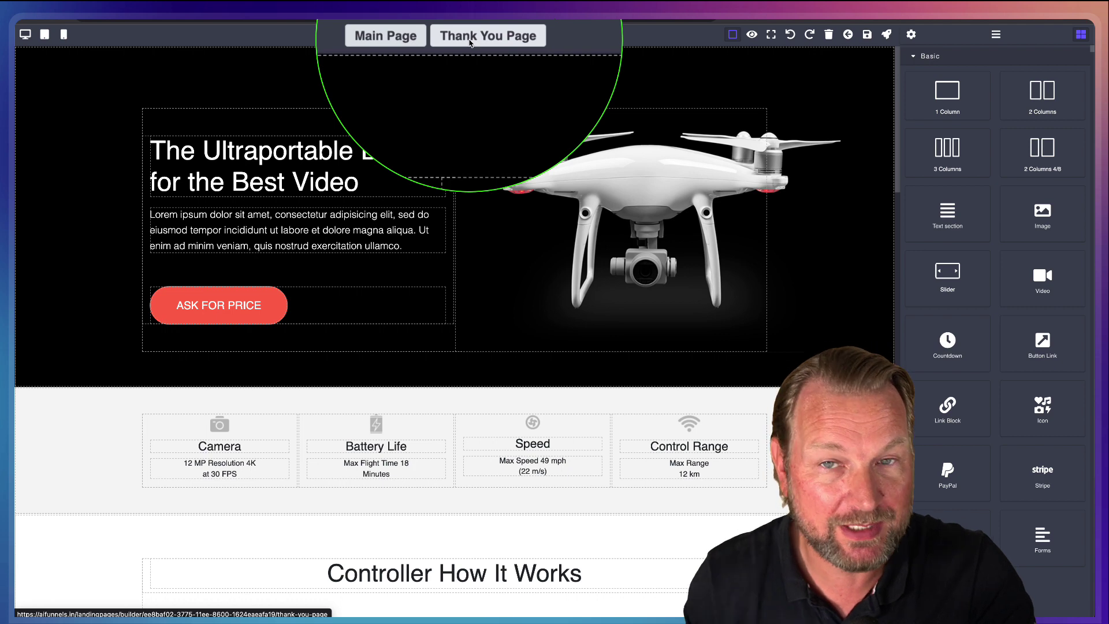
pyautogui.click(470, 39)
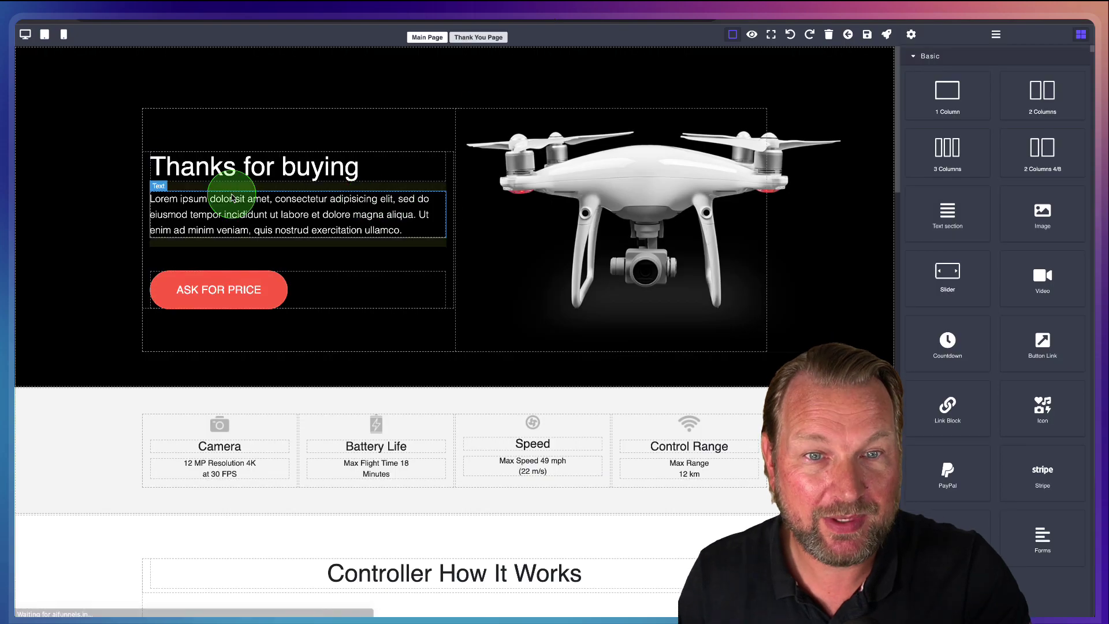
pyautogui.click(426, 38)
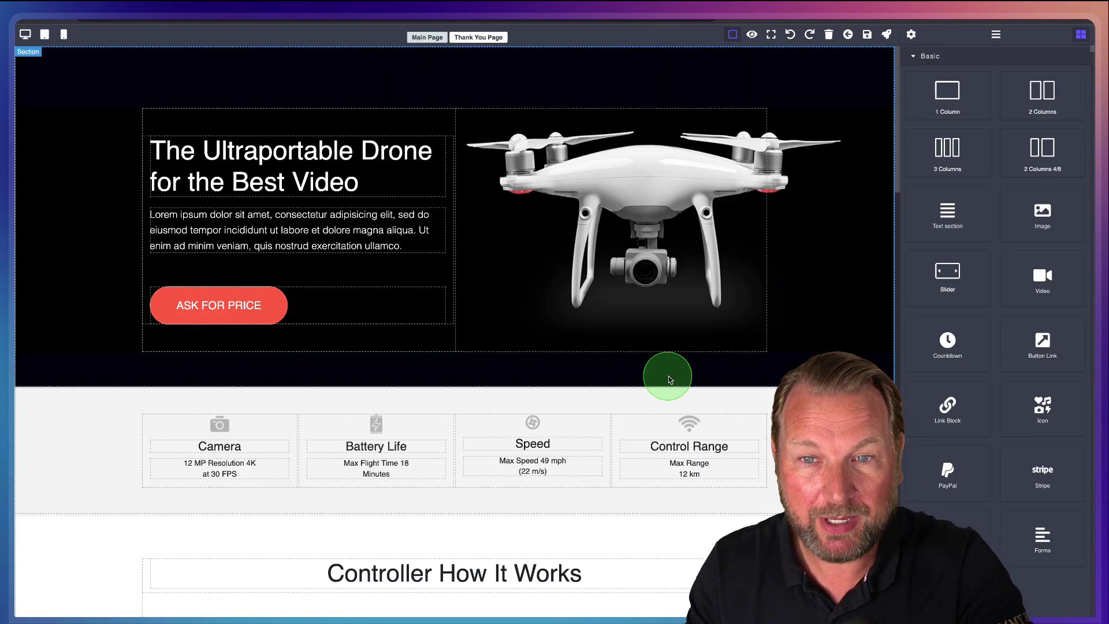
pyautogui.scroll(-4, 355, 187)
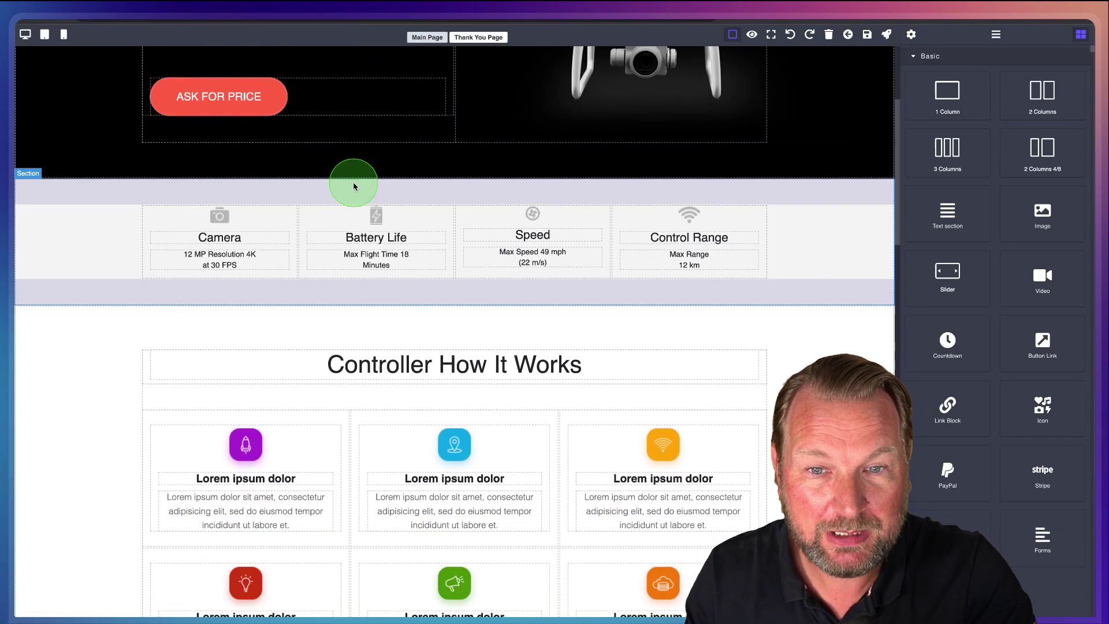
pyautogui.scroll(-6, 466, 231)
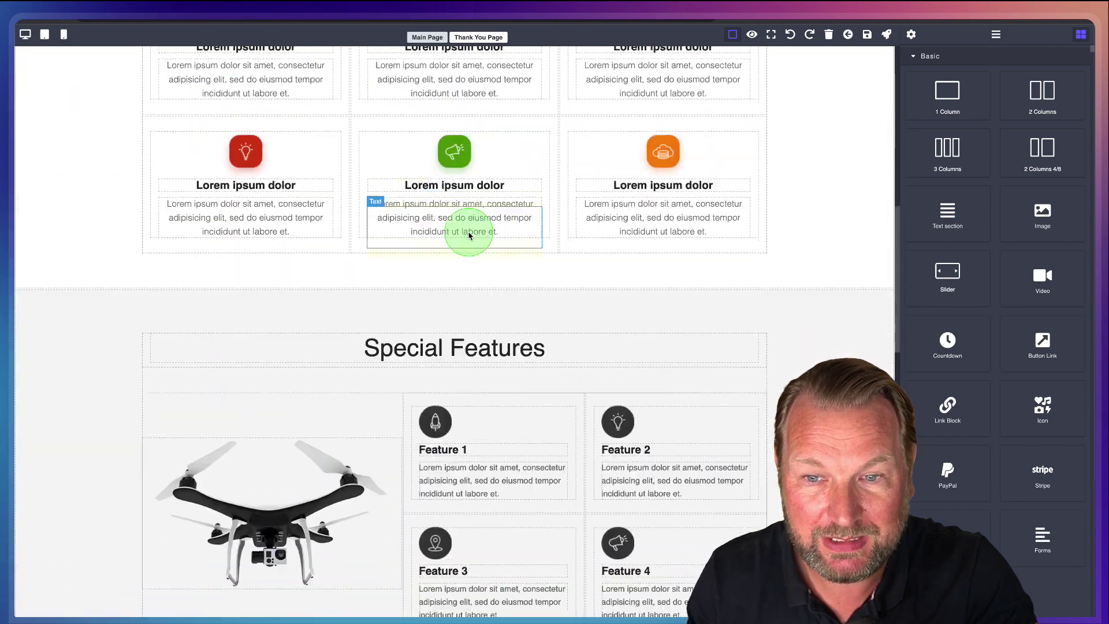
pyautogui.scroll(-2, 469, 235)
pyautogui.click(1077, 39)
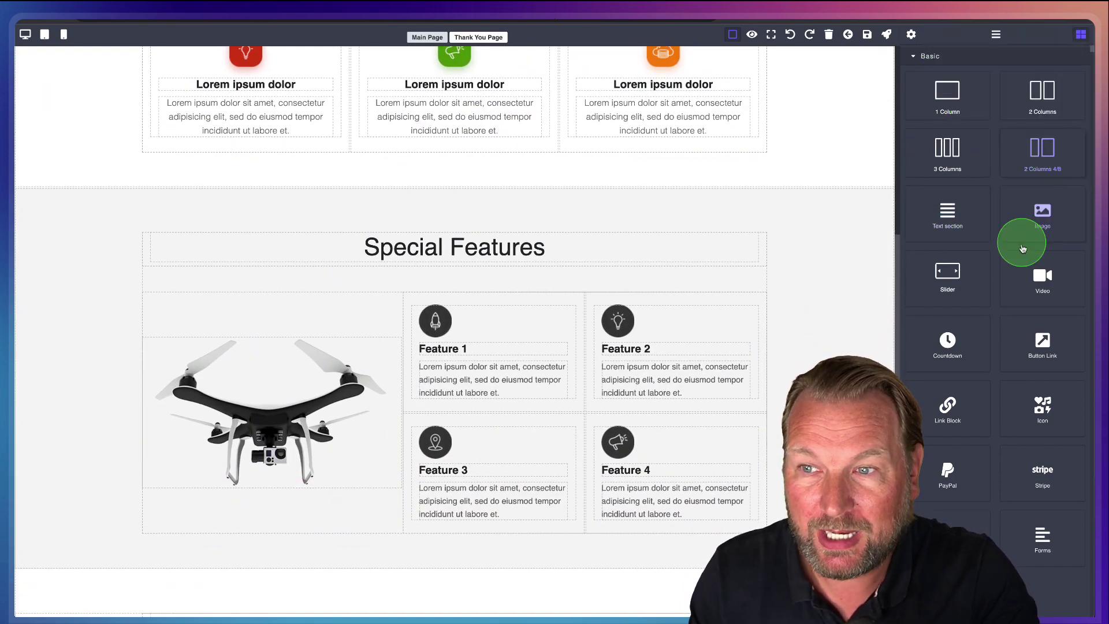
pyautogui.click(951, 100)
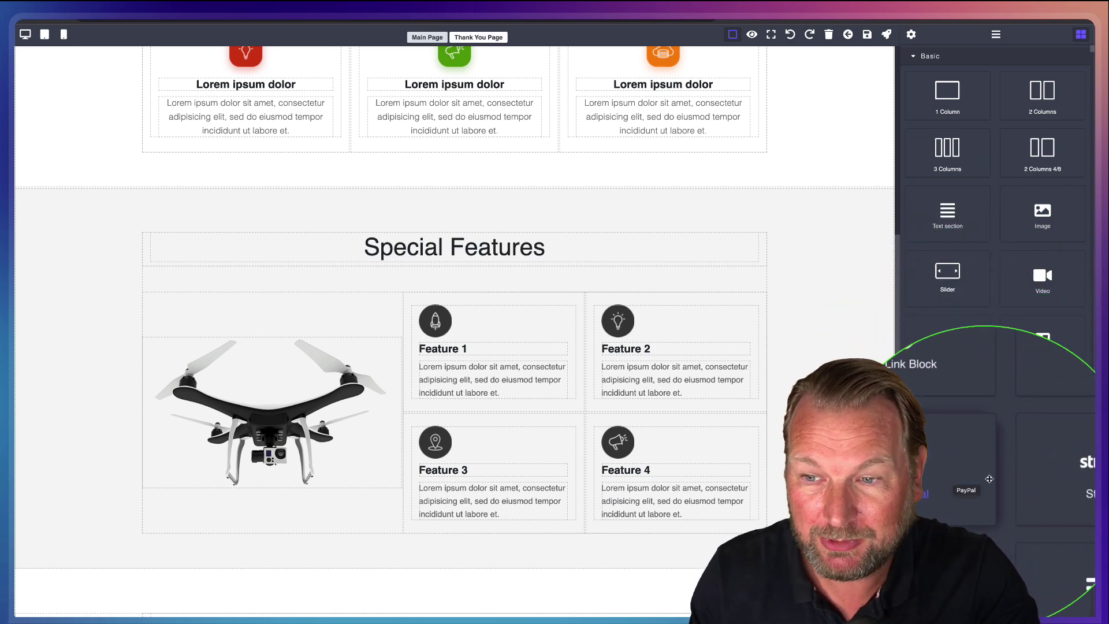
# Drag the 'Intro with form 2' block from Intro & Hero onto the page above Special Features.
pyautogui.scroll(-2, 994, 480)
pyautogui.scroll(-1, 995, 479)
pyautogui.moveTo(953, 307); pyautogui.dragTo(953, 305)
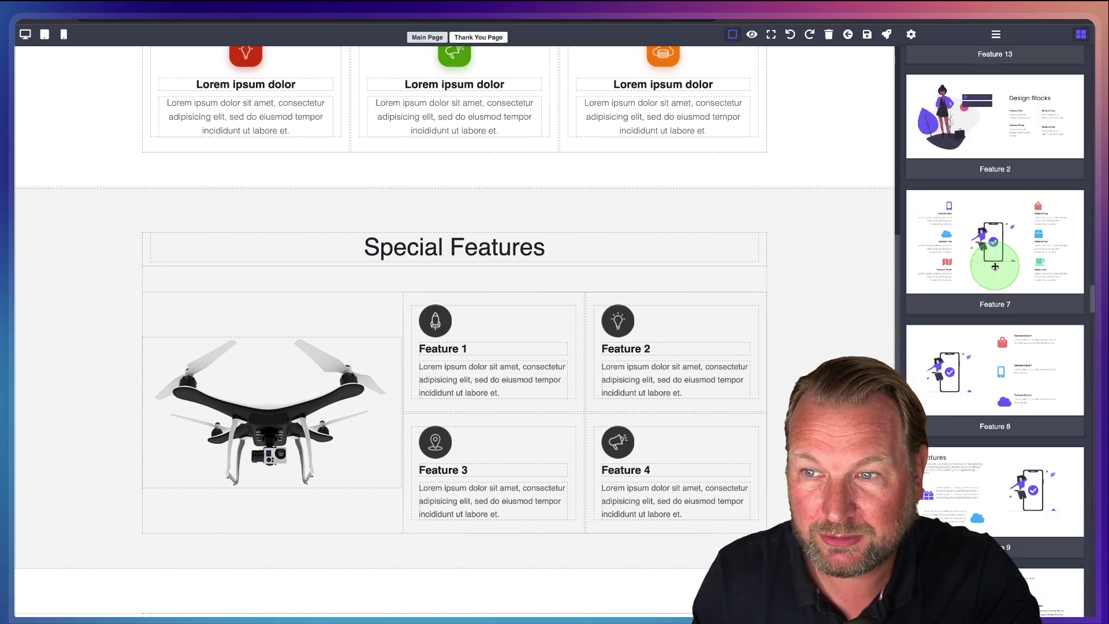
pyautogui.scroll(-20, 995, 266)
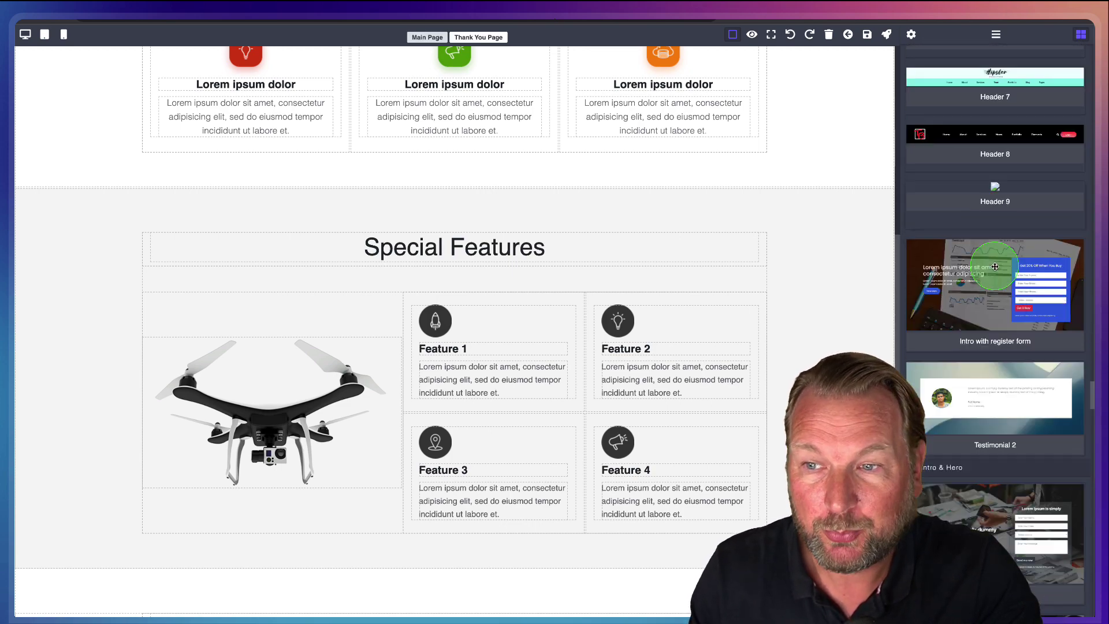
pyautogui.scroll(-10, 994, 267)
pyautogui.scroll(11, 995, 267)
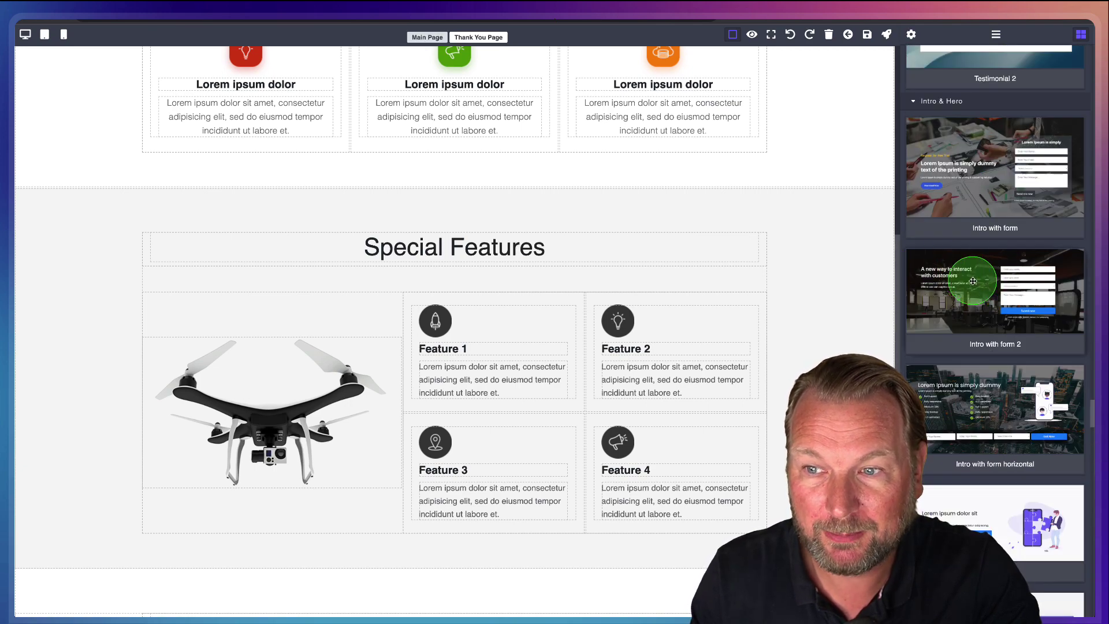
pyautogui.moveTo(973, 282); pyautogui.dragTo(537, 185)
pyautogui.click(693, 268)
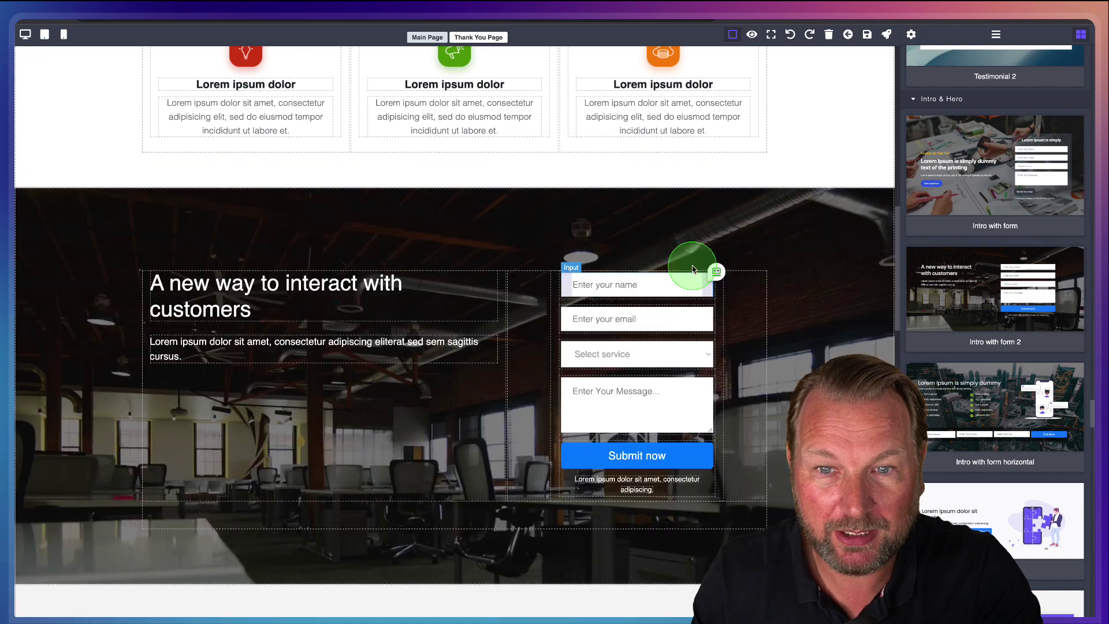
pyautogui.scroll(-3, 745, 237)
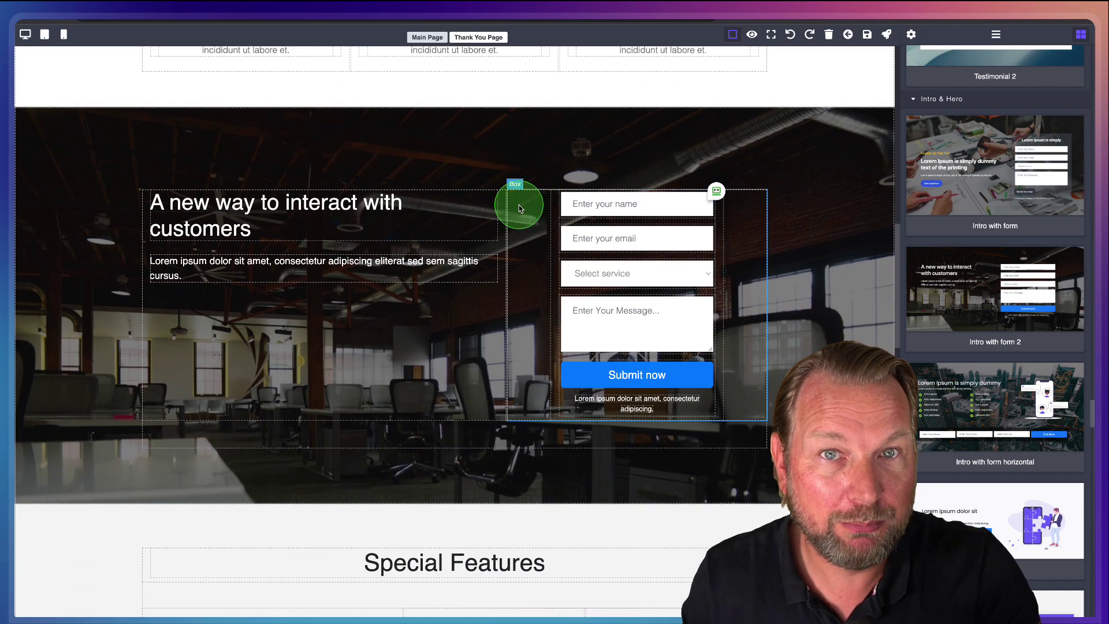
pyautogui.scroll(10, 450, 213)
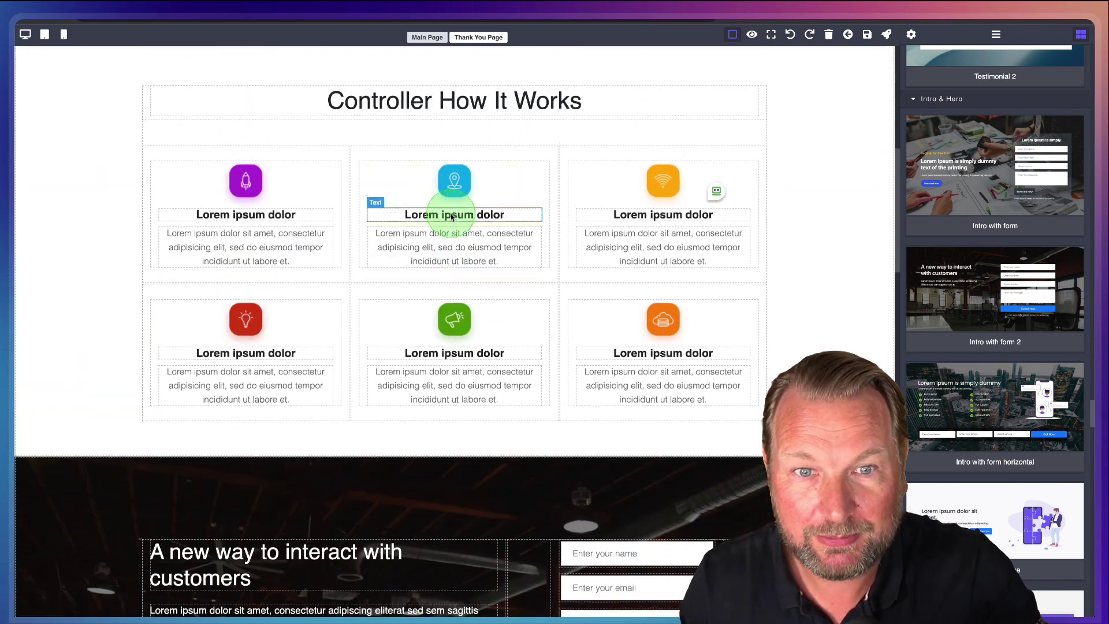
pyautogui.scroll(12, 451, 216)
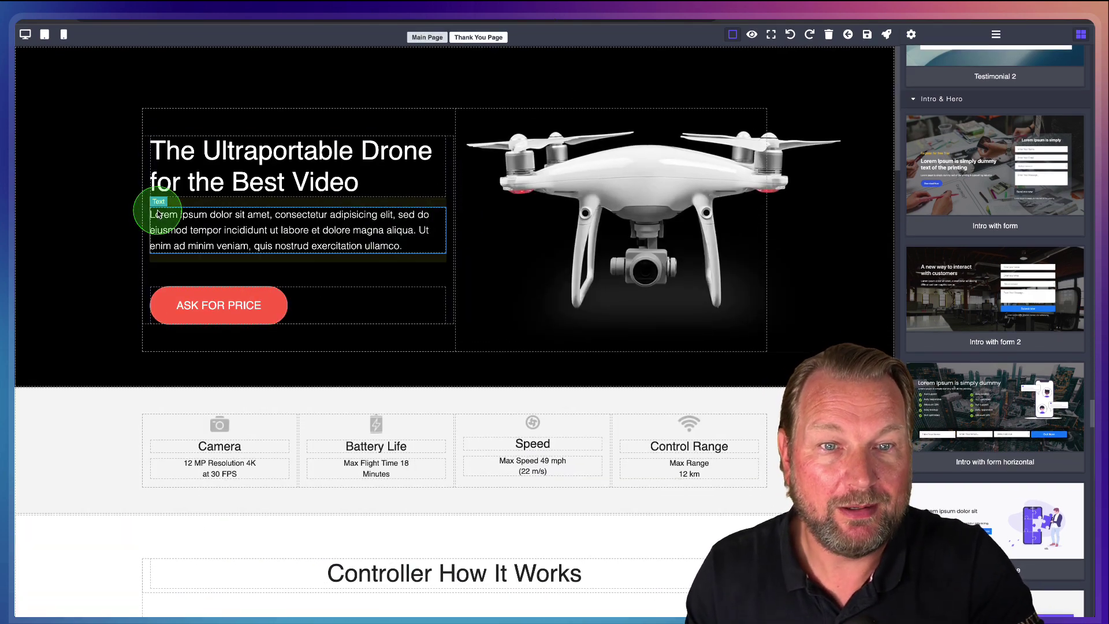
# Select the hero headline and use Generate With AI to draft a drone description.
pyautogui.click(225, 152)
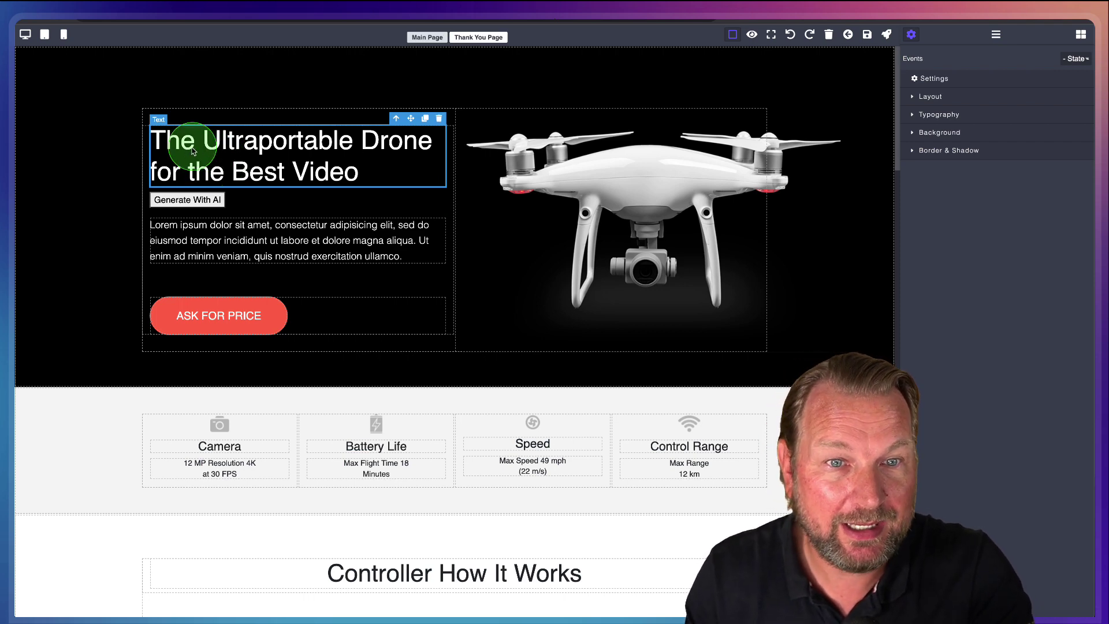
pyautogui.click(192, 207)
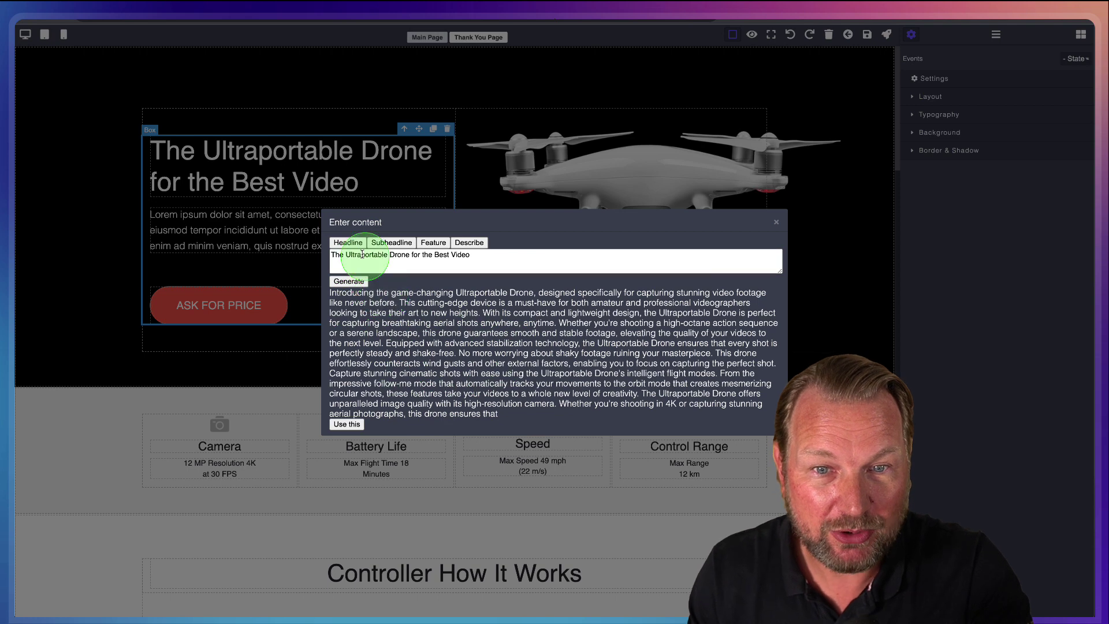
# Generate AI headlines and use 'Capture stunning videos on-the-go with the game-changing ultraportable drone'.
pyautogui.tripleClick(362, 256)
pyautogui.hotkey('ctrl', 'c')
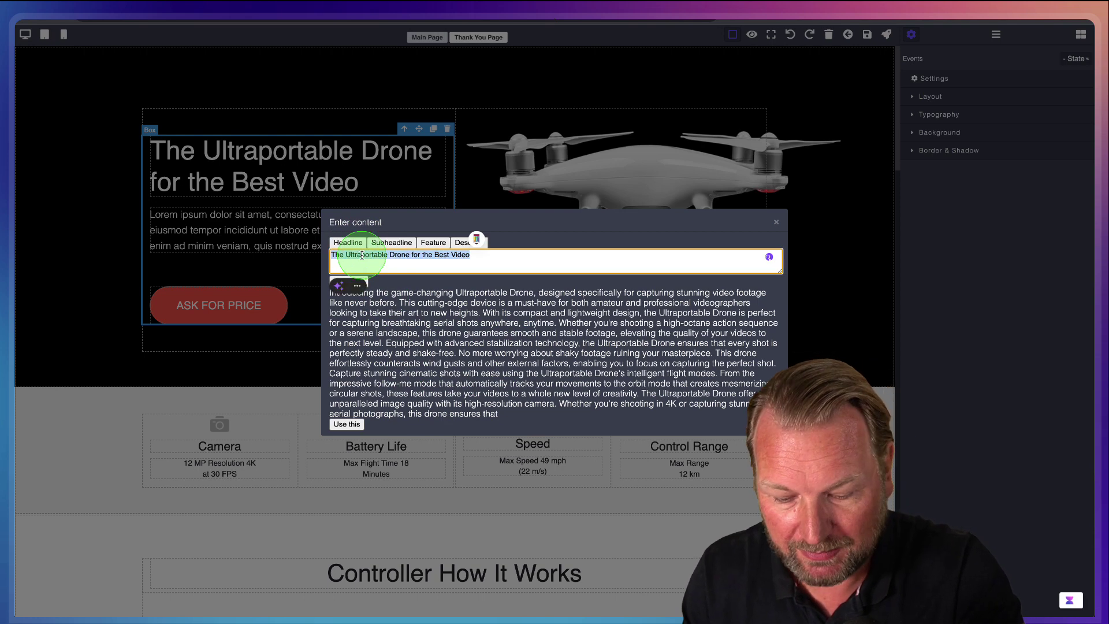
pyautogui.click(348, 244)
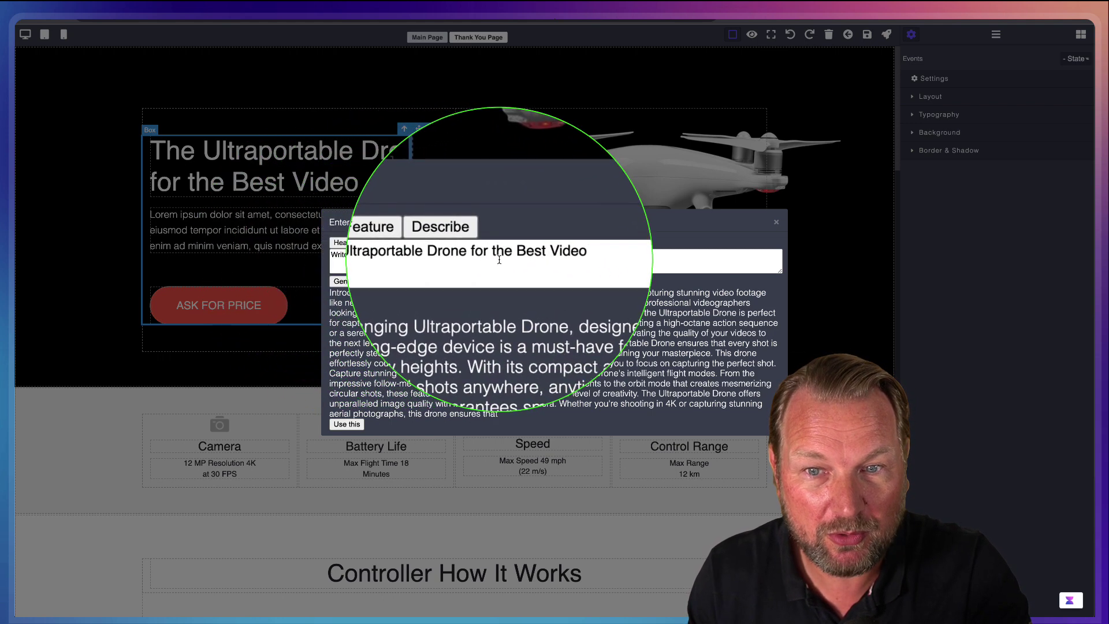
pyautogui.click(348, 283)
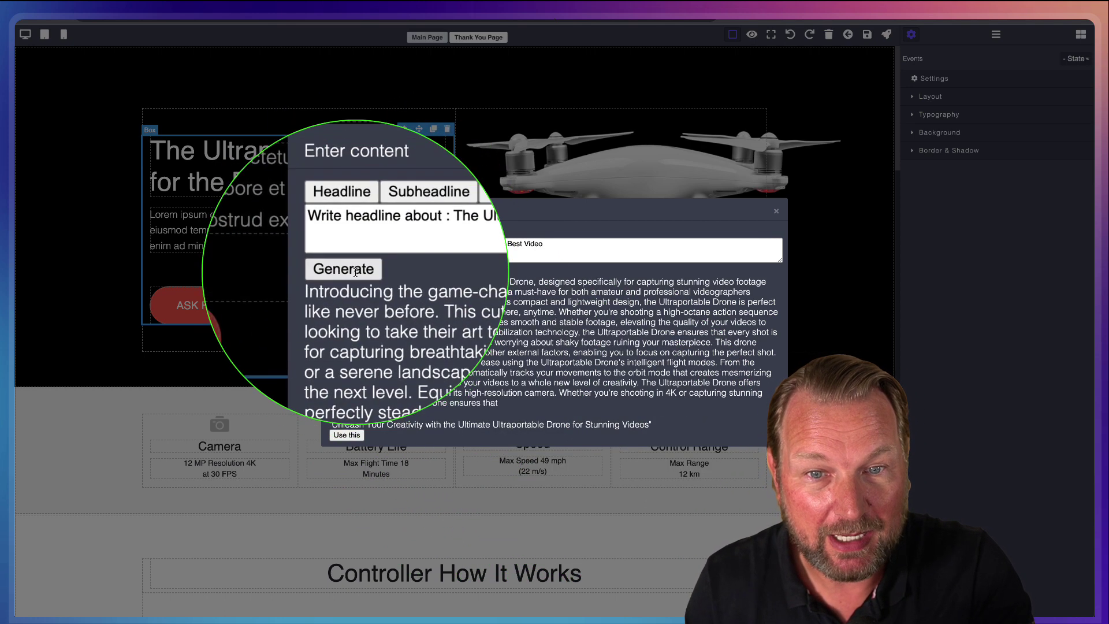
pyautogui.click(350, 270)
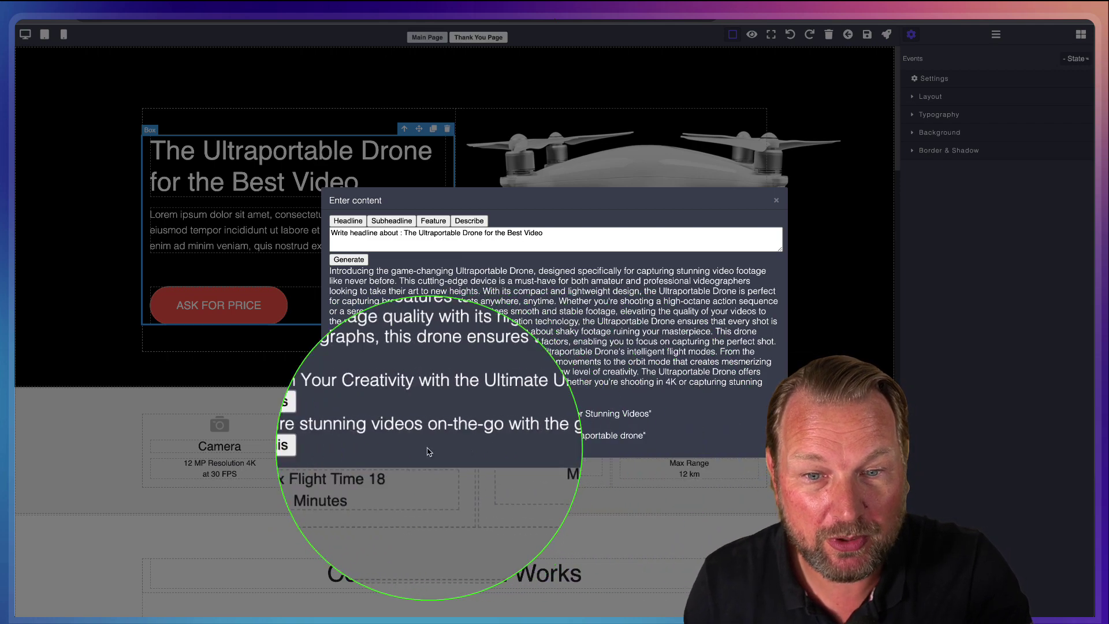
pyautogui.click(346, 446)
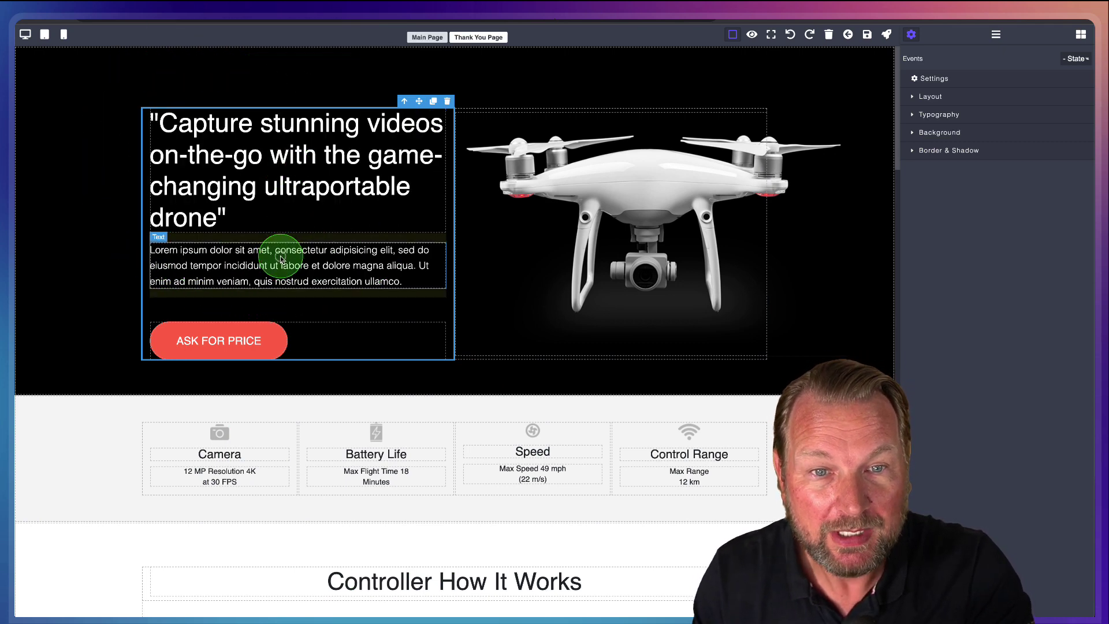
# Build an AI prompt from the drone headline and insert the generated description into the hero paragraph.
pyautogui.click(282, 259)
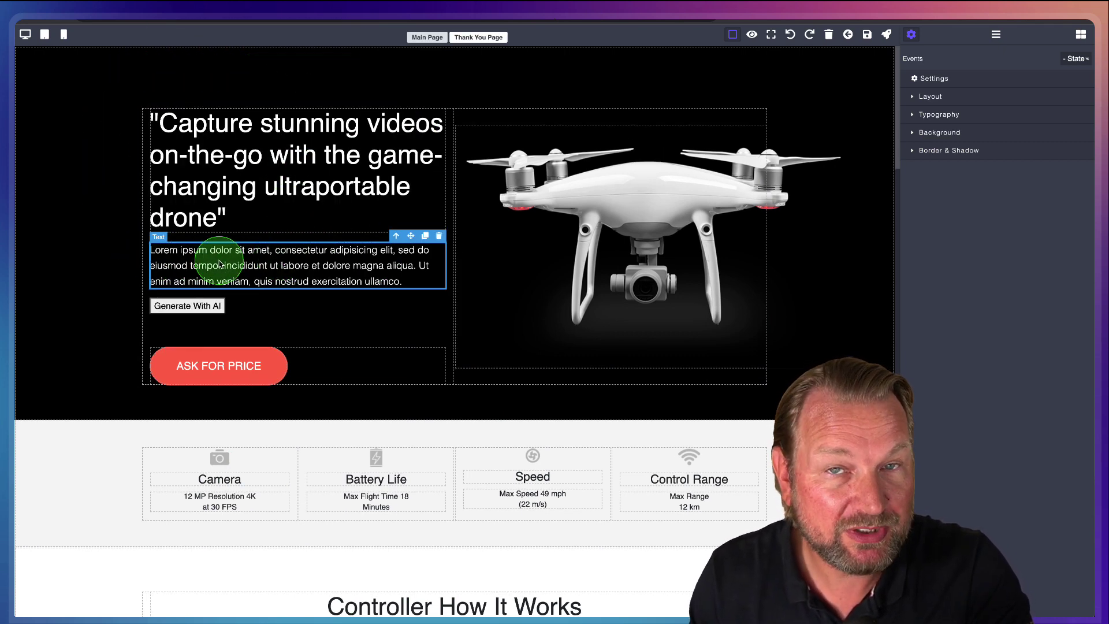
pyautogui.click(185, 308)
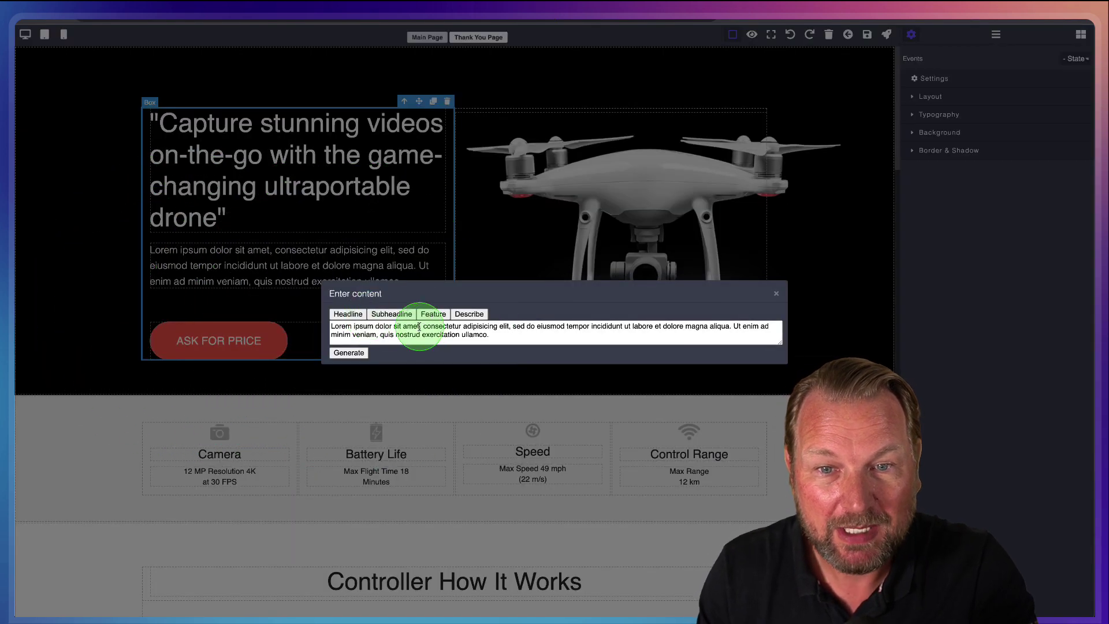
pyautogui.click(392, 315)
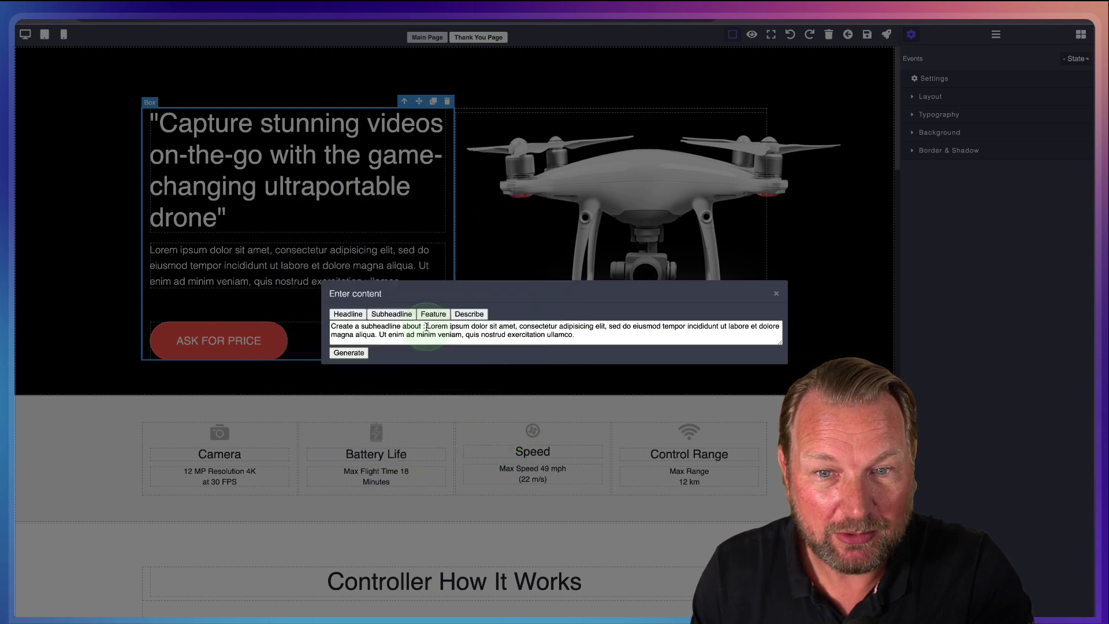
pyautogui.moveTo(427, 327); pyautogui.dragTo(604, 343)
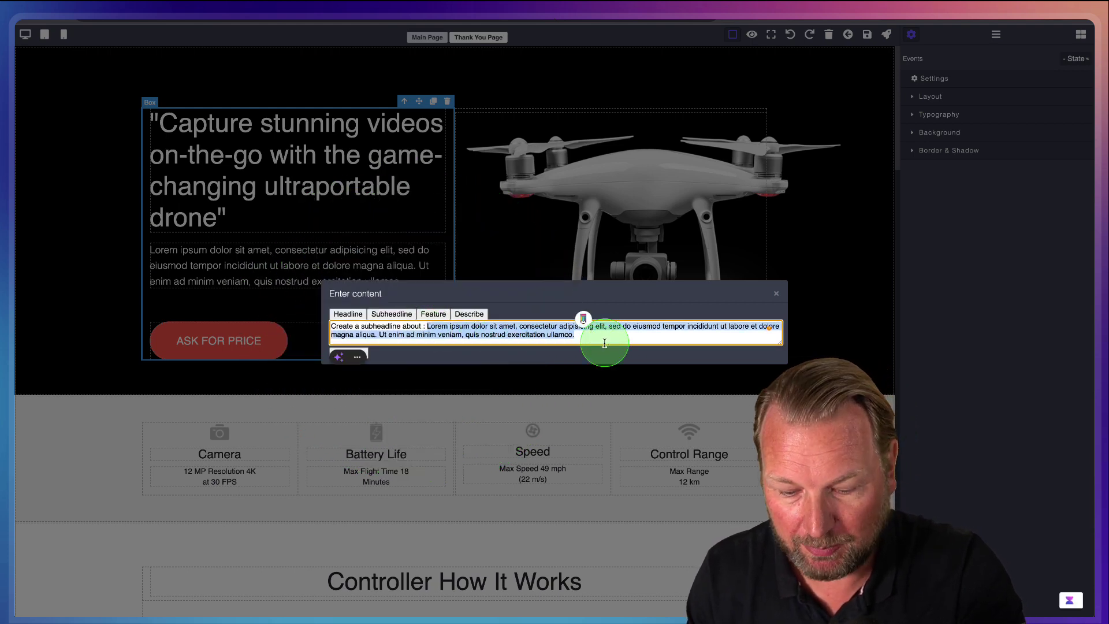
pyautogui.hotkey('ctrl', 'v')
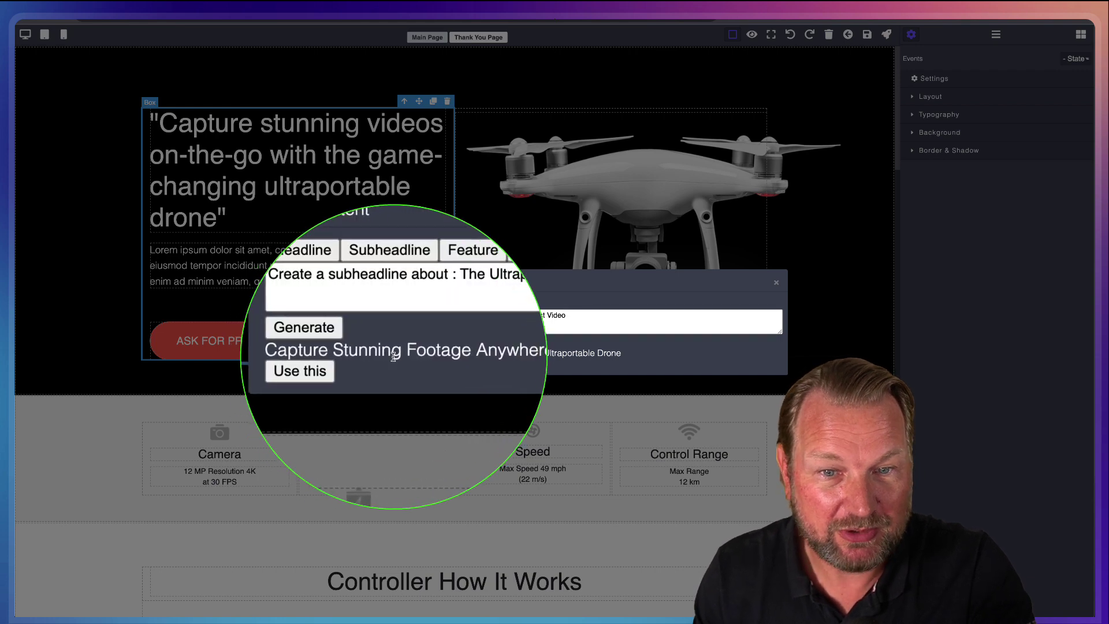
pyautogui.click(428, 305)
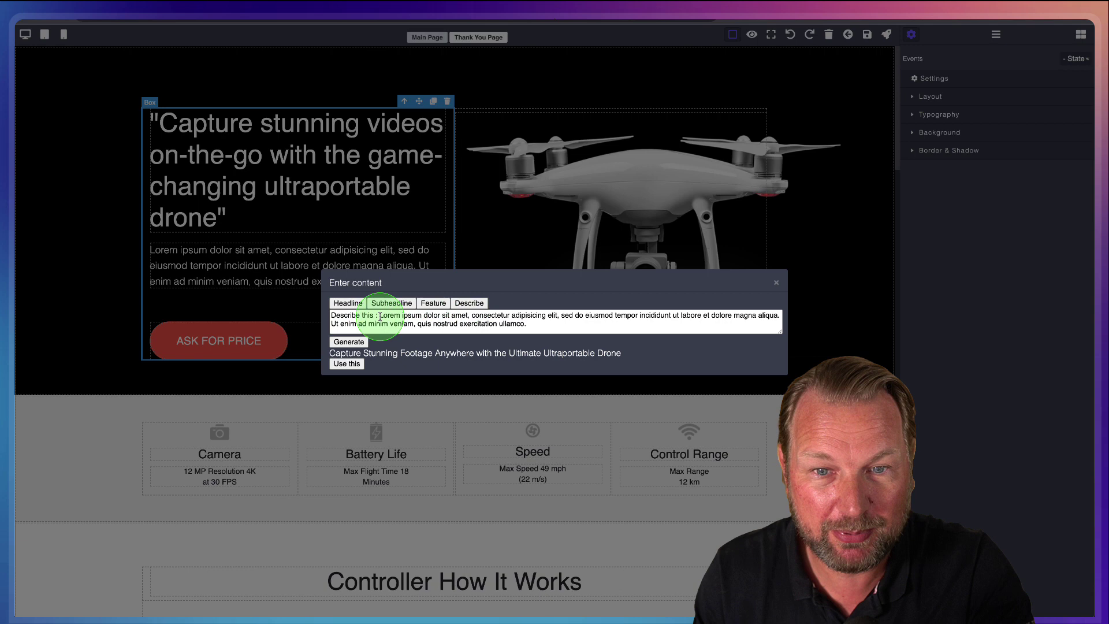
pyautogui.moveTo(380, 317); pyautogui.dragTo(471, 324)
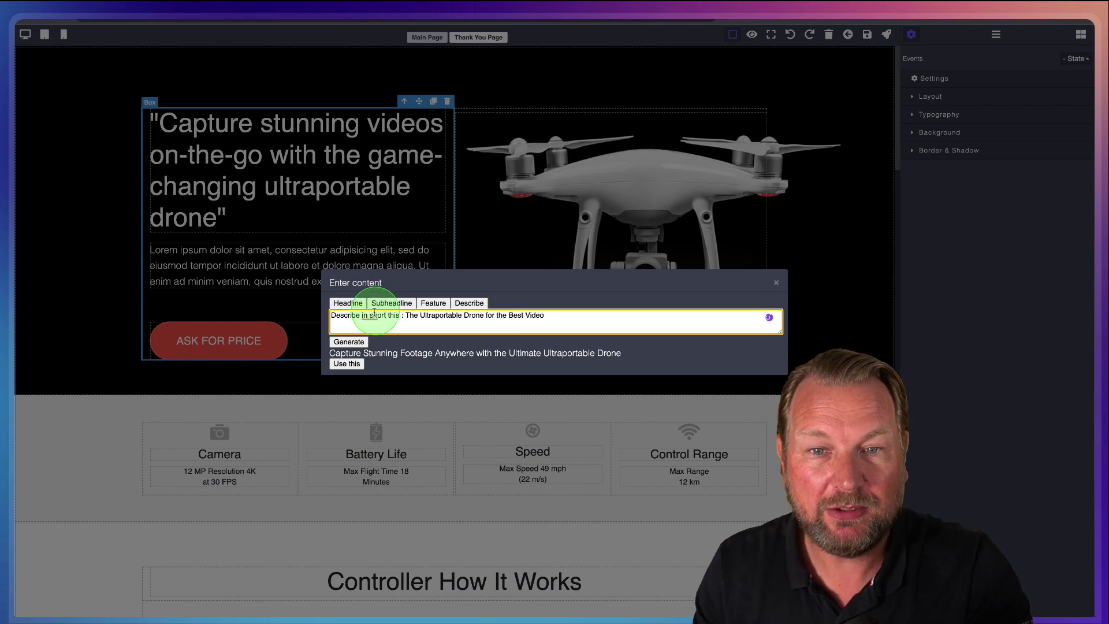
pyautogui.click(349, 341)
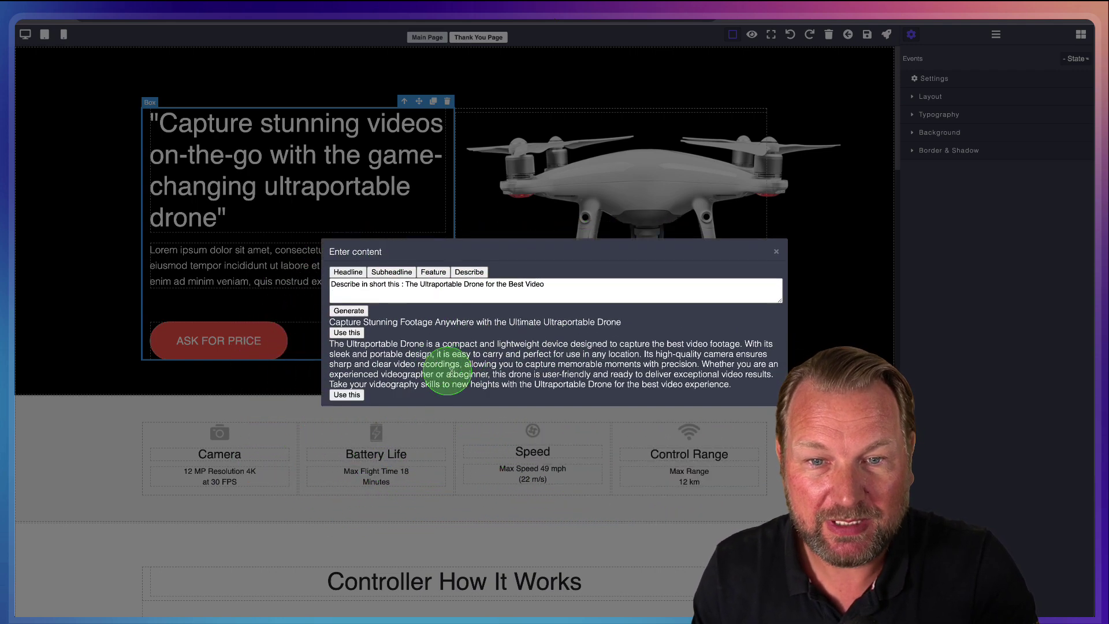
pyautogui.click(347, 395)
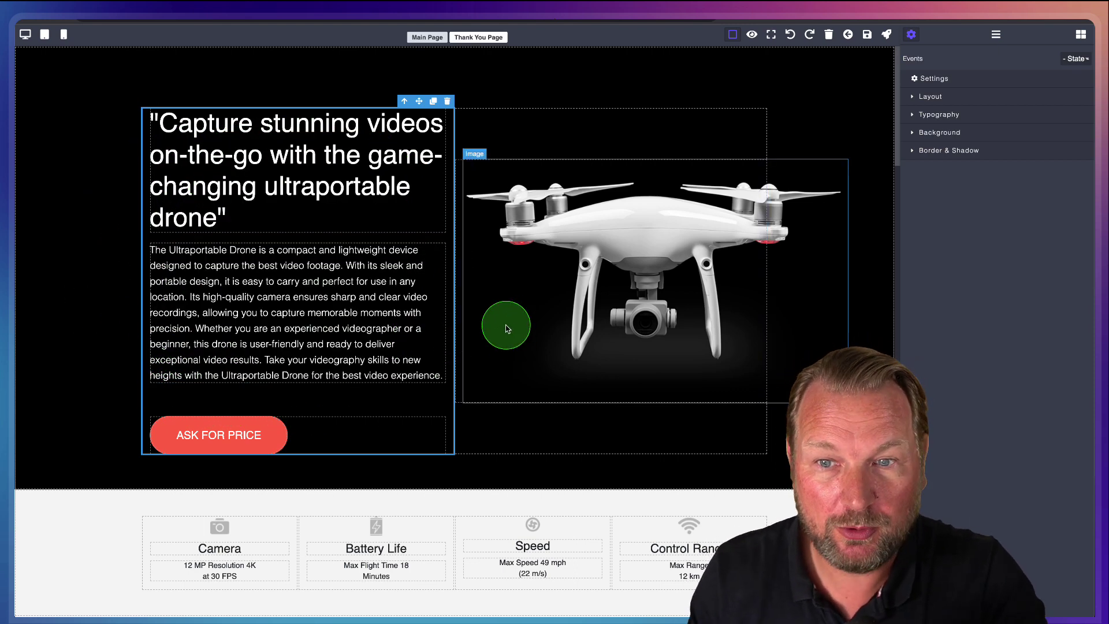
# Drag the Blog 2 block from the sections library to just below the drone hero.
pyautogui.scroll(-5, 506, 328)
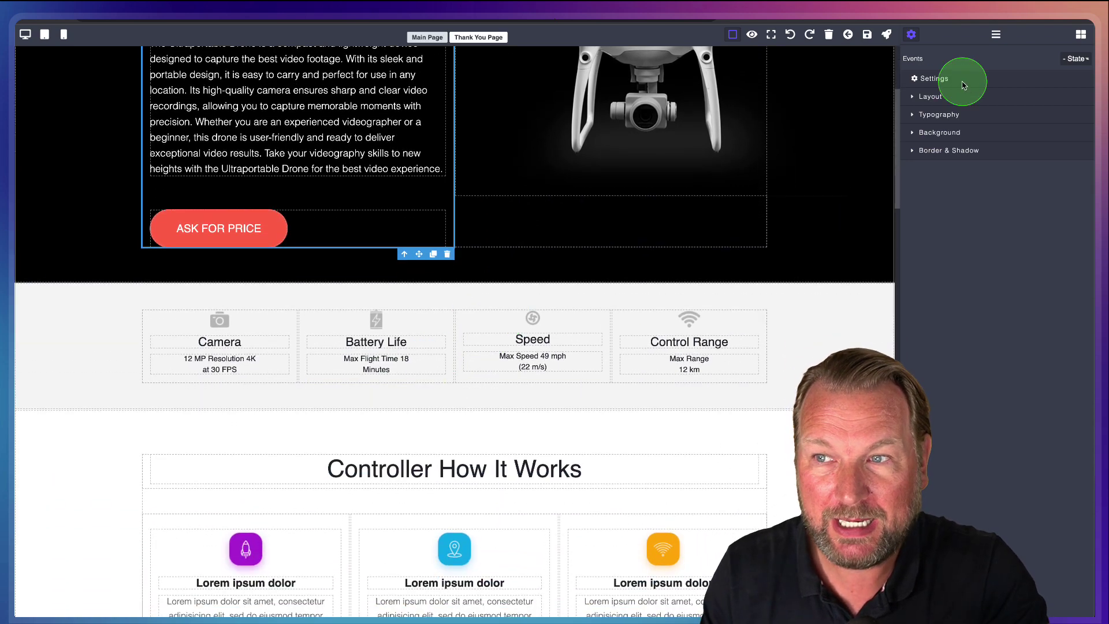
pyautogui.click(1081, 35)
pyautogui.click(978, 321)
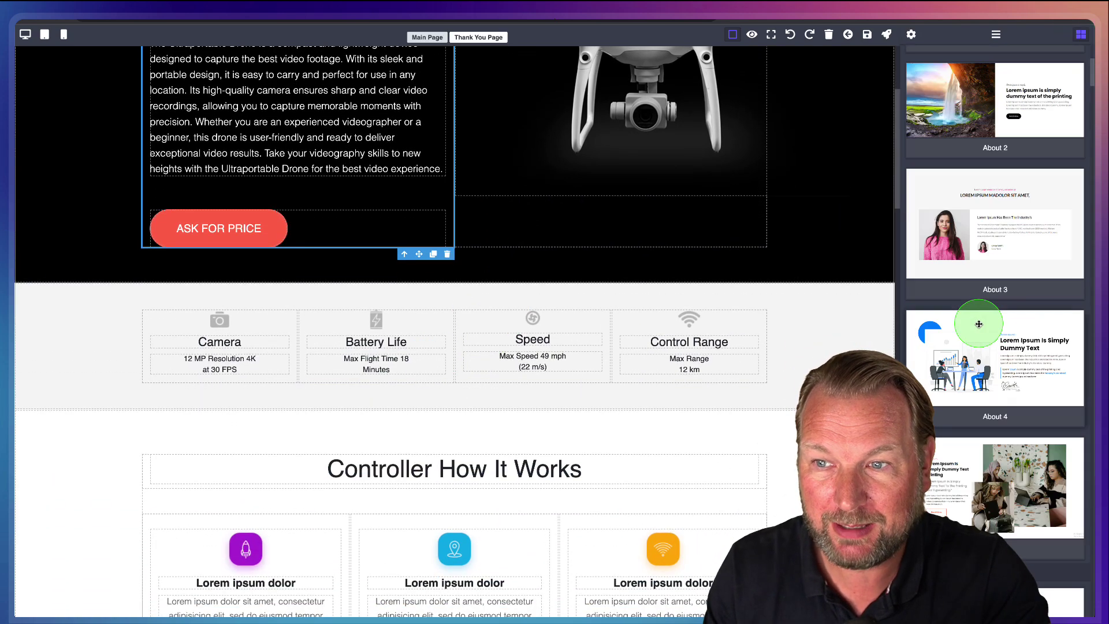
pyautogui.scroll(-1, 982, 272)
pyautogui.scroll(-5, 982, 272)
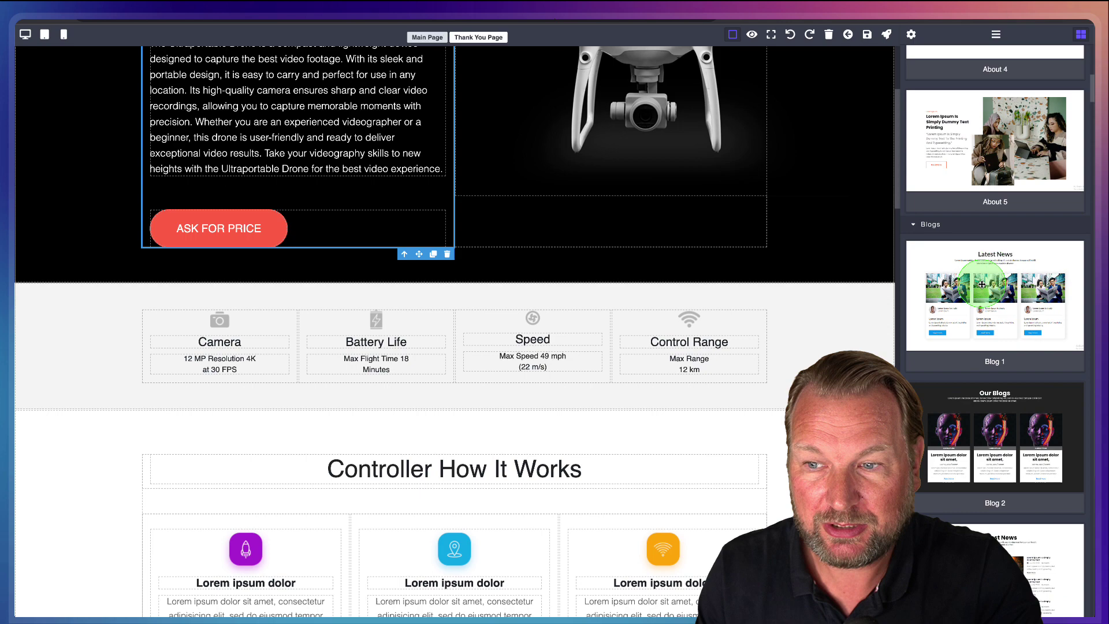
pyautogui.scroll(10, 983, 288)
pyautogui.scroll(5, 982, 286)
pyautogui.scroll(-8, 981, 283)
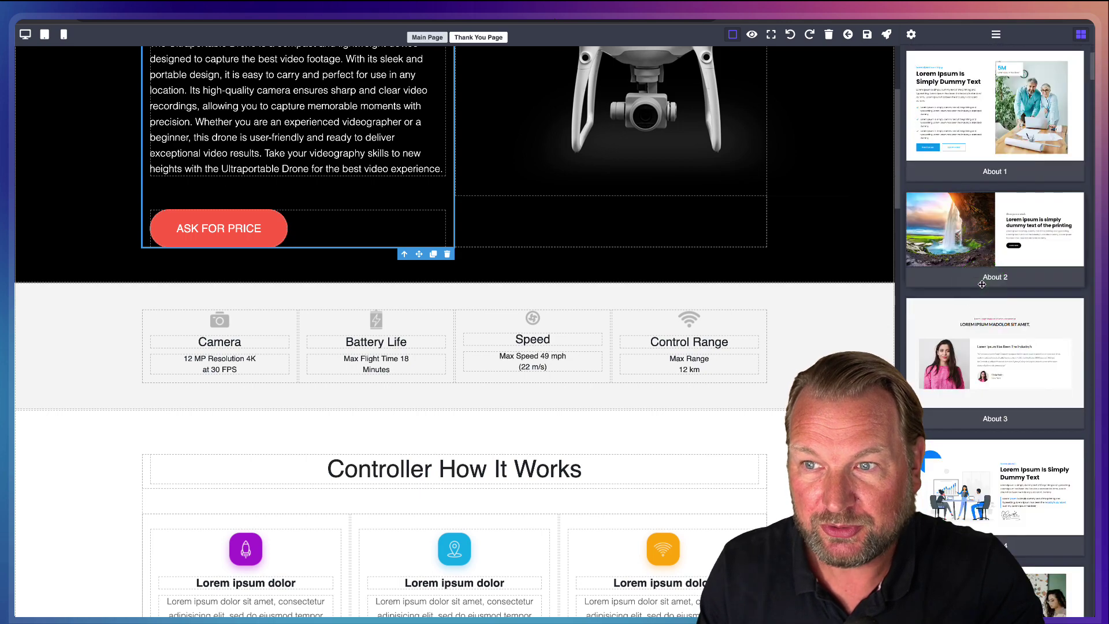
pyautogui.scroll(-10, 981, 282)
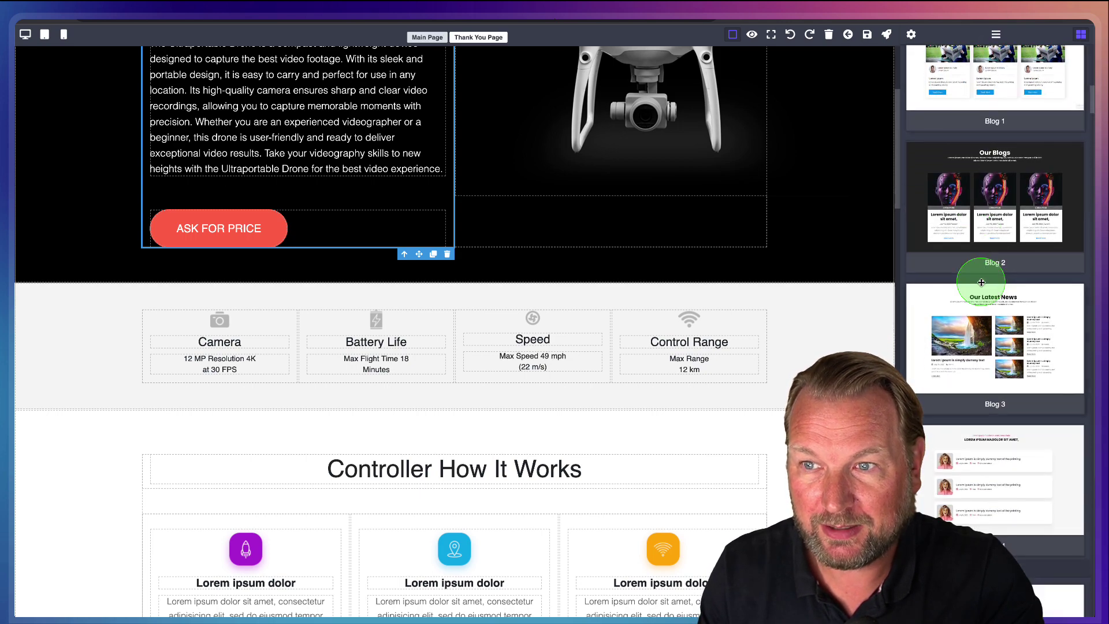
pyautogui.scroll(3, 982, 282)
pyautogui.moveTo(993, 116); pyautogui.dragTo(595, 290)
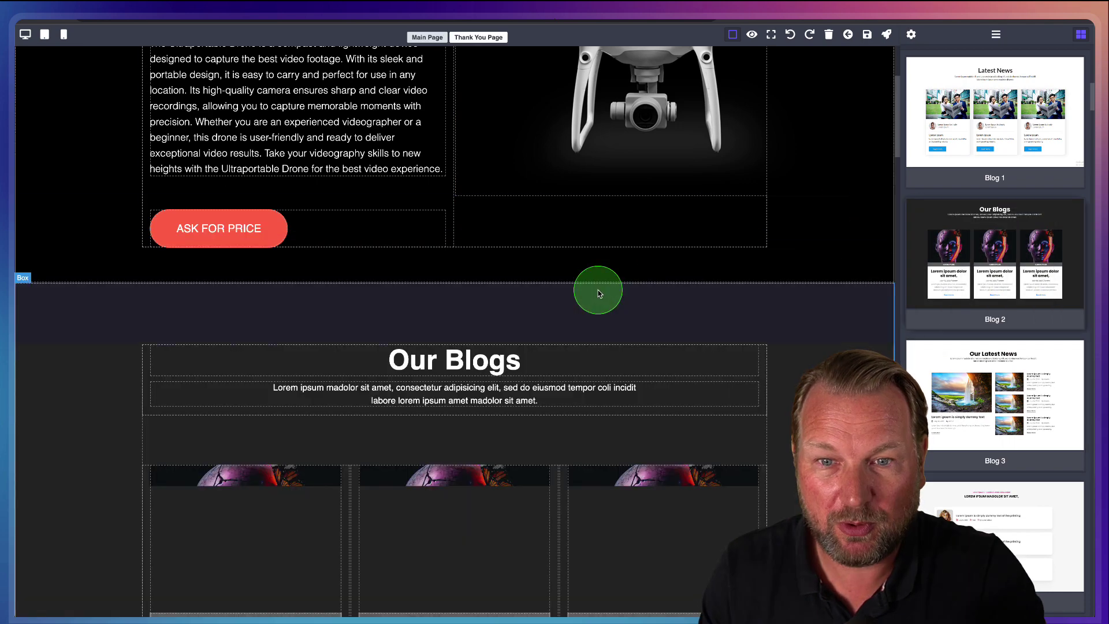
pyautogui.click(155, 366)
# Open the first blog card's image chooser and close it without changes.
pyautogui.scroll(-5, 131, 167)
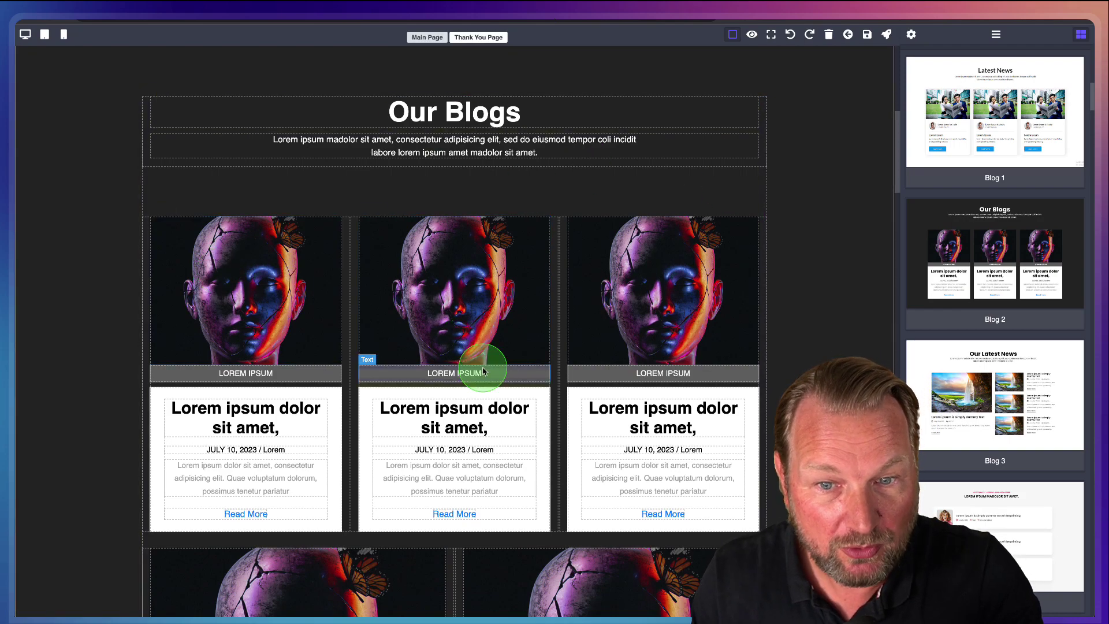
pyautogui.scroll(-1, 486, 368)
pyautogui.scroll(-9, 484, 370)
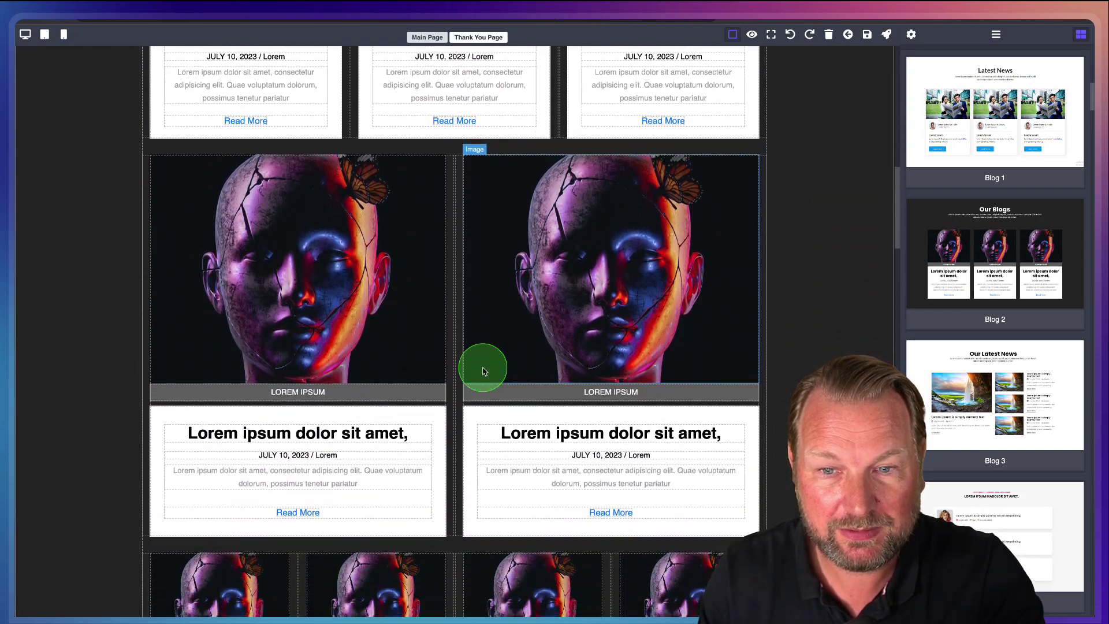
pyautogui.scroll(10, 482, 368)
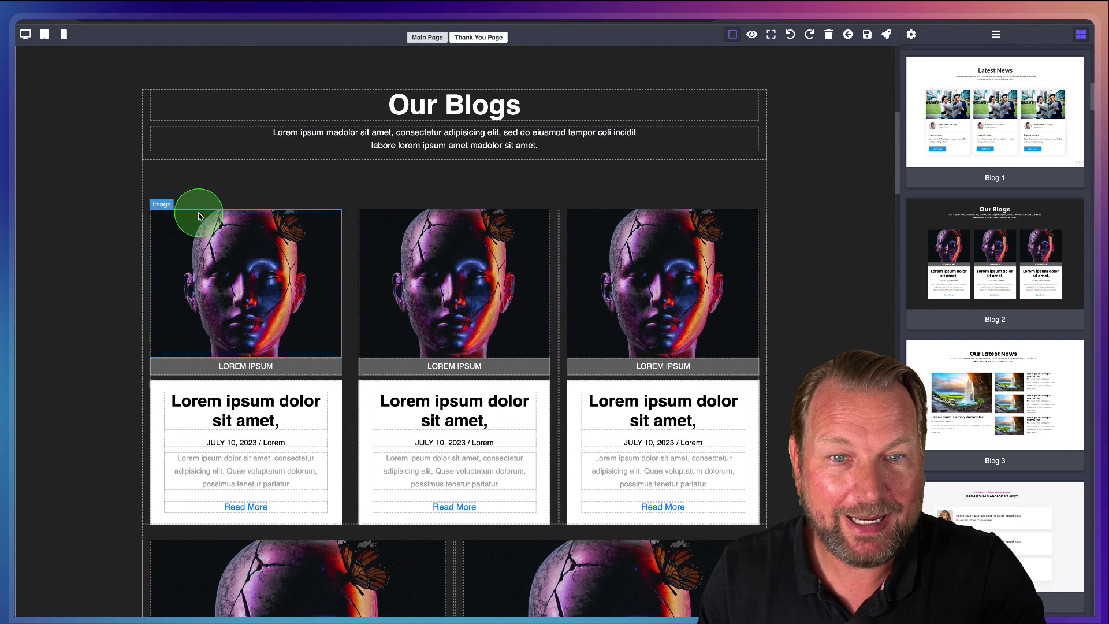
pyautogui.click(217, 245)
pyautogui.doubleClick(217, 245)
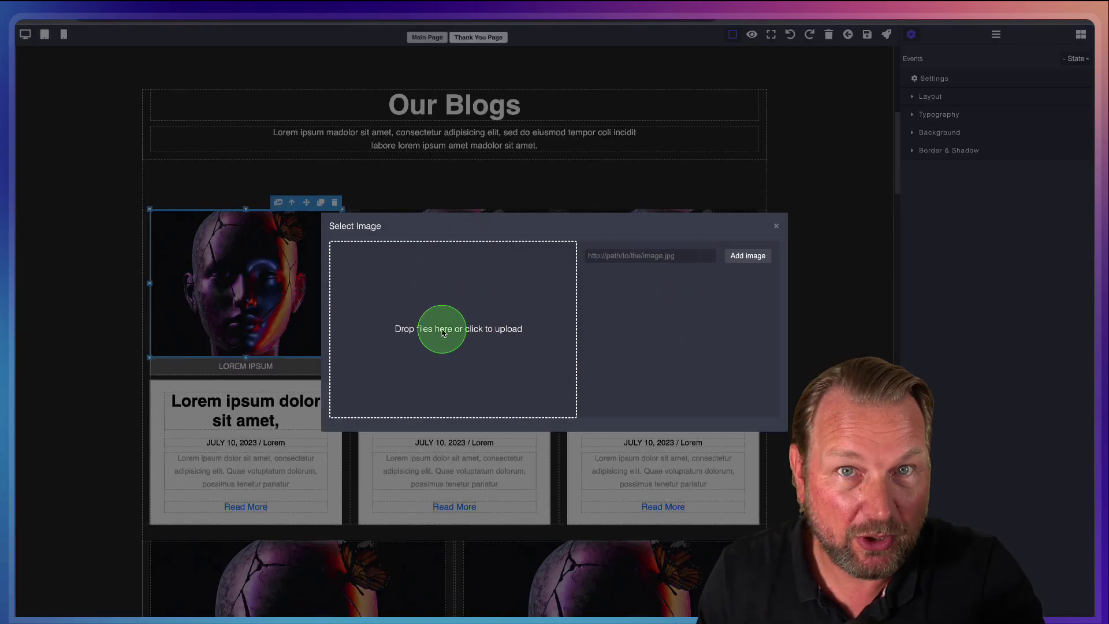
pyautogui.click(776, 227)
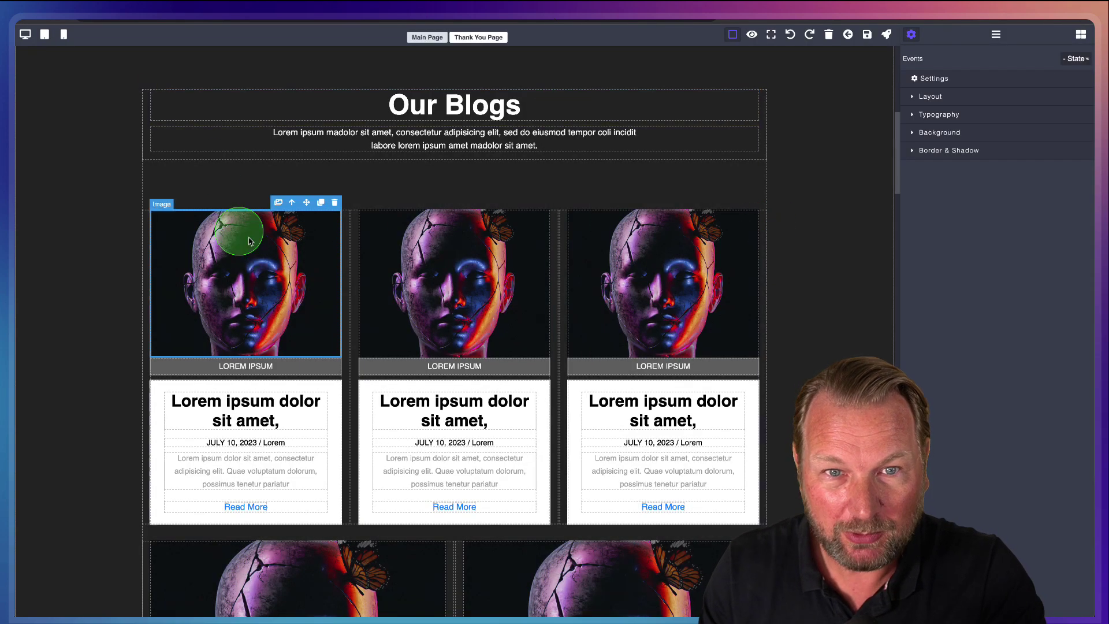
# Hide the element outlines and review the finished page.
pyautogui.click(733, 37)
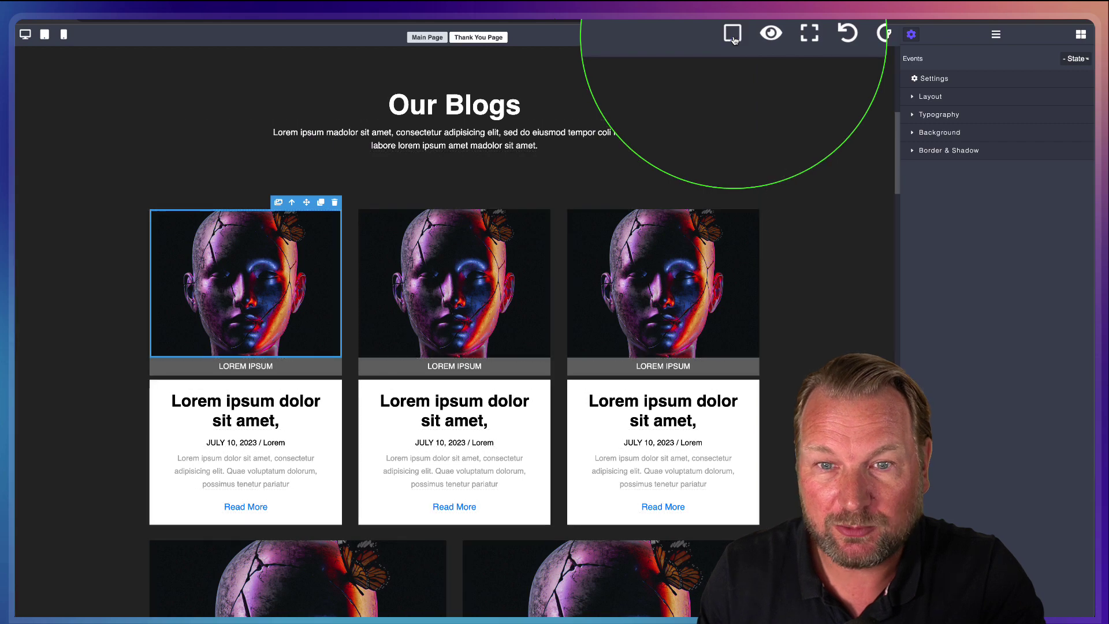
pyautogui.scroll(-1, 822, 247)
pyautogui.scroll(-2, 823, 246)
pyautogui.scroll(10, 823, 247)
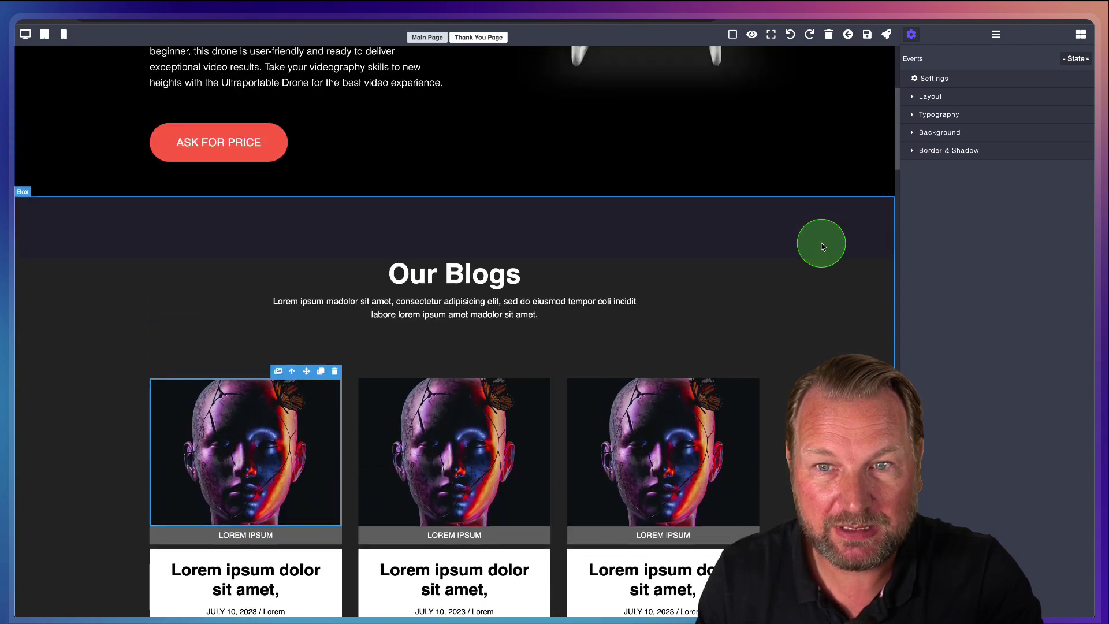
pyautogui.scroll(-8, 823, 247)
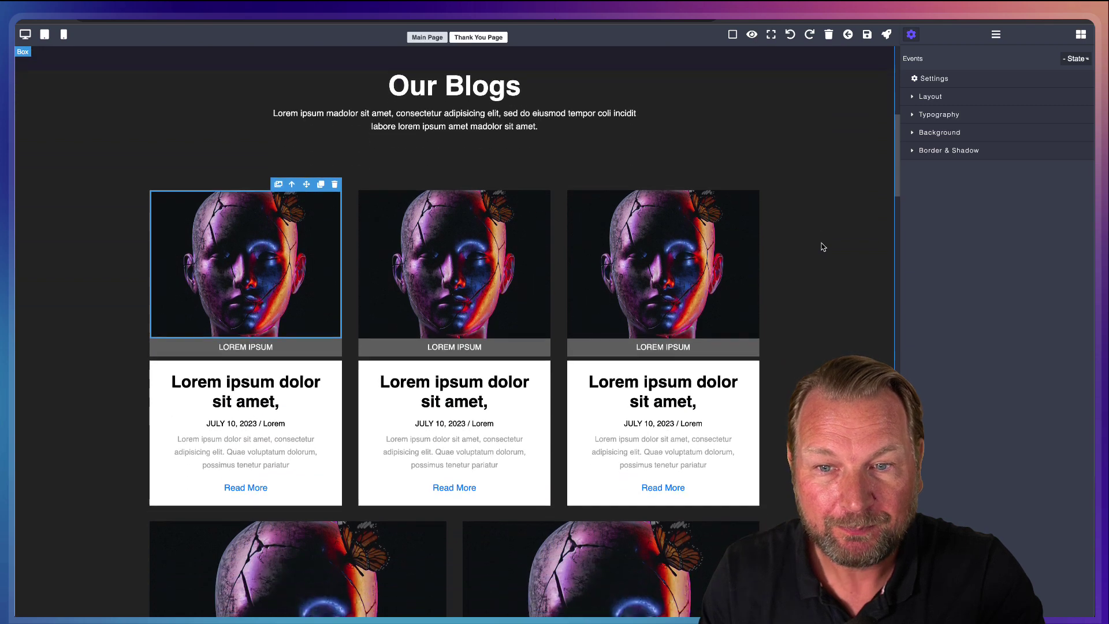
pyautogui.scroll(-2, 823, 247)
pyautogui.click(456, 331)
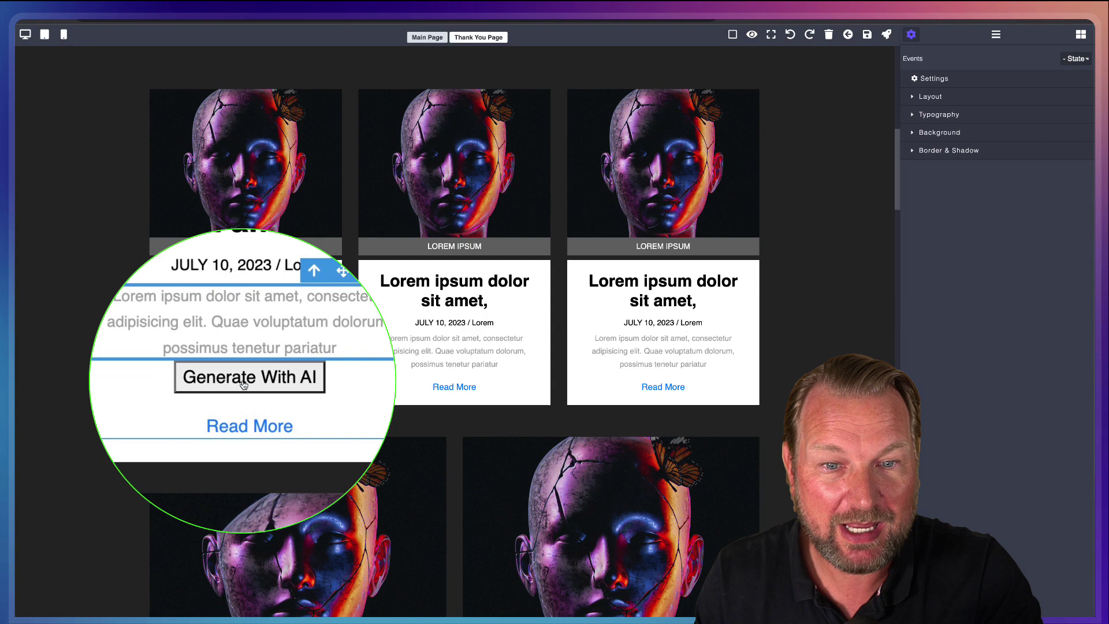
pyautogui.scroll(-15, 512, 324)
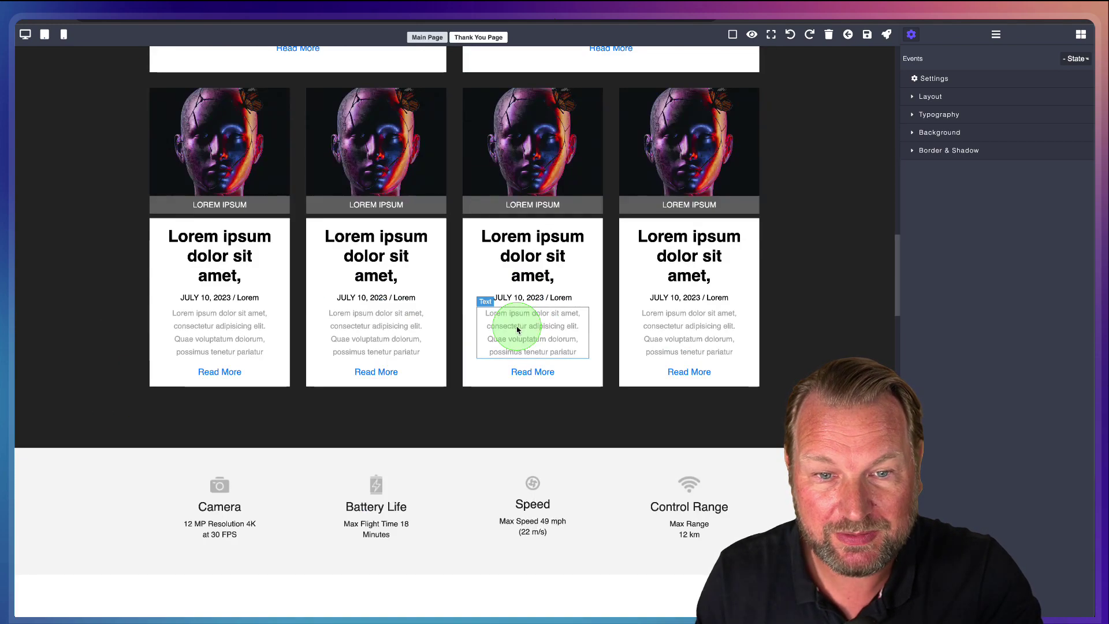
pyautogui.scroll(-8, 516, 327)
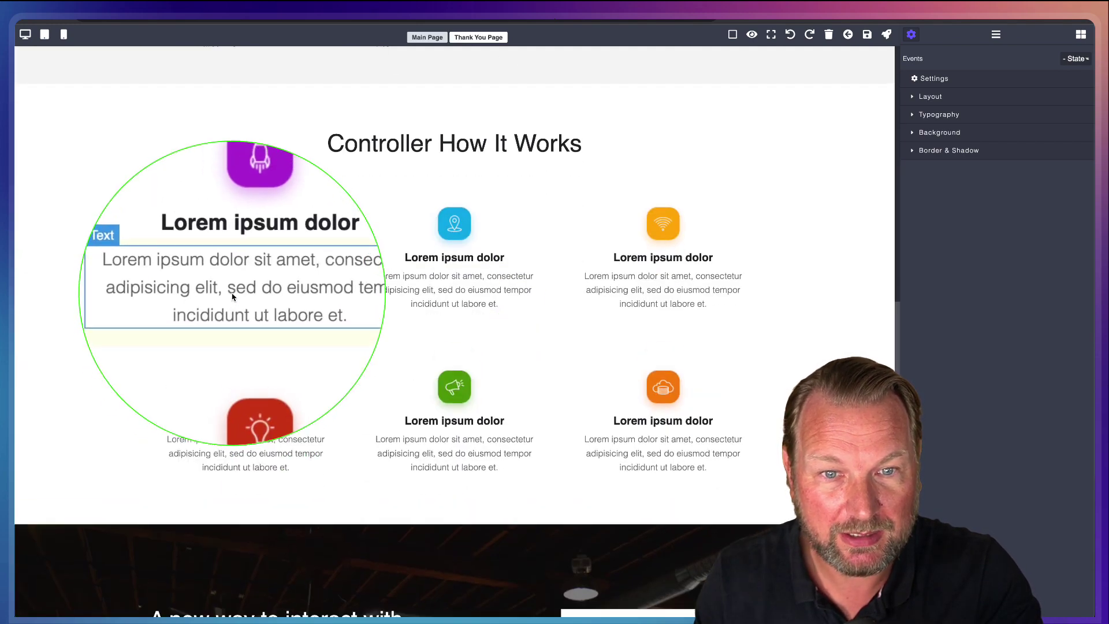
pyautogui.click(233, 297)
pyautogui.click(444, 147)
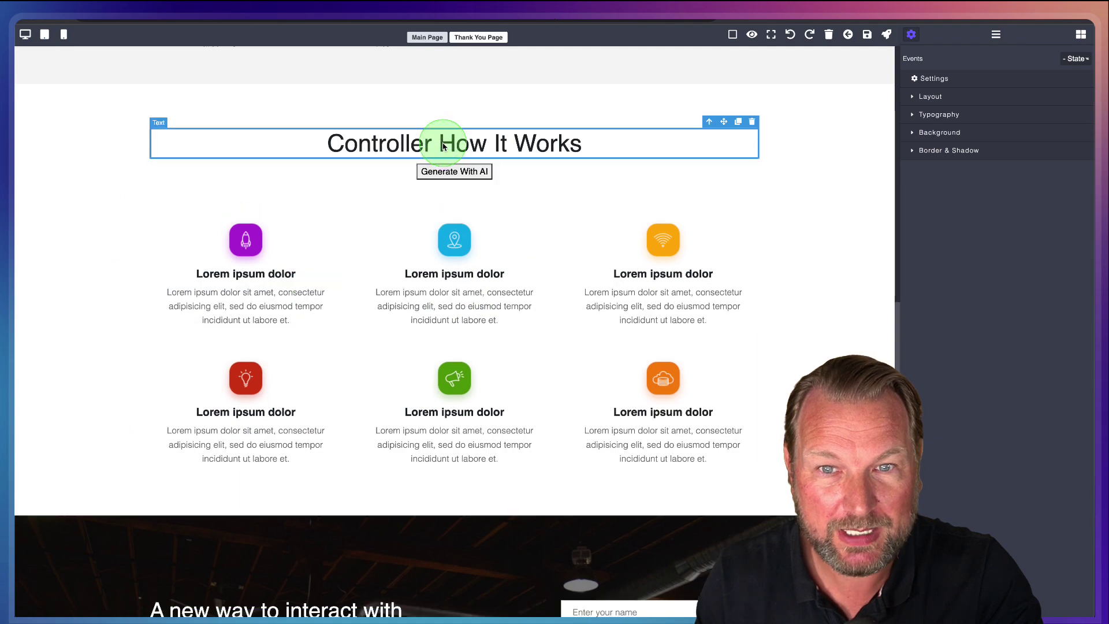
pyautogui.click(439, 172)
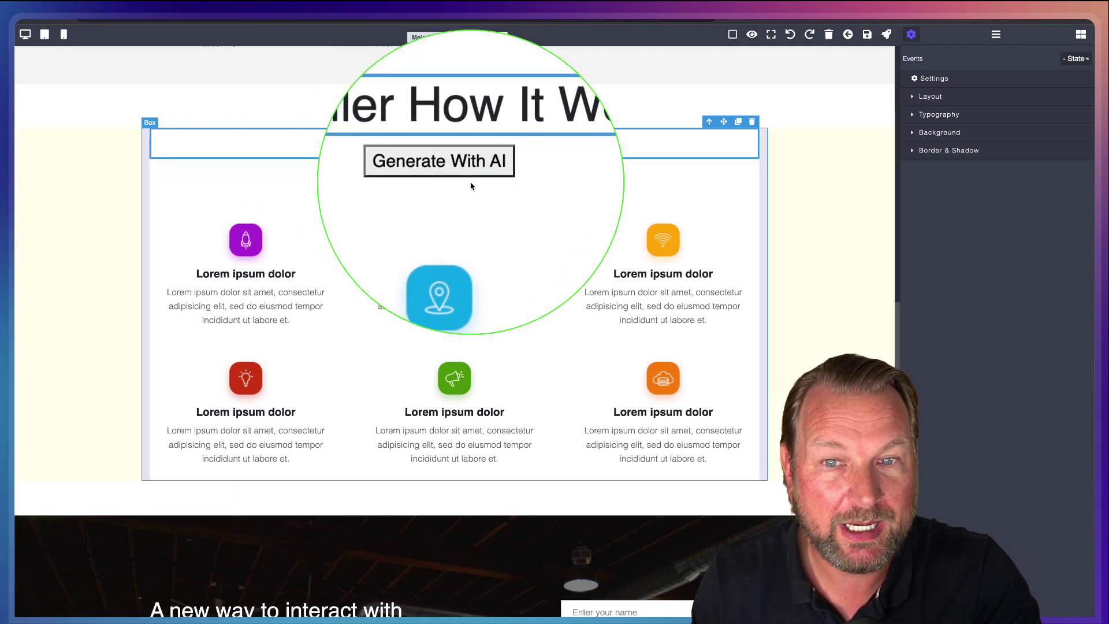
pyautogui.scroll(10, 471, 173)
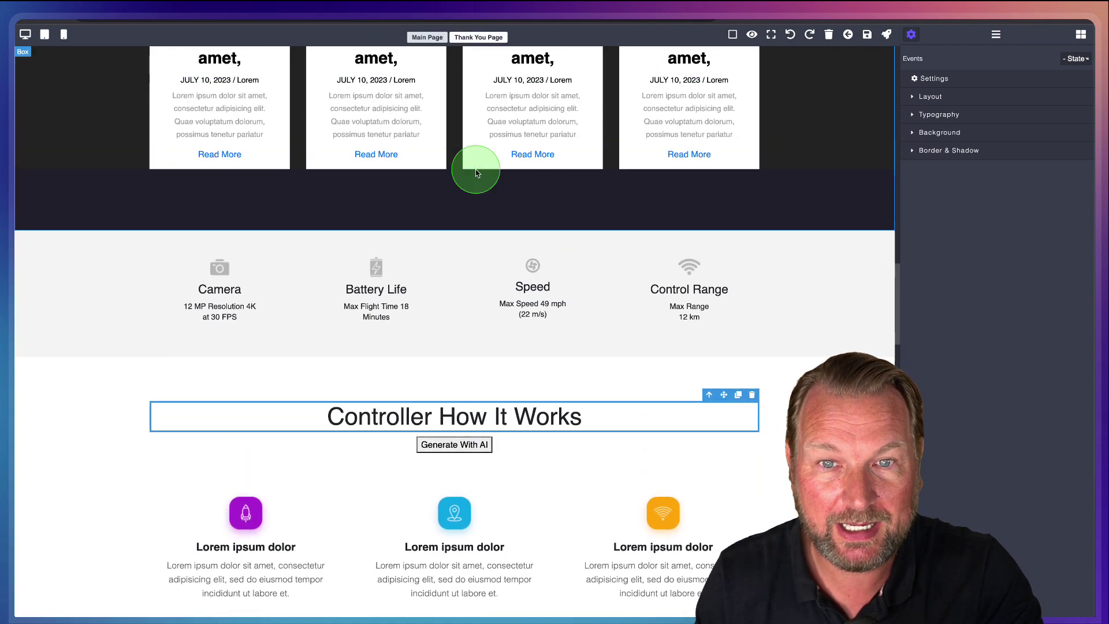
pyautogui.scroll(10, 476, 172)
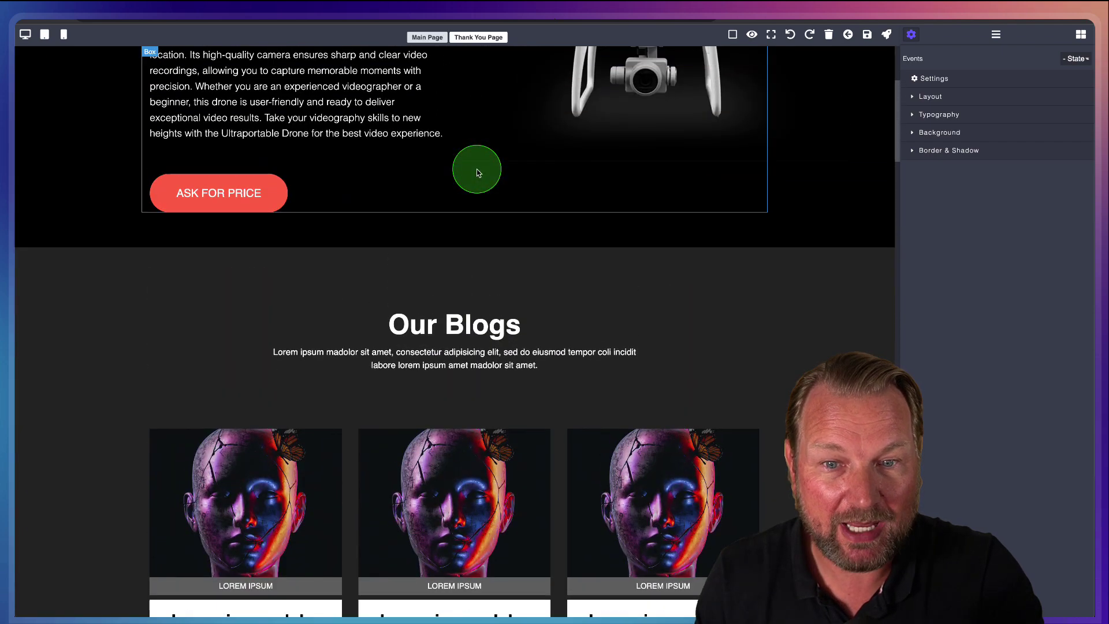
# Add an empty text element under the Our Blogs intro in bright blue Arial Black.
pyautogui.click(1081, 36)
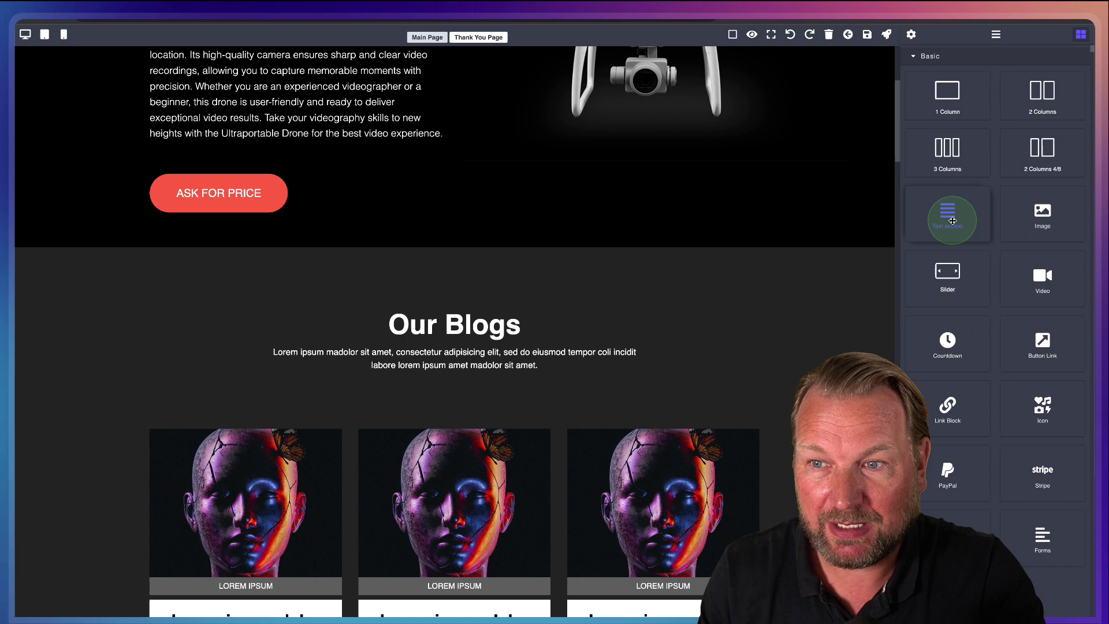
pyautogui.moveTo(883, 240); pyautogui.dragTo(515, 384)
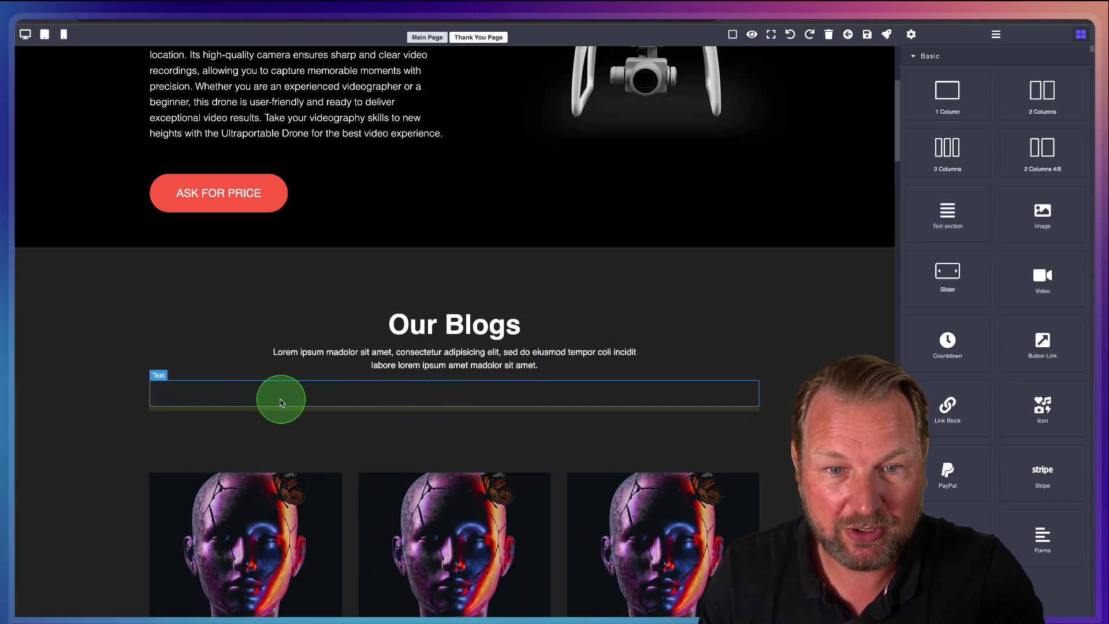
pyautogui.click(348, 397)
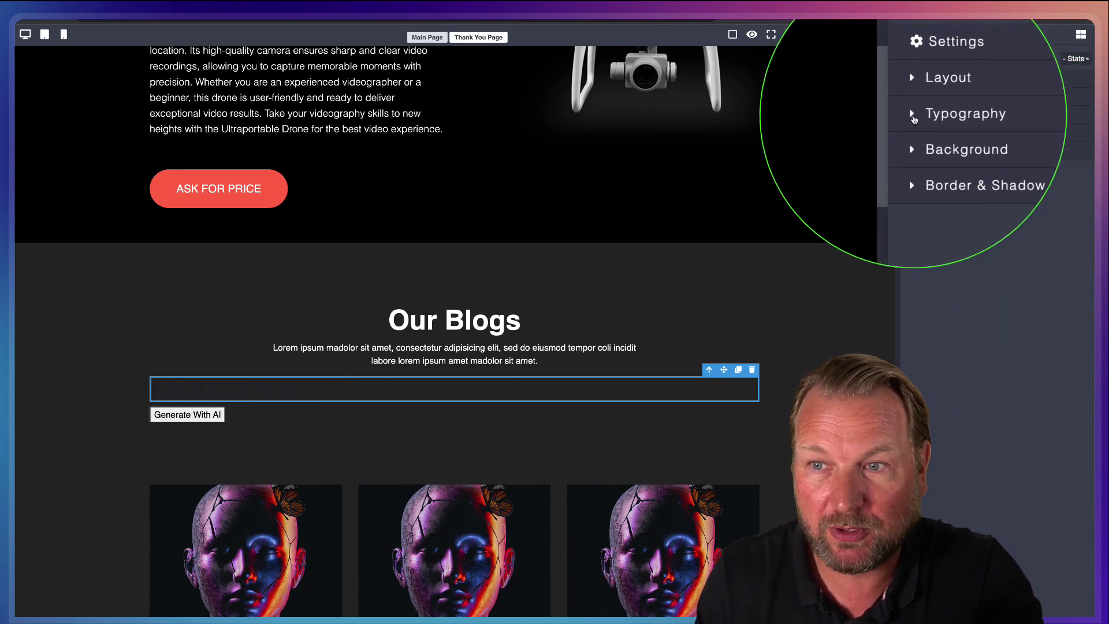
pyautogui.click(912, 117)
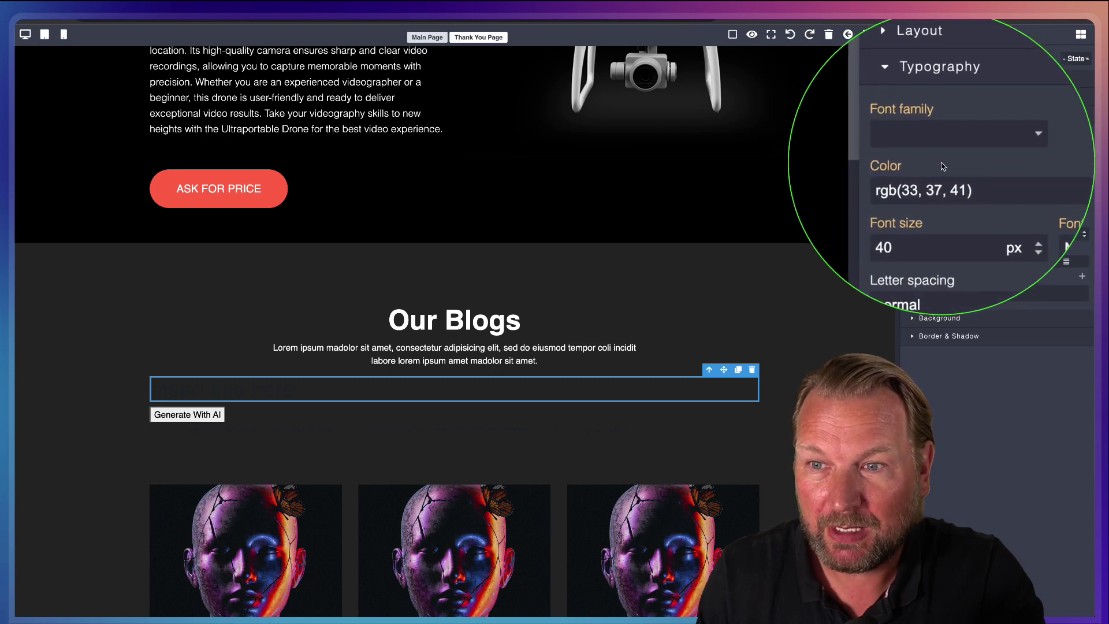
pyautogui.click(959, 141)
pyautogui.click(932, 165)
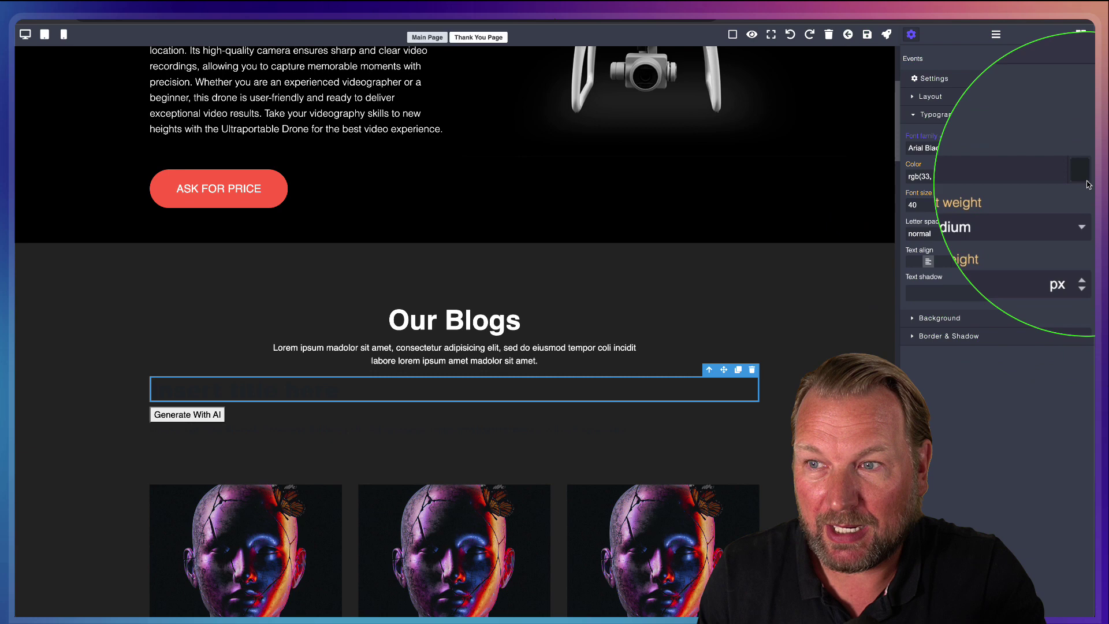
pyautogui.click(970, 179)
pyautogui.click(1072, 204)
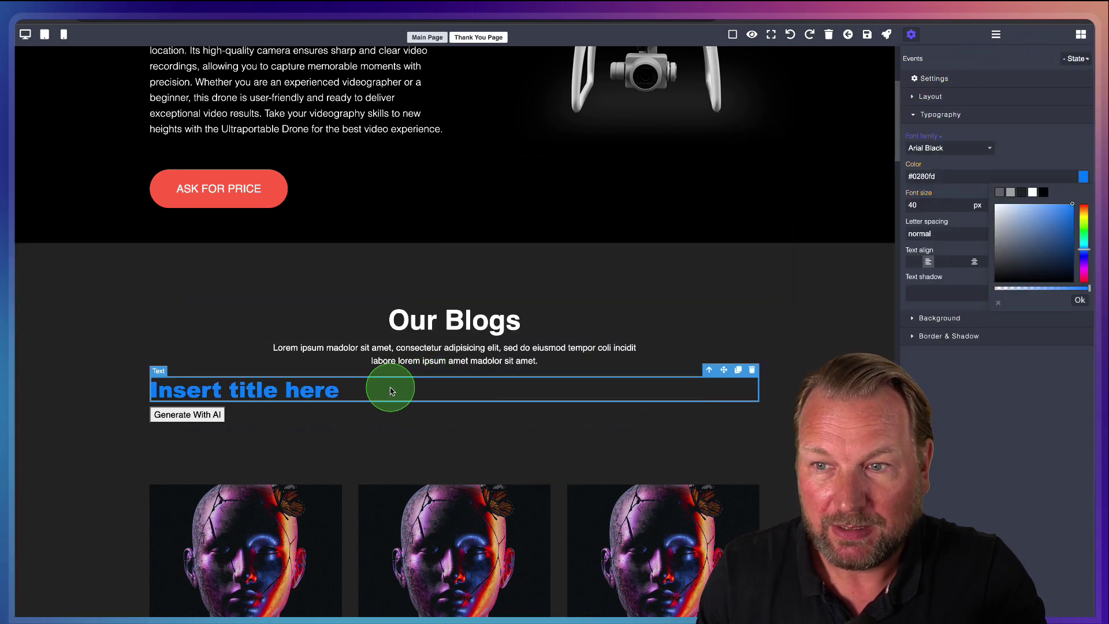
# Add another empty text element beneath the blog intro.
pyautogui.click(996, 34)
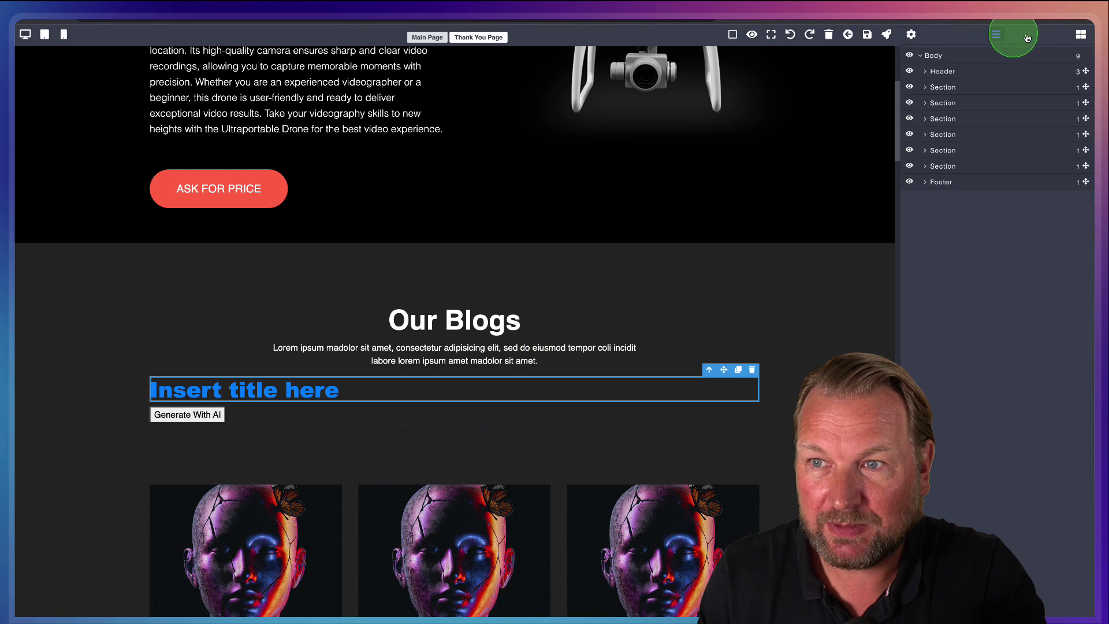
pyautogui.click(1075, 36)
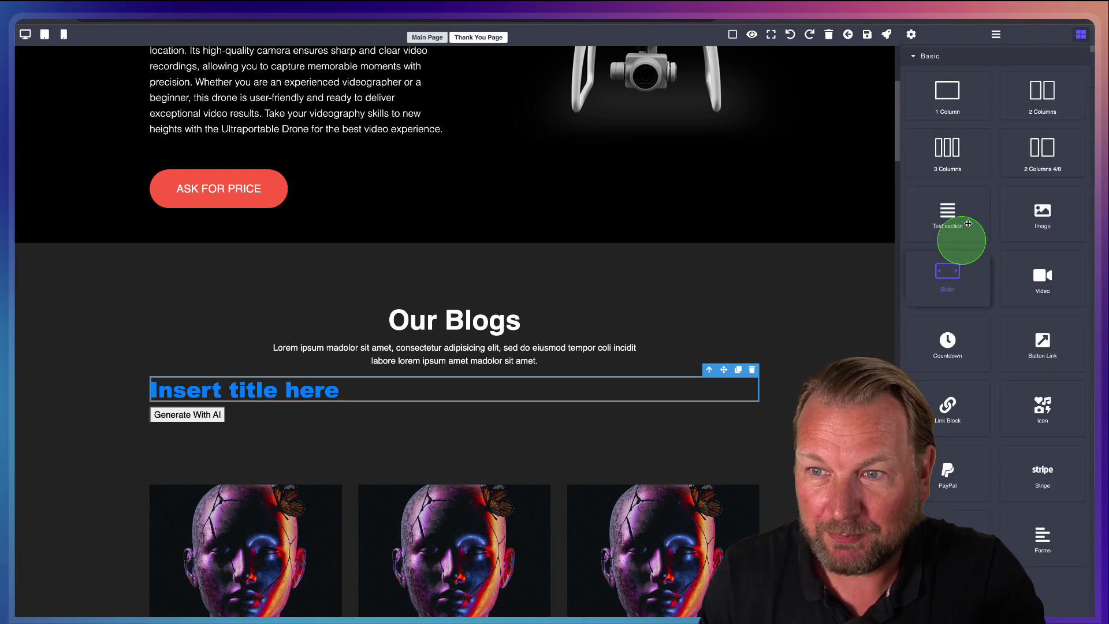
pyautogui.moveTo(968, 224); pyautogui.dragTo(493, 384)
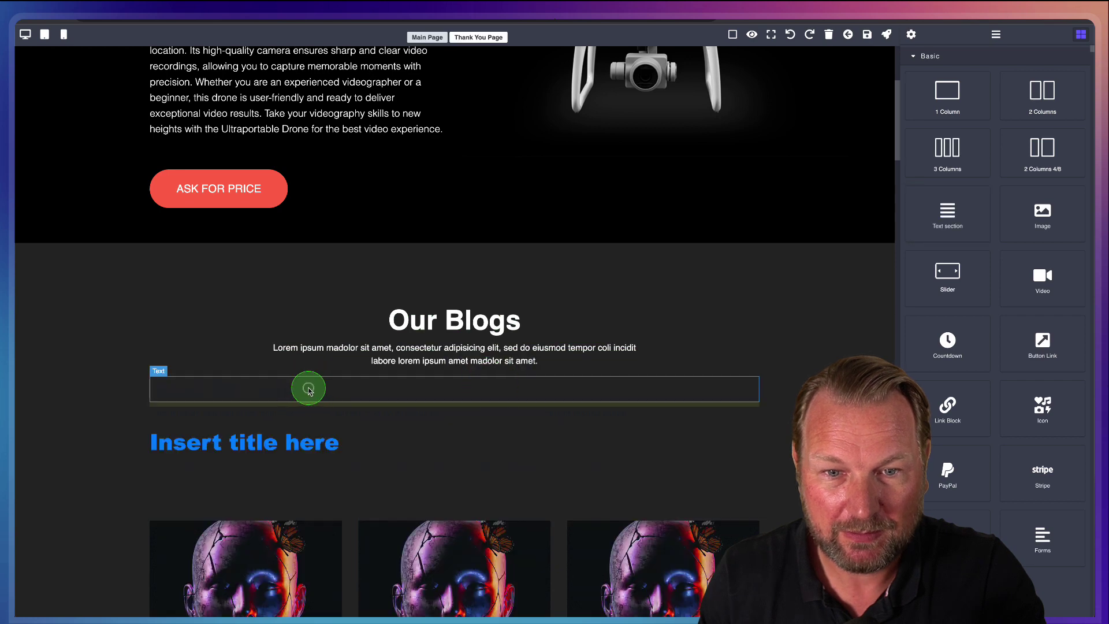
pyautogui.click(420, 388)
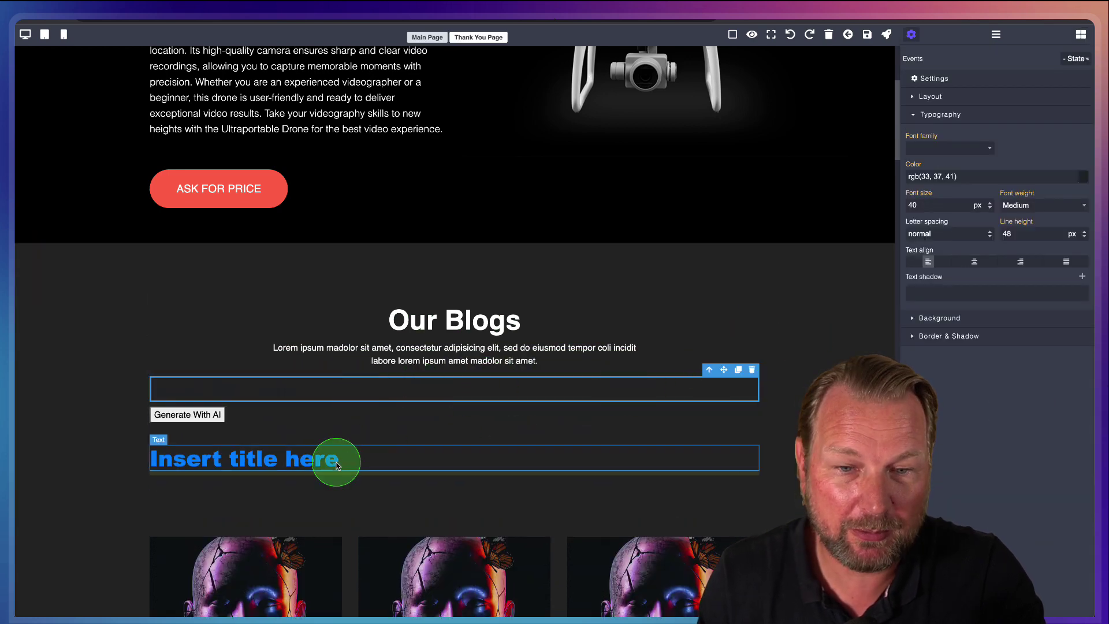
# Make the 'Insert title here' heading Light at 18 px and start its AI content generation.
pyautogui.click(340, 461)
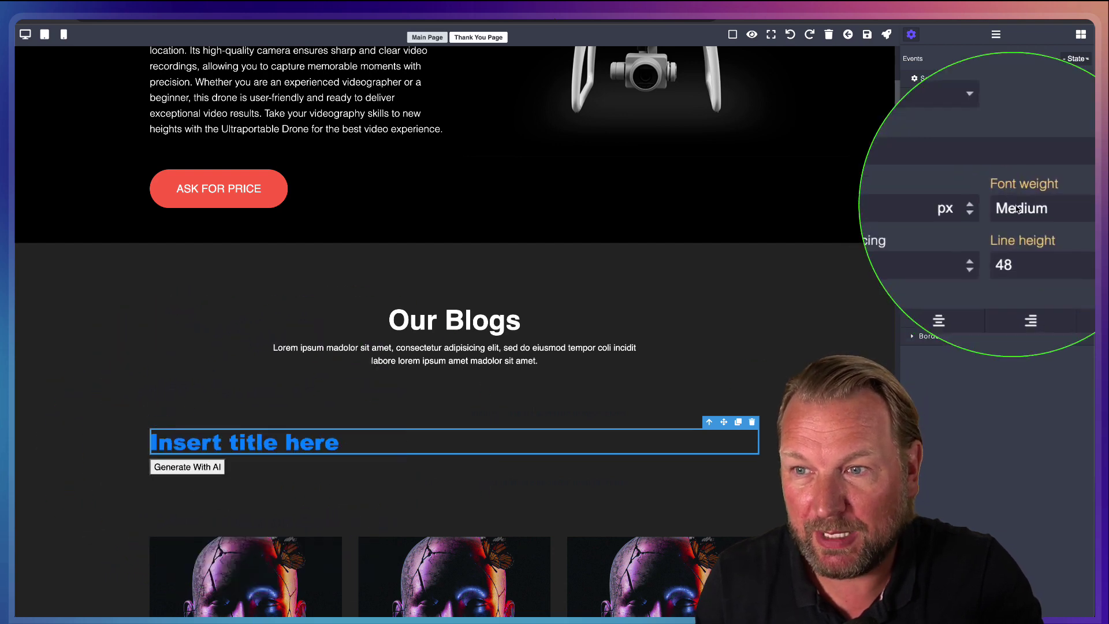
pyautogui.click(1034, 205)
pyautogui.click(1011, 171)
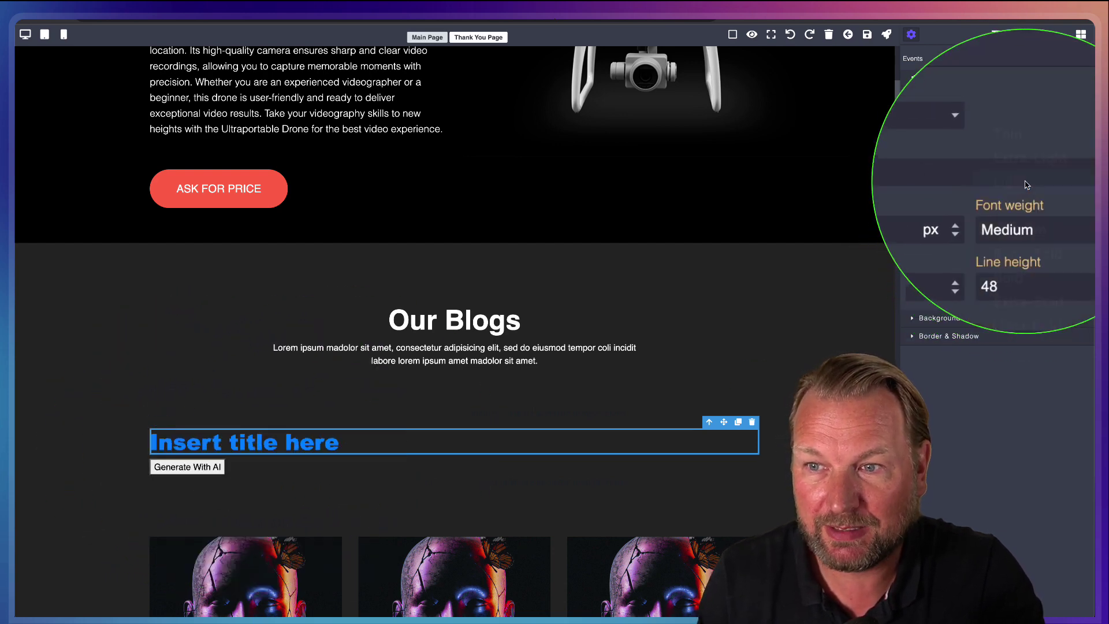
pyautogui.doubleClick(930, 204)
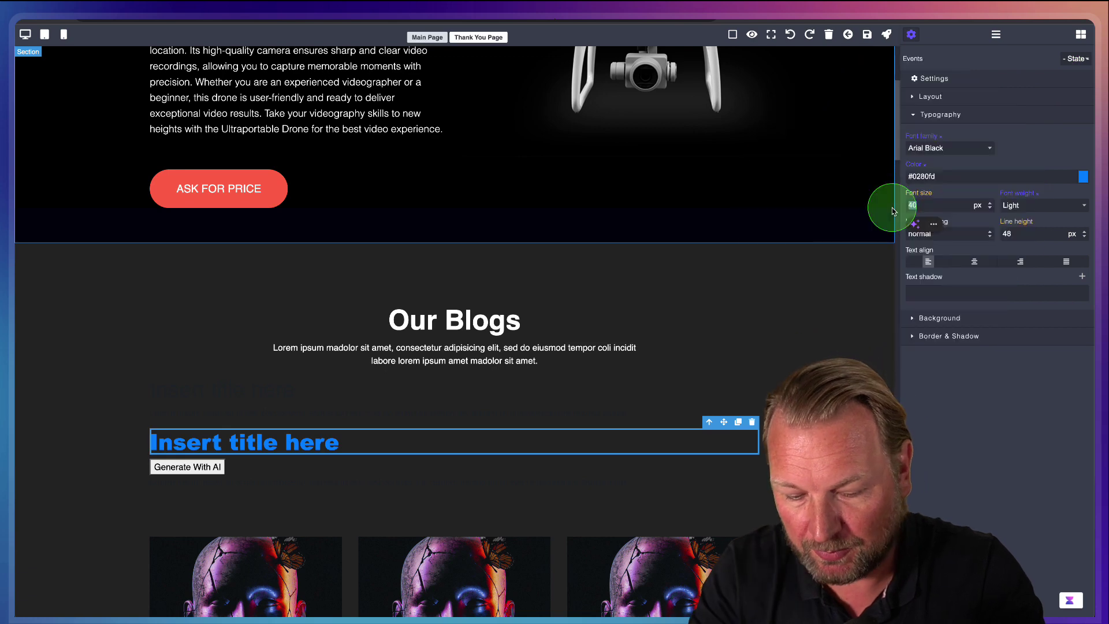
pyautogui.press('Return')
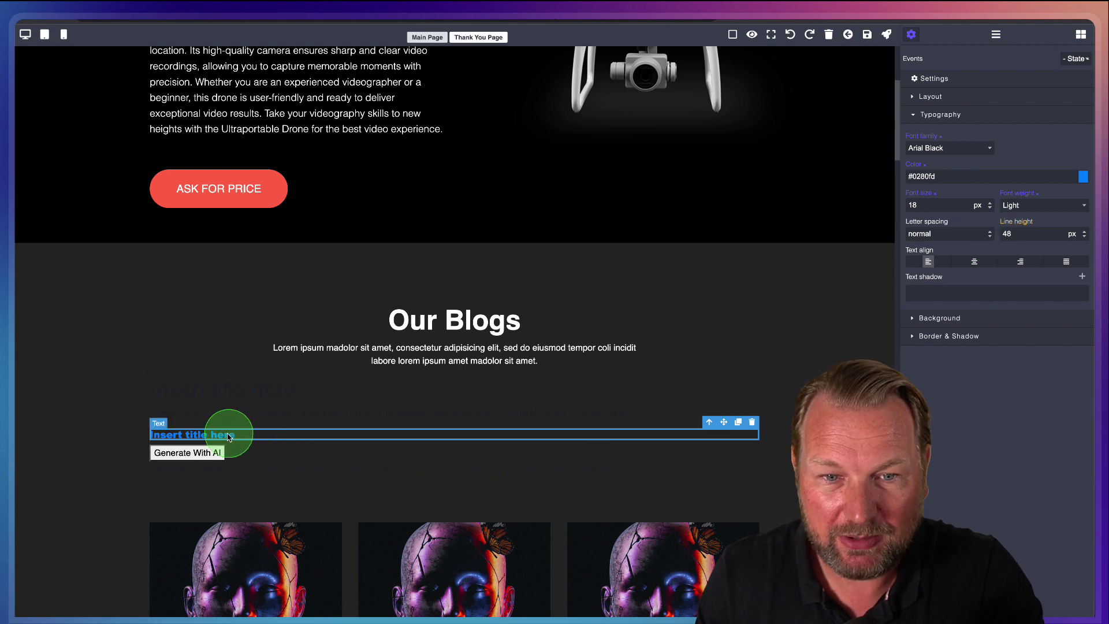
pyautogui.click(203, 453)
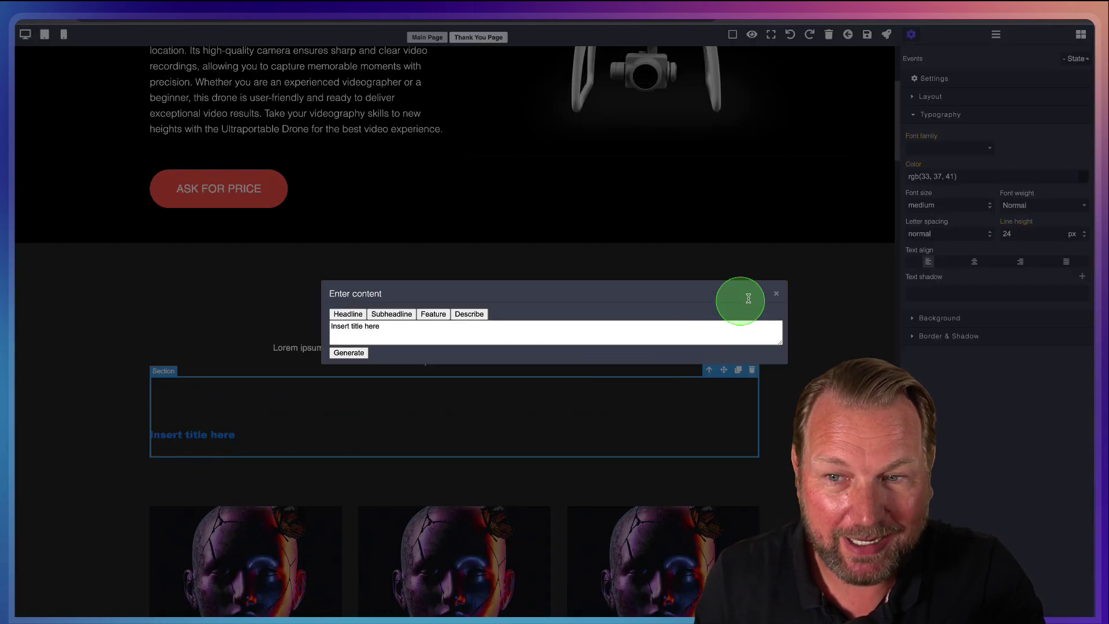
# Dismiss the AI content prompt and scroll down to the six Controller How It Works feature boxes.
pyautogui.click(778, 295)
pyautogui.scroll(-5, 675, 320)
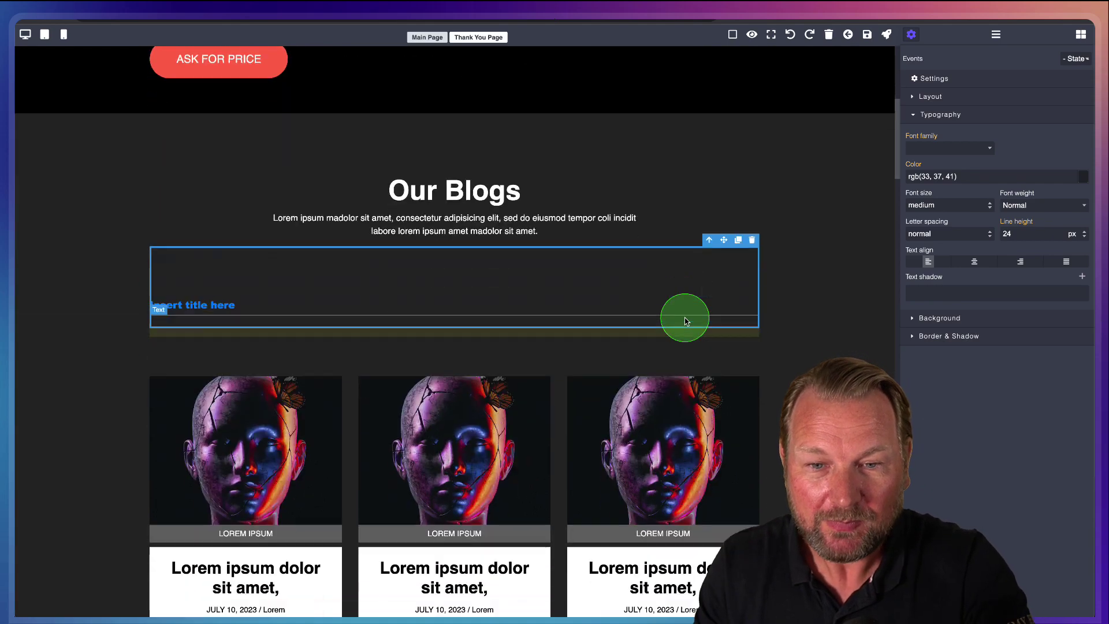
pyautogui.scroll(-15, 684, 313)
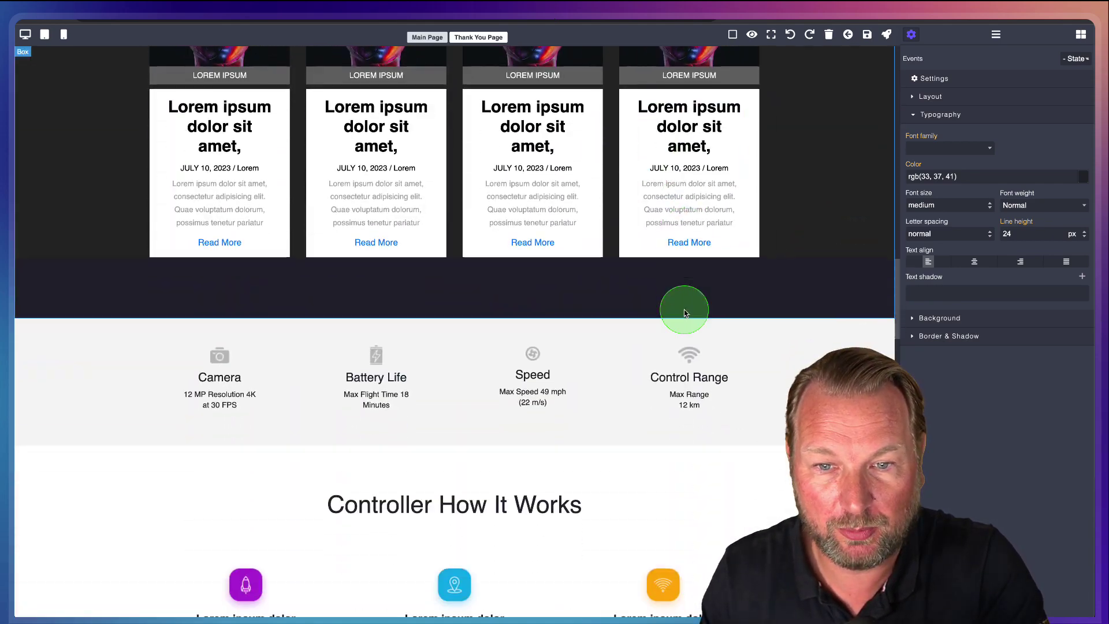
pyautogui.scroll(-3, 685, 313)
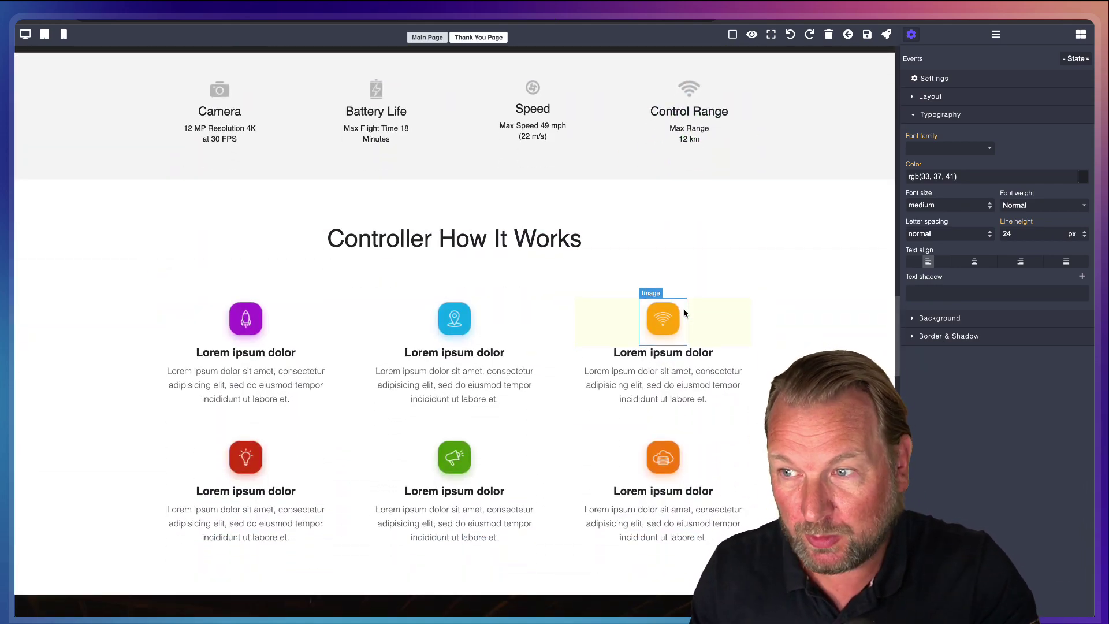
pyautogui.scroll(-3, 685, 313)
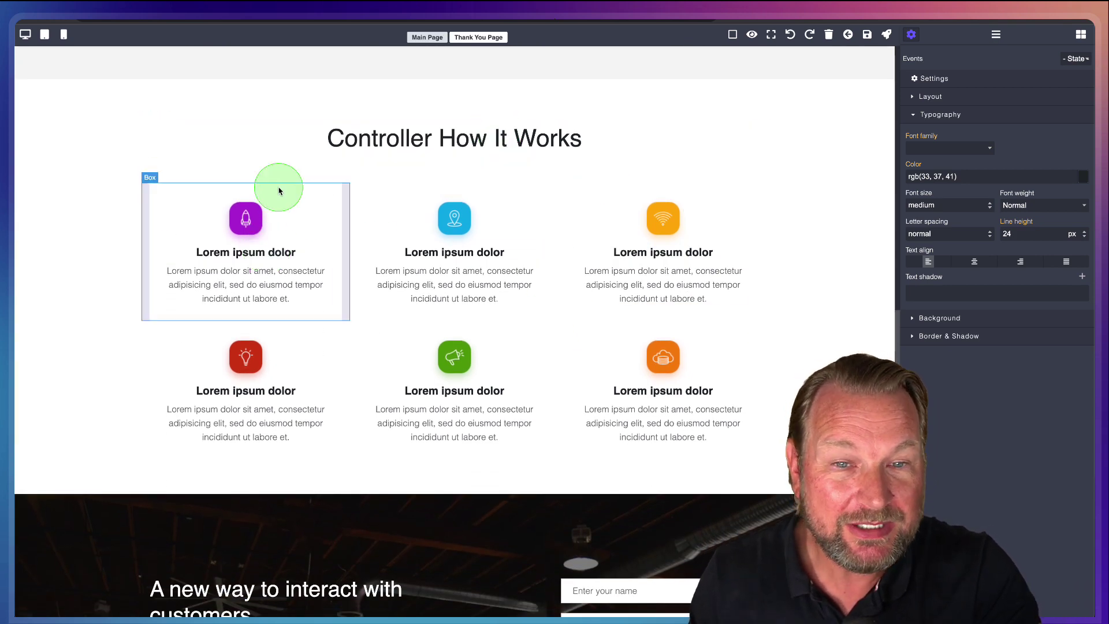
pyautogui.scroll(7, 343, 213)
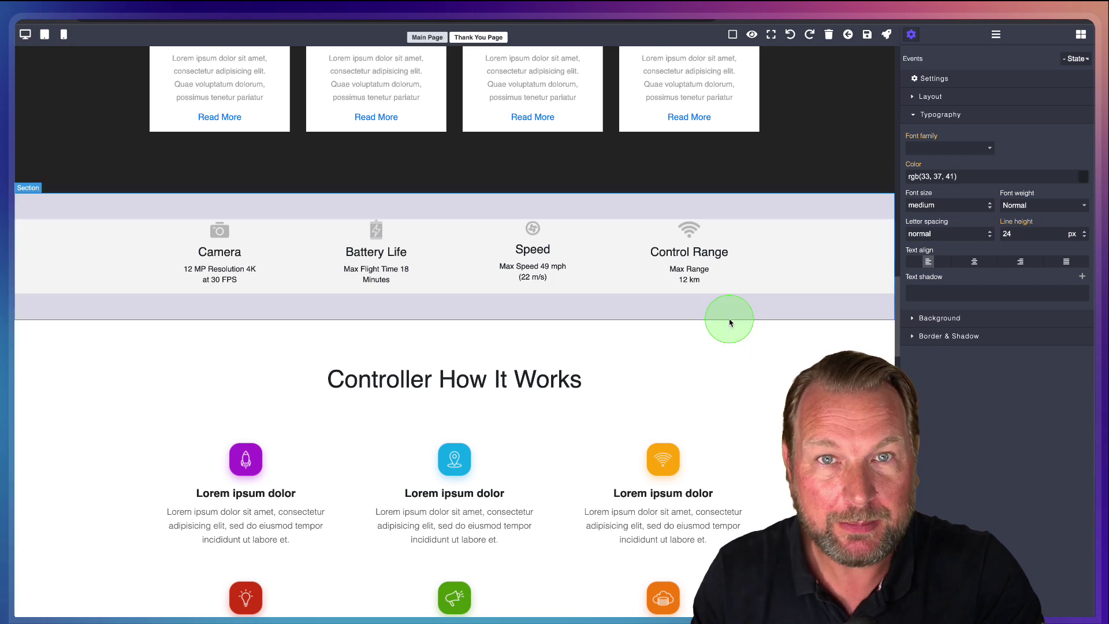
pyautogui.scroll(3, 729, 322)
pyautogui.scroll(-4, 729, 322)
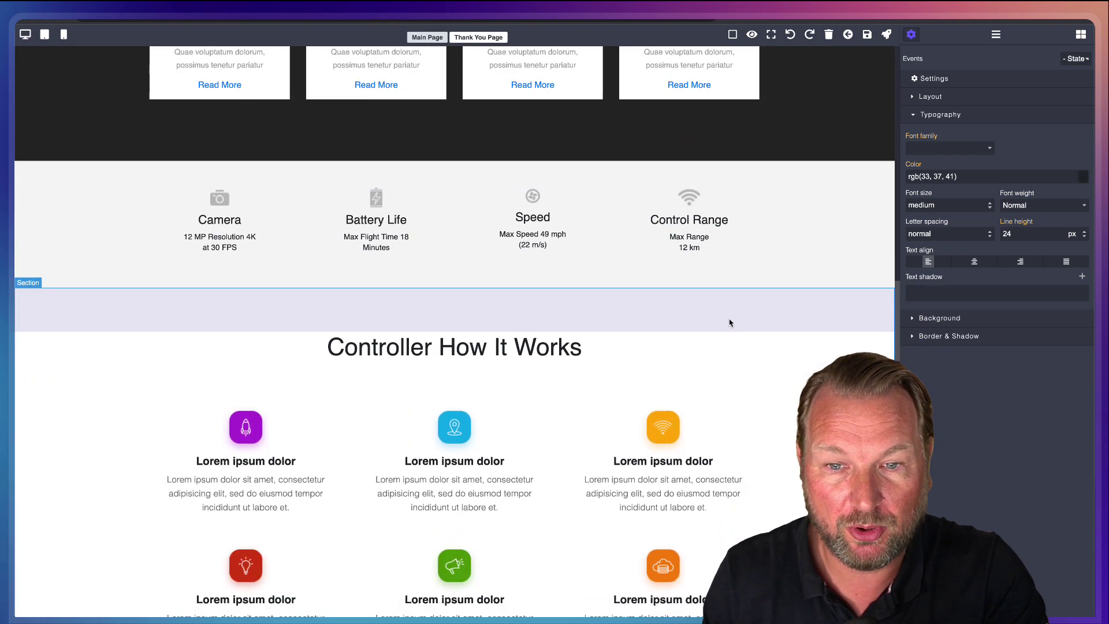
pyautogui.scroll(-5, 704, 316)
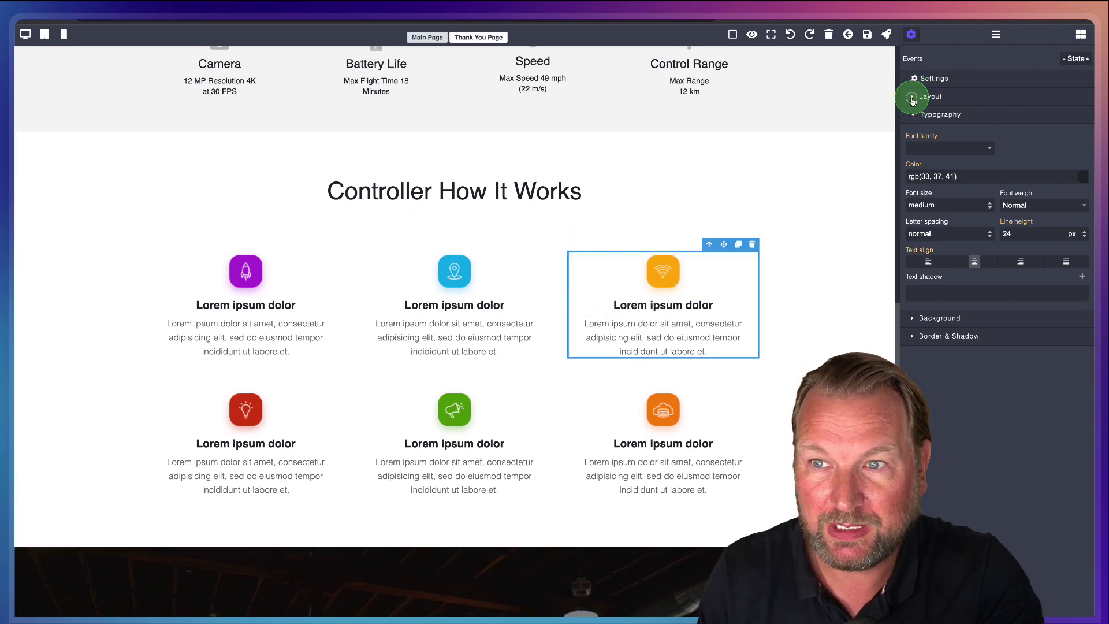
# Give the orange wifi feature card 10 px top padding, then reset it to 0 px.
pyautogui.click(912, 99)
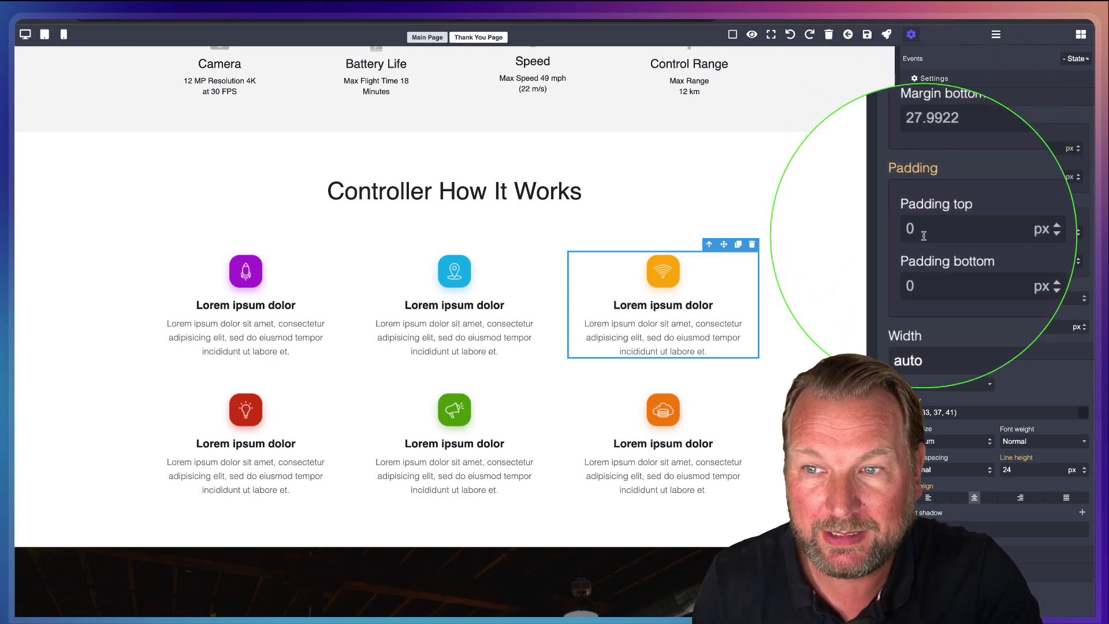
pyautogui.click(1019, 232)
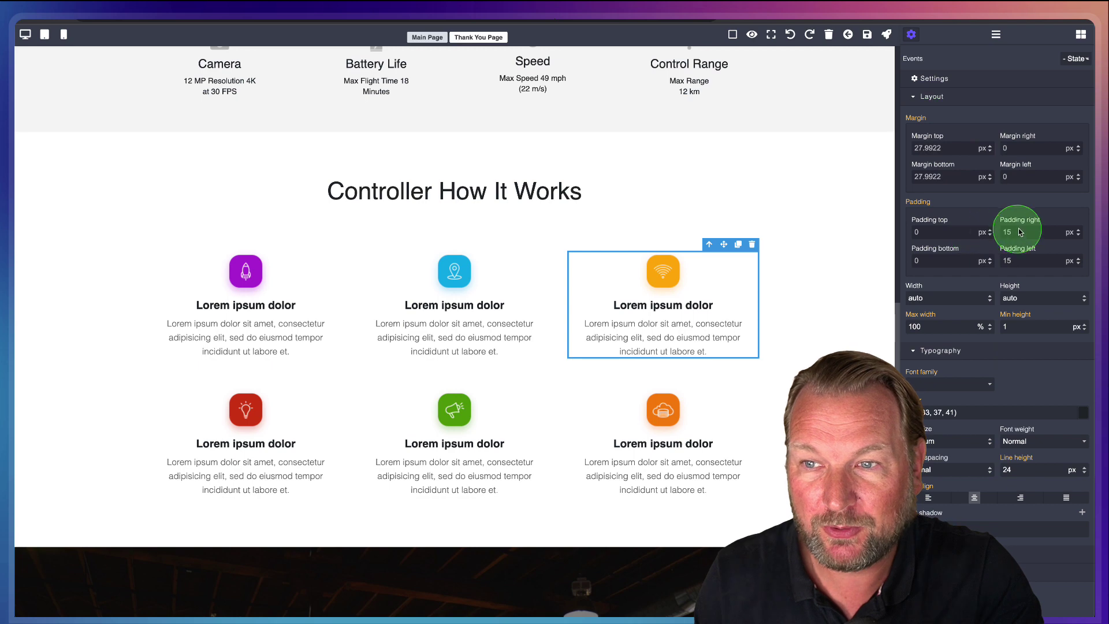
pyautogui.click(989, 230)
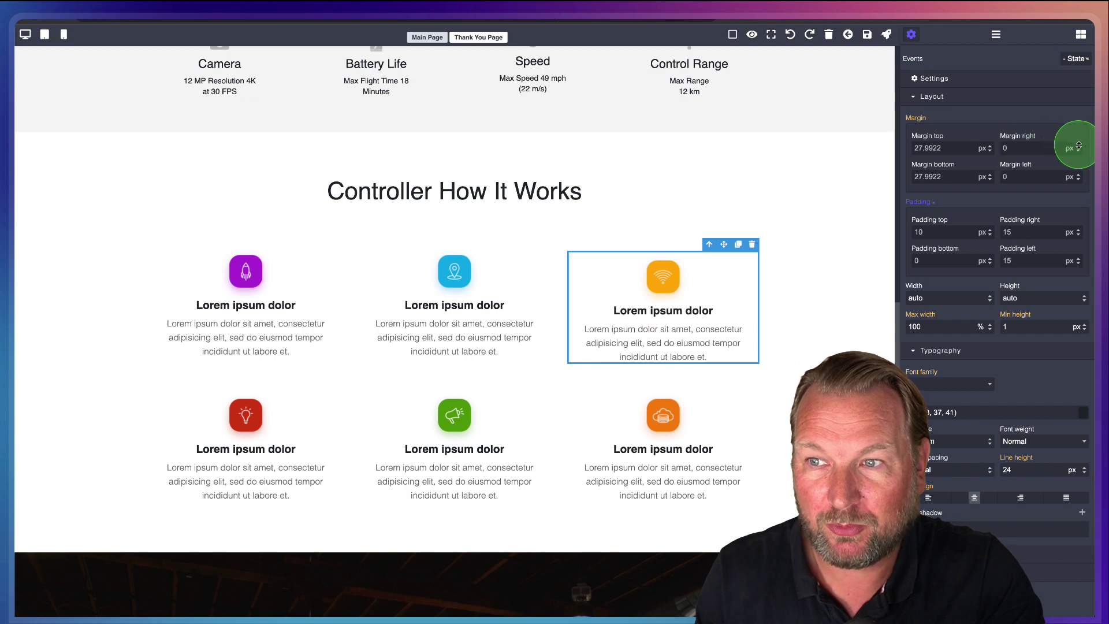
pyautogui.click(616, 264)
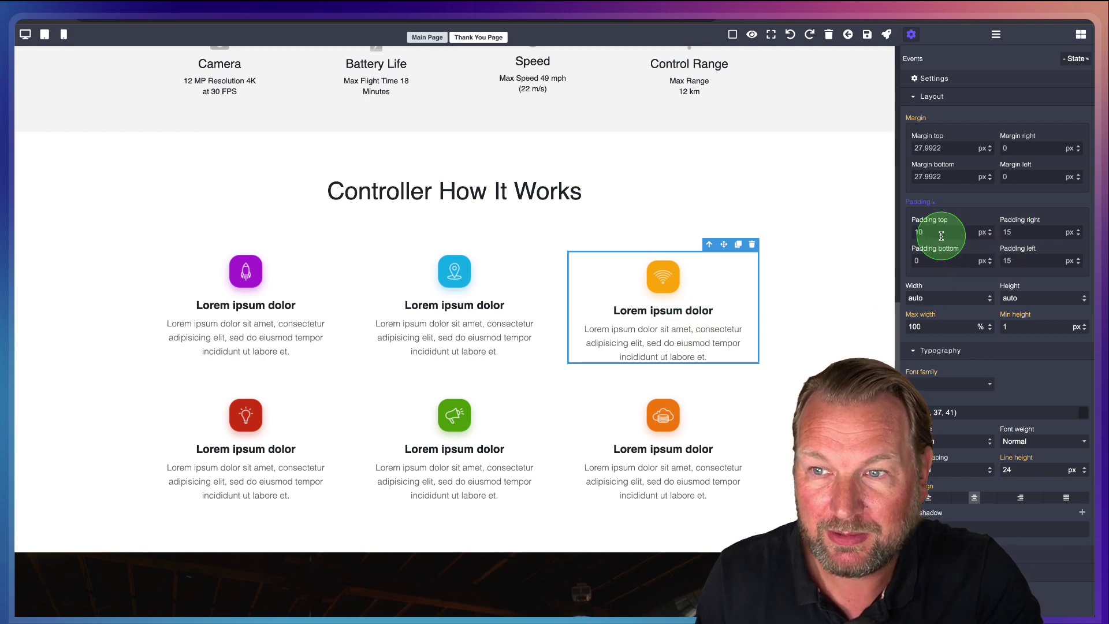
pyautogui.click(747, 290)
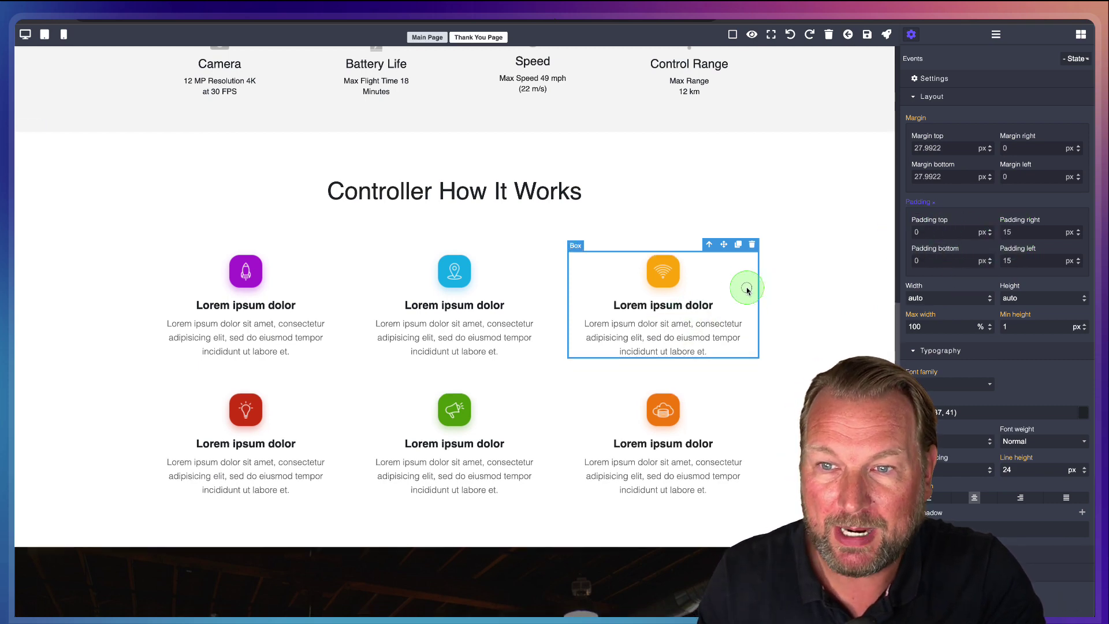
pyautogui.scroll(3, 722, 281)
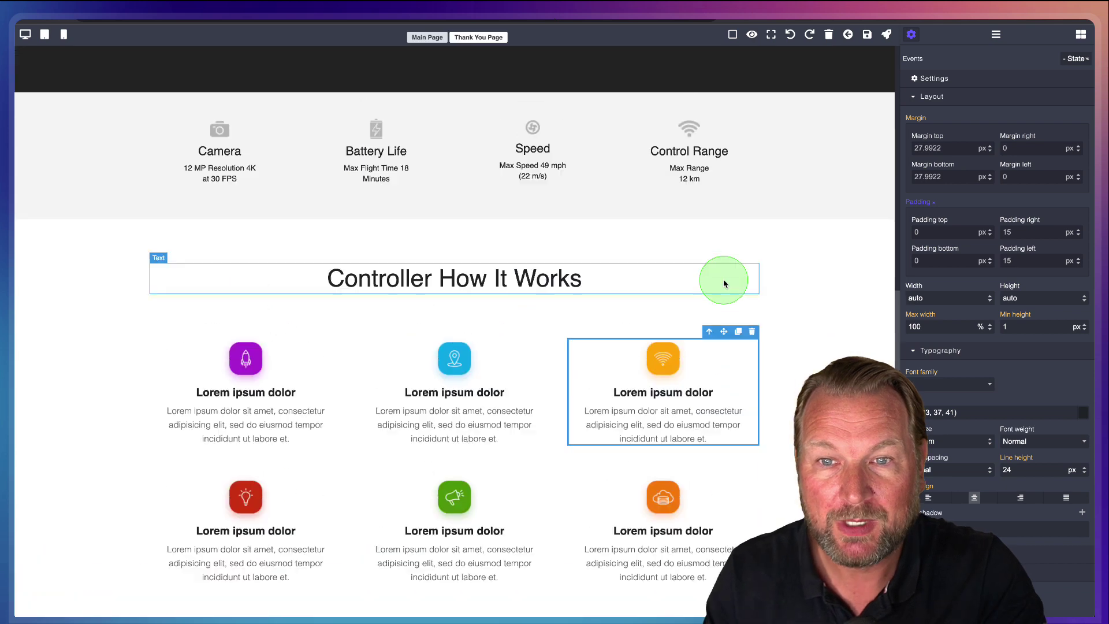
pyautogui.scroll(-4, 735, 304)
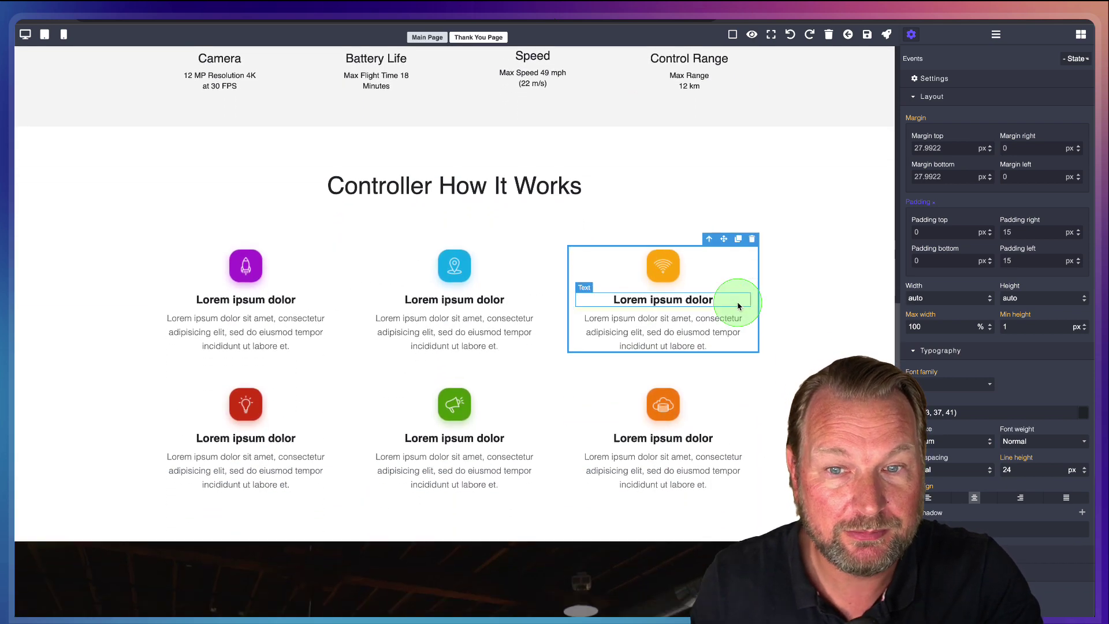
pyautogui.scroll(-2, 738, 306)
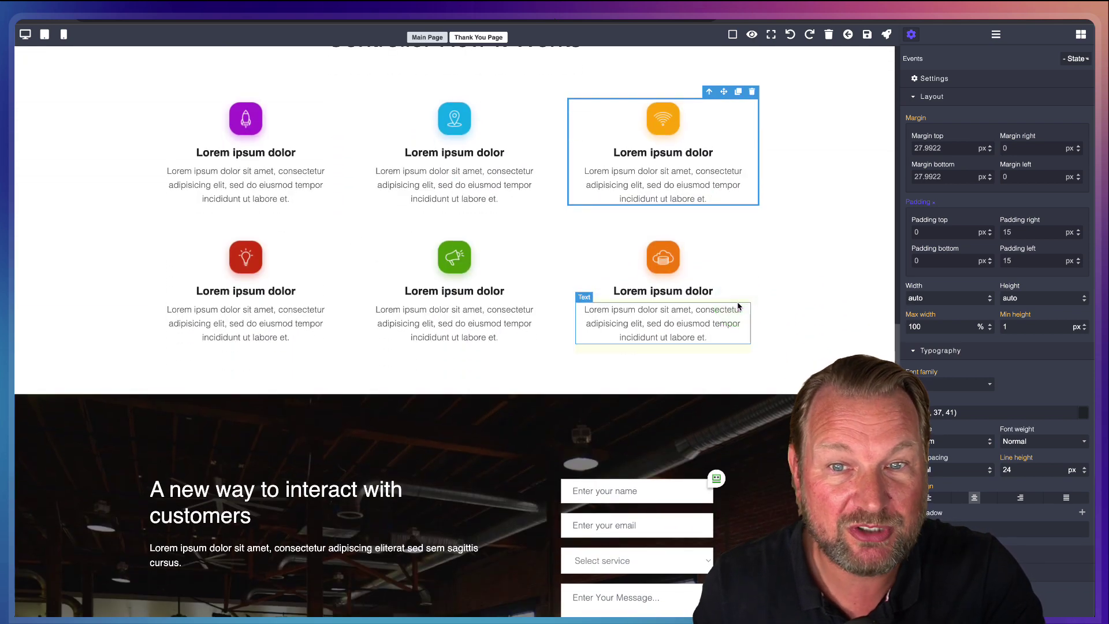
pyautogui.scroll(-1, 738, 306)
# Place the dark two-button Call to action 11 block below Controller How It Works.
pyautogui.click(1081, 34)
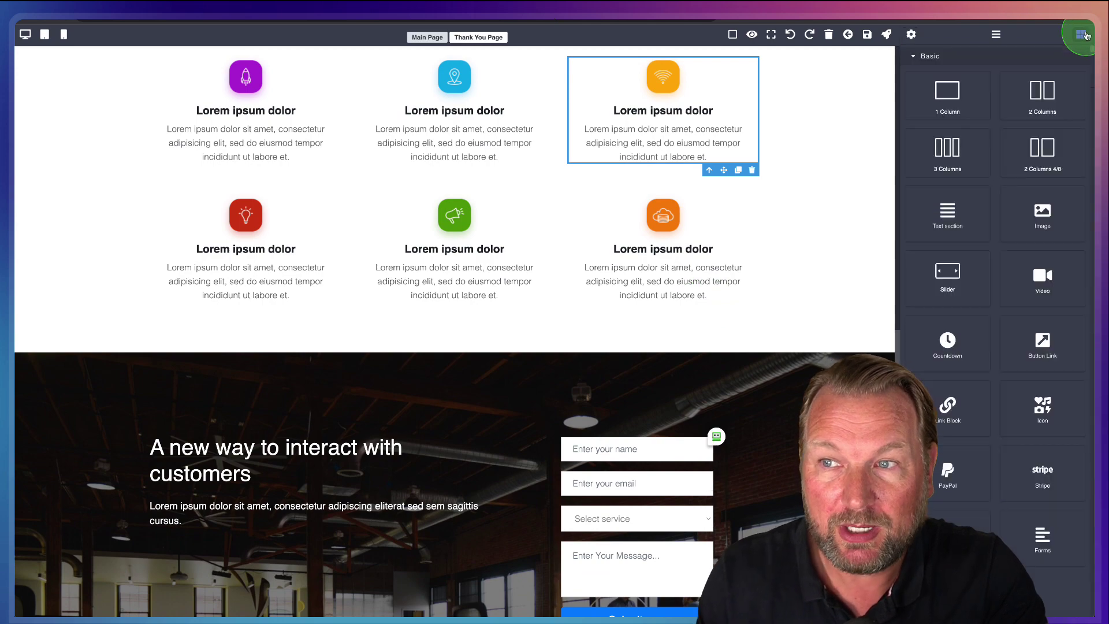
pyautogui.scroll(-3, 986, 401)
pyautogui.scroll(-15, 986, 401)
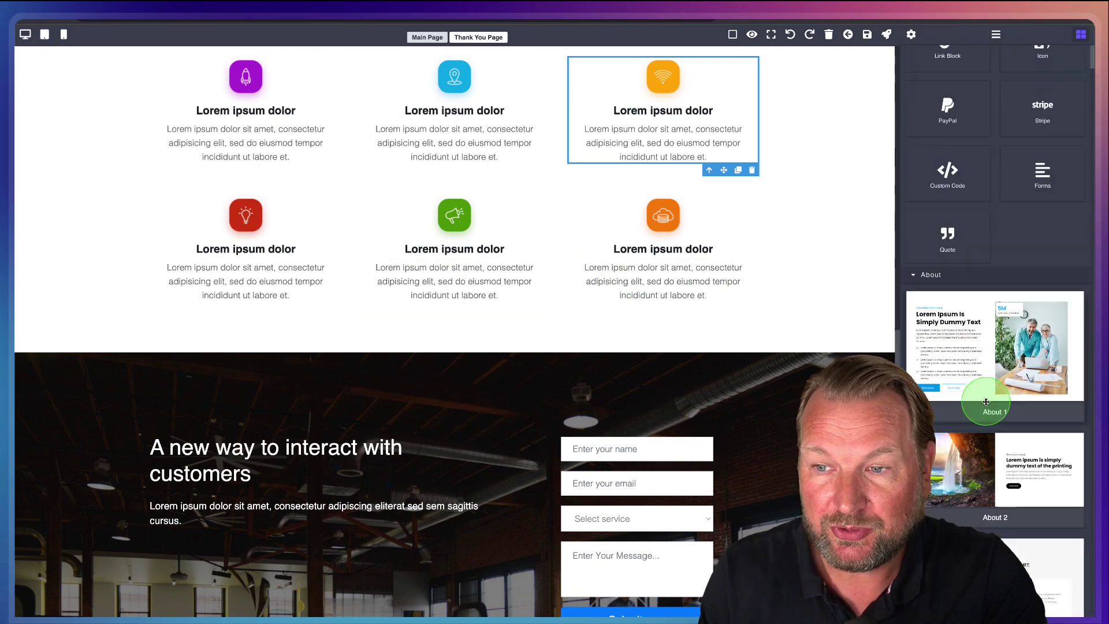
pyautogui.scroll(-5, 986, 401)
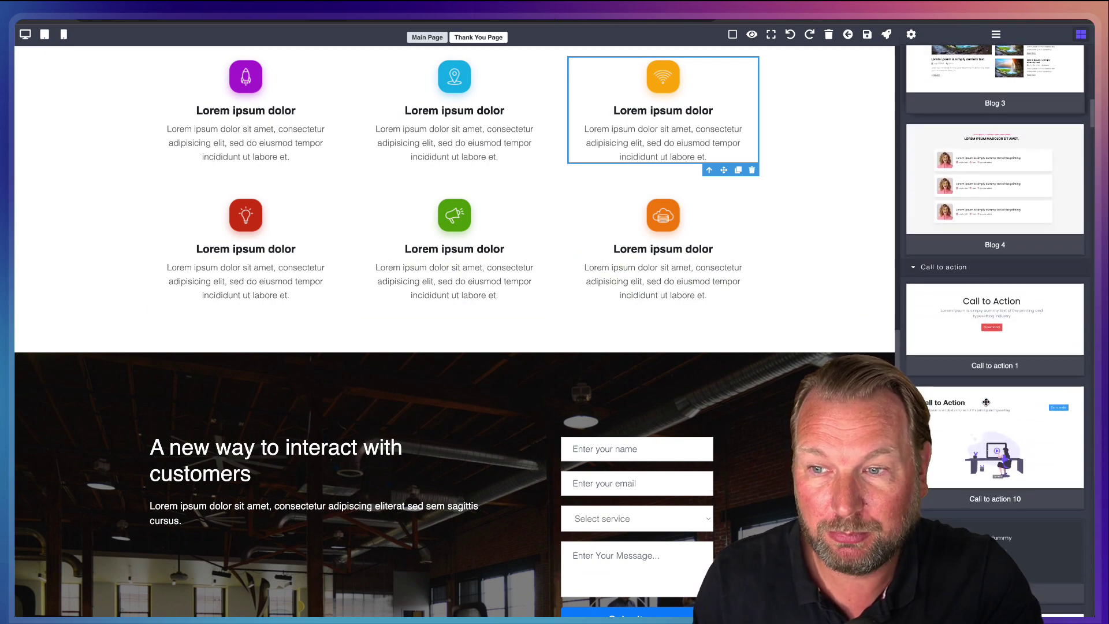
pyautogui.scroll(-4, 979, 377)
pyautogui.moveTo(985, 408); pyautogui.dragTo(486, 348)
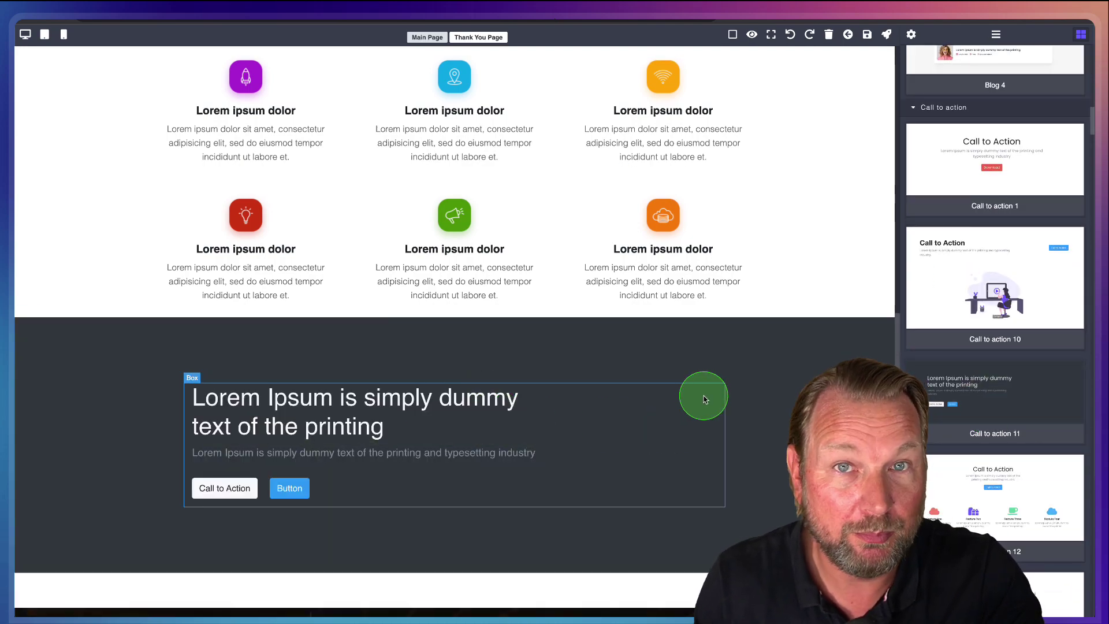
pyautogui.scroll(10, 703, 398)
pyautogui.scroll(7, 702, 402)
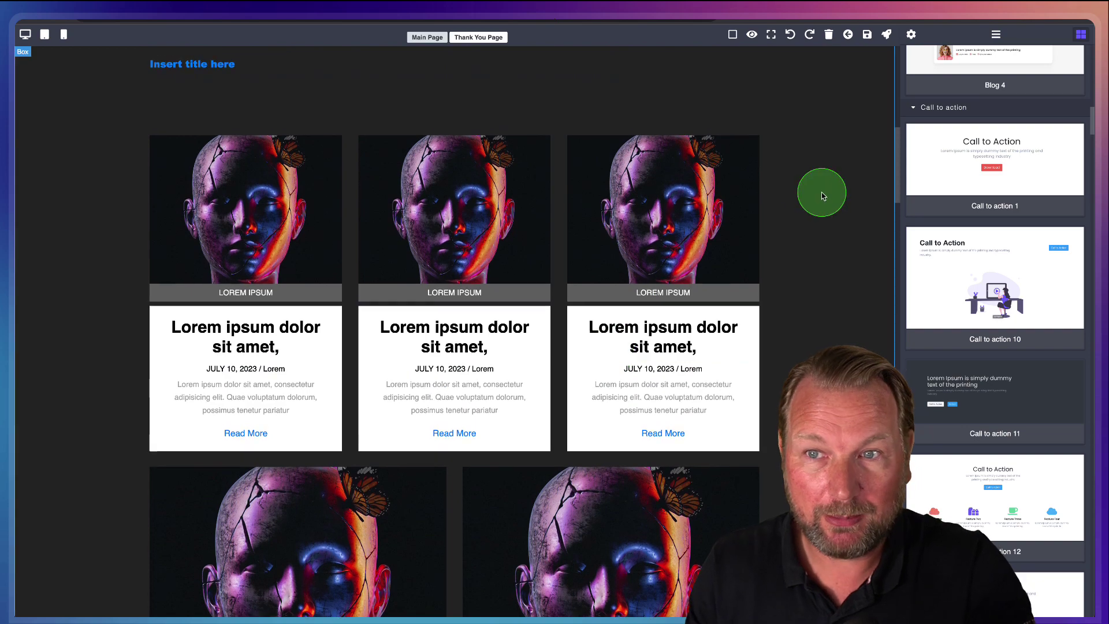
# Preview the Drone page full-width, then go back to editing in the mobile layout.
pyautogui.click(752, 35)
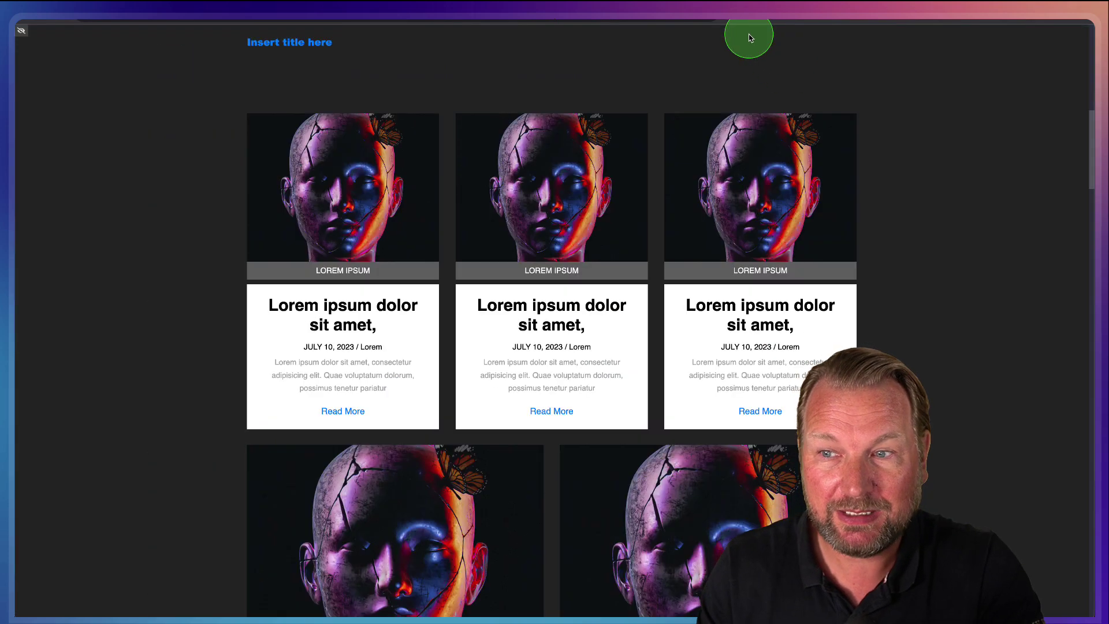
pyautogui.scroll(-20, 848, 259)
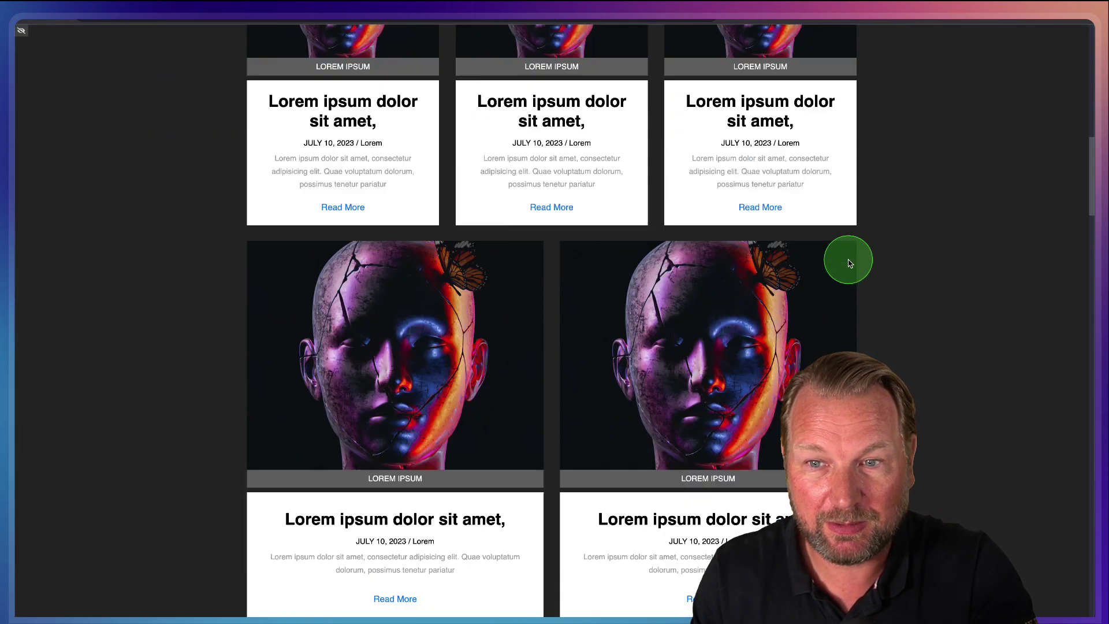
pyautogui.scroll(5, 847, 259)
pyautogui.scroll(15, 849, 263)
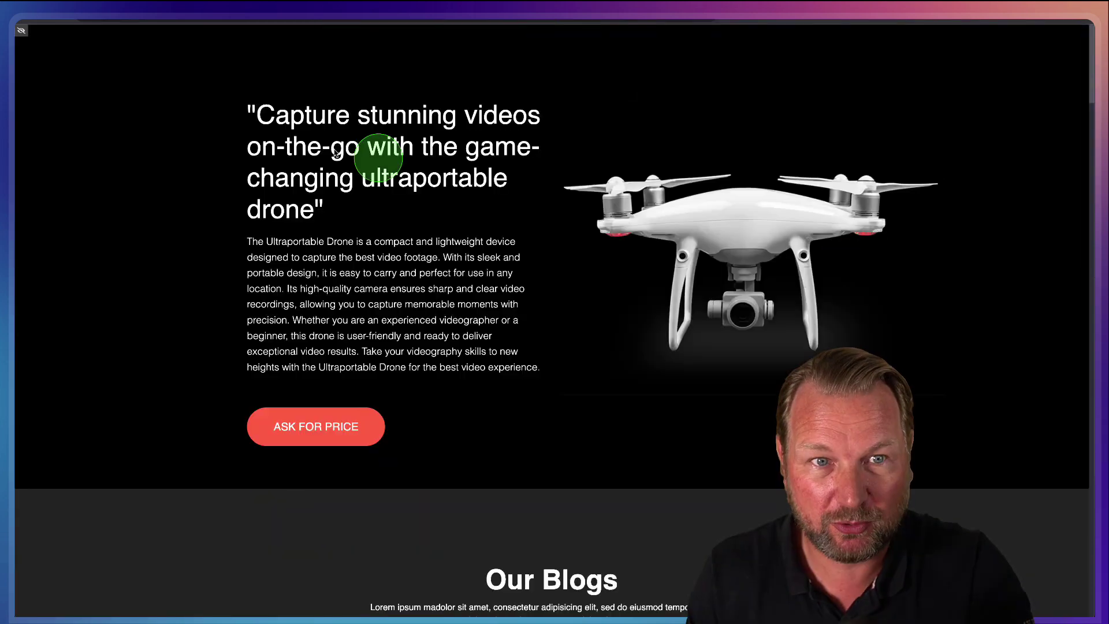
pyautogui.click(22, 35)
pyautogui.click(531, 235)
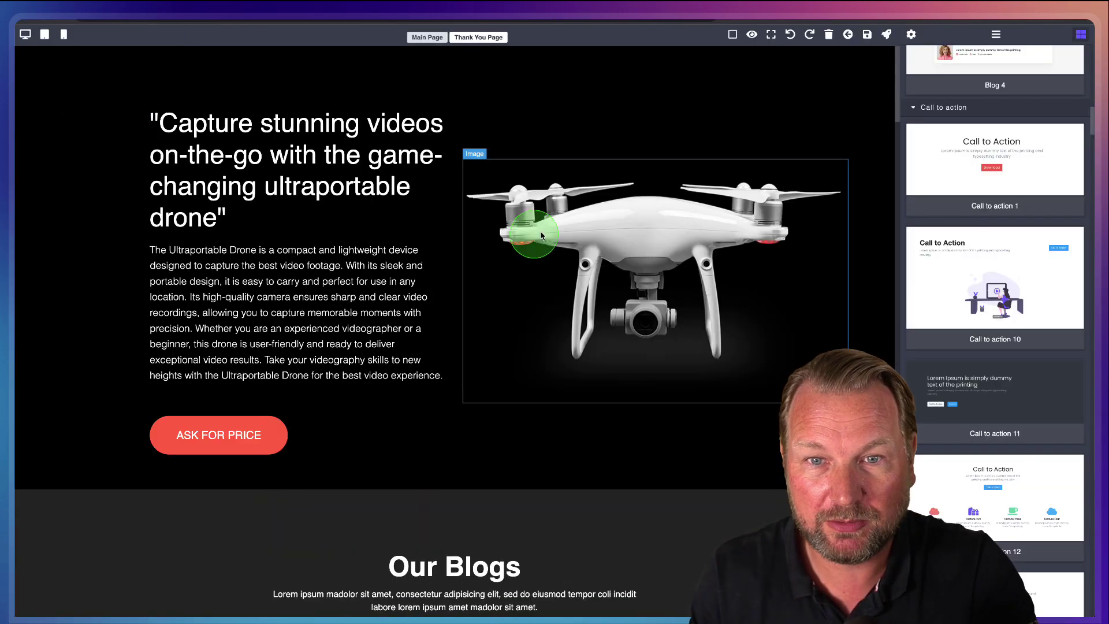
pyautogui.click(50, 41)
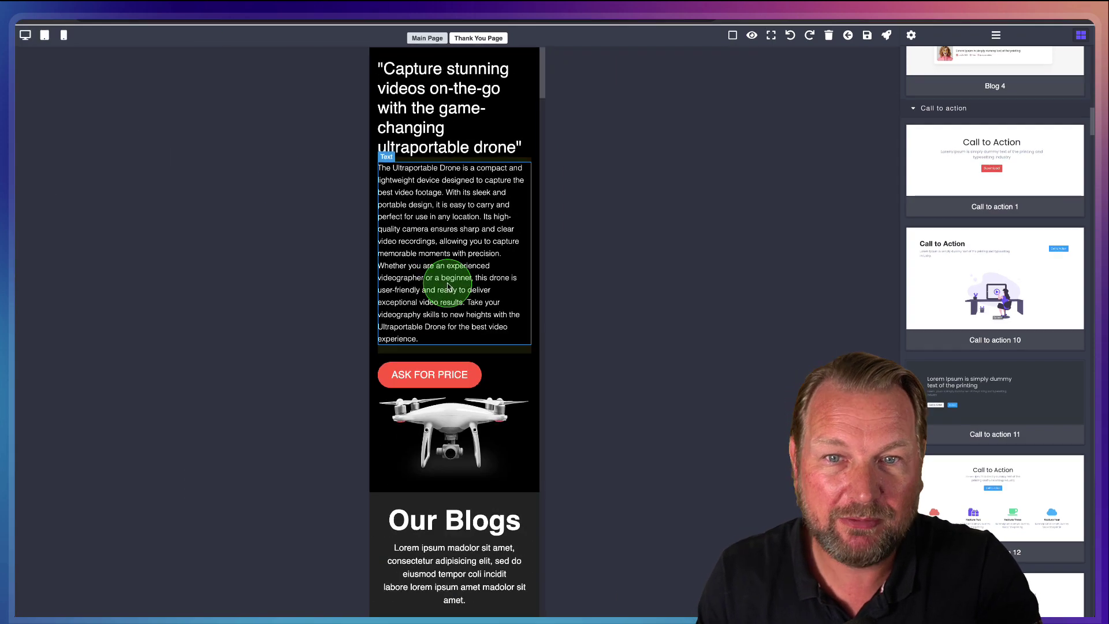
# Make the Our Blogs title and its paragraph white so they become visible.
pyautogui.click(477, 140)
pyautogui.scroll(-7, 465, 141)
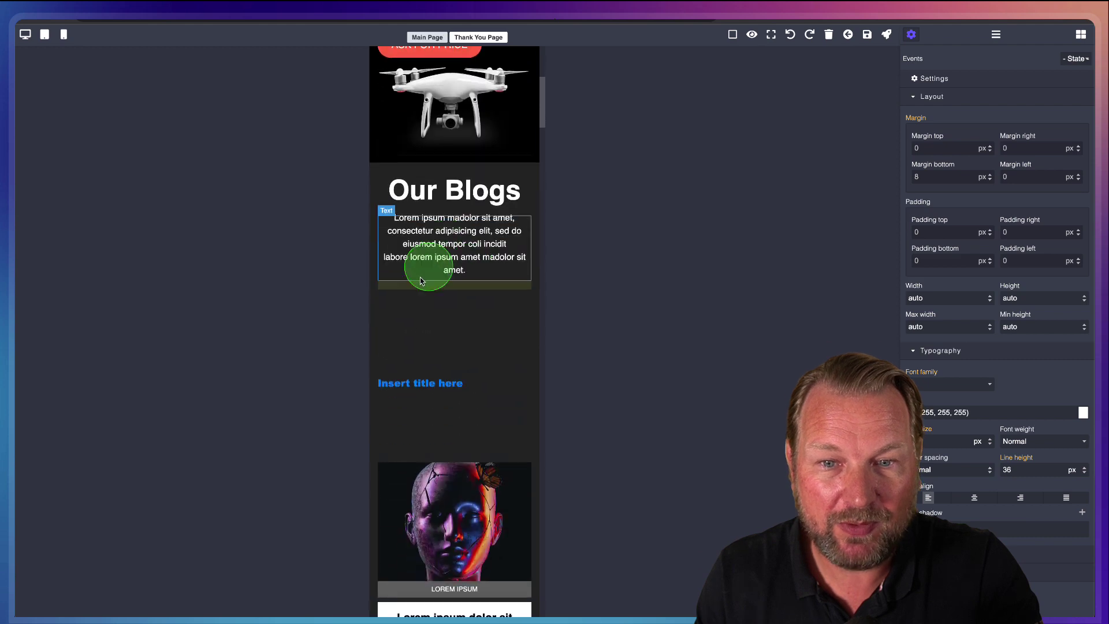
pyautogui.click(431, 272)
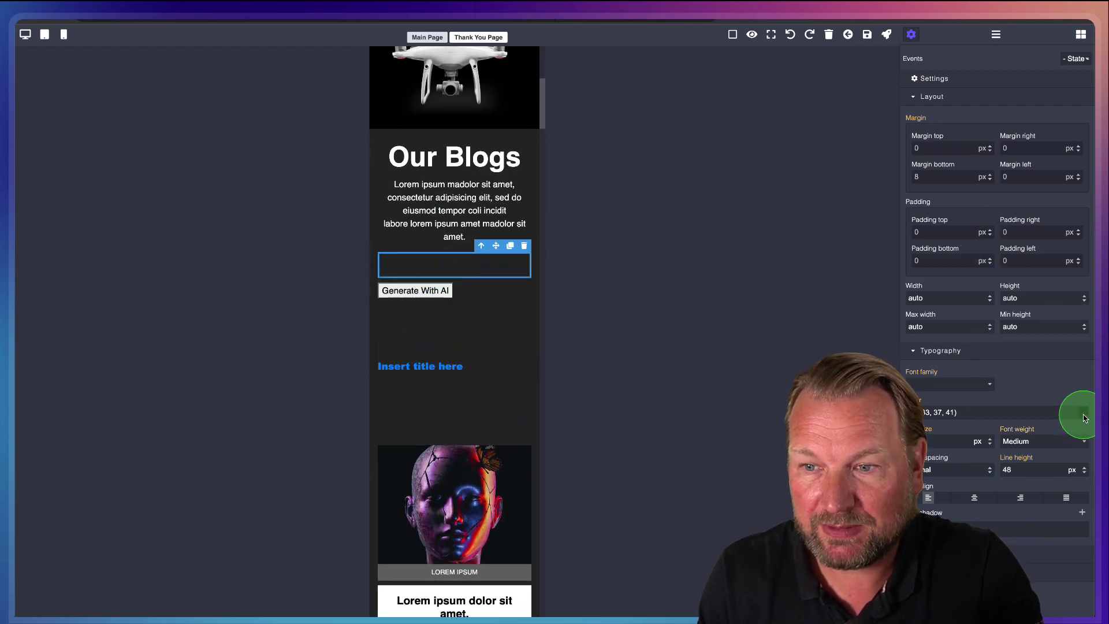
pyautogui.click(1085, 418)
pyautogui.click(999, 450)
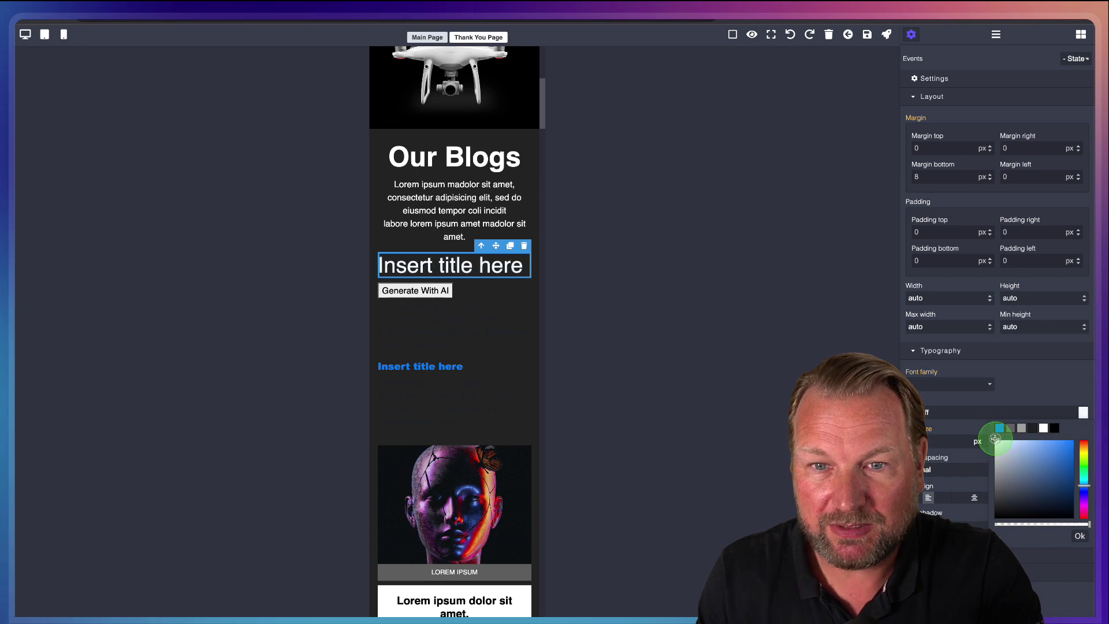
pyautogui.click(484, 298)
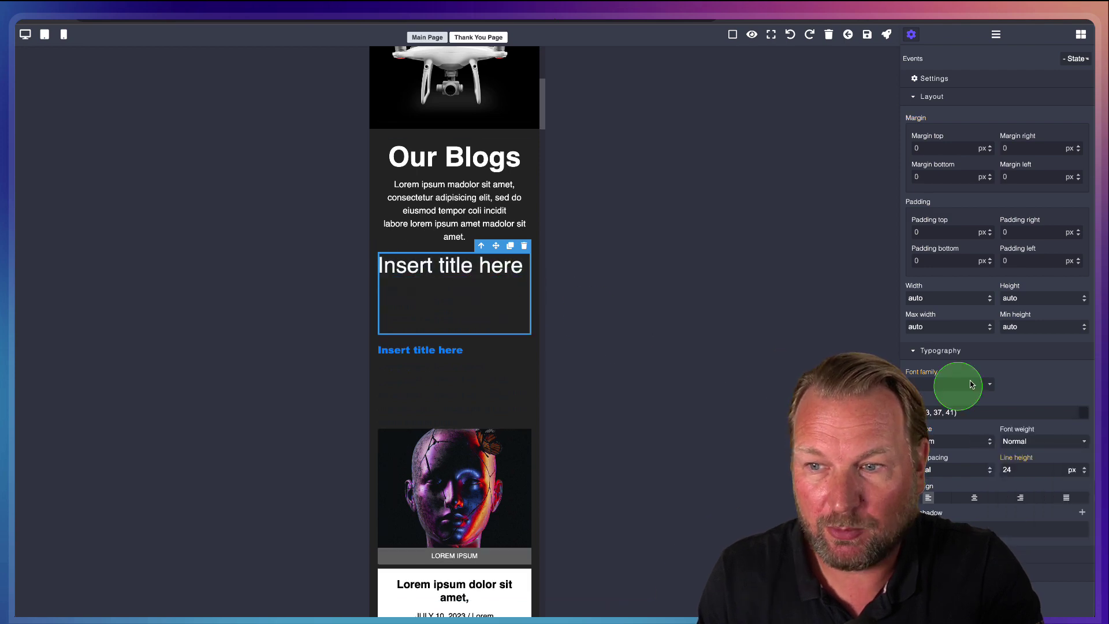
pyautogui.click(1083, 419)
pyautogui.click(991, 435)
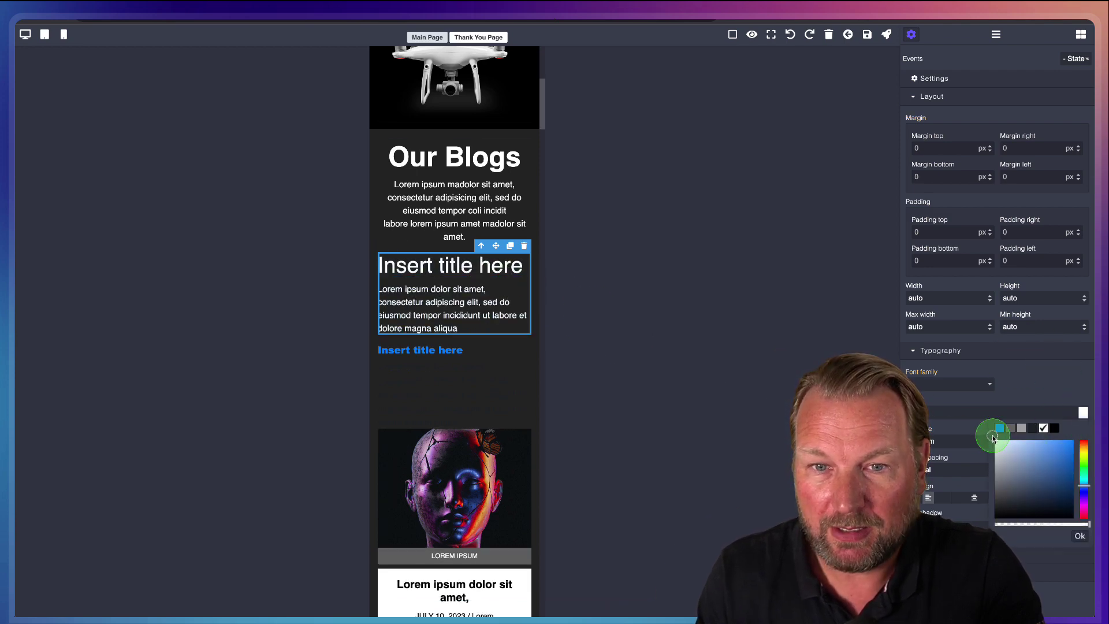
pyautogui.click(462, 298)
# Set the Our Blogs title's font size to 8 and return to desktop view.
pyautogui.click(459, 267)
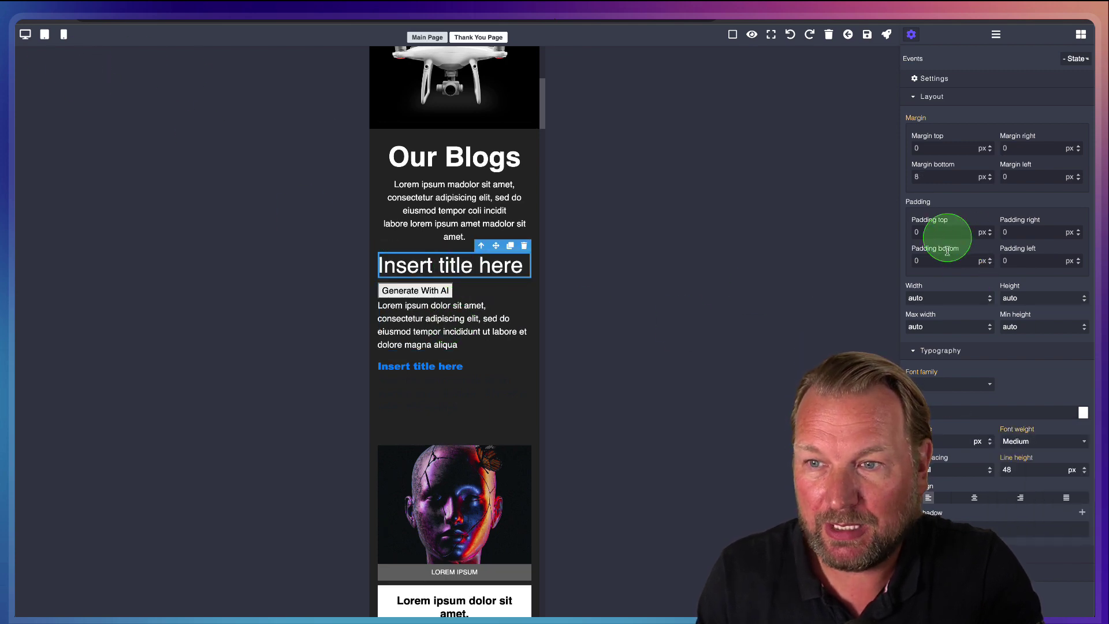
pyautogui.doubleClick(904, 441)
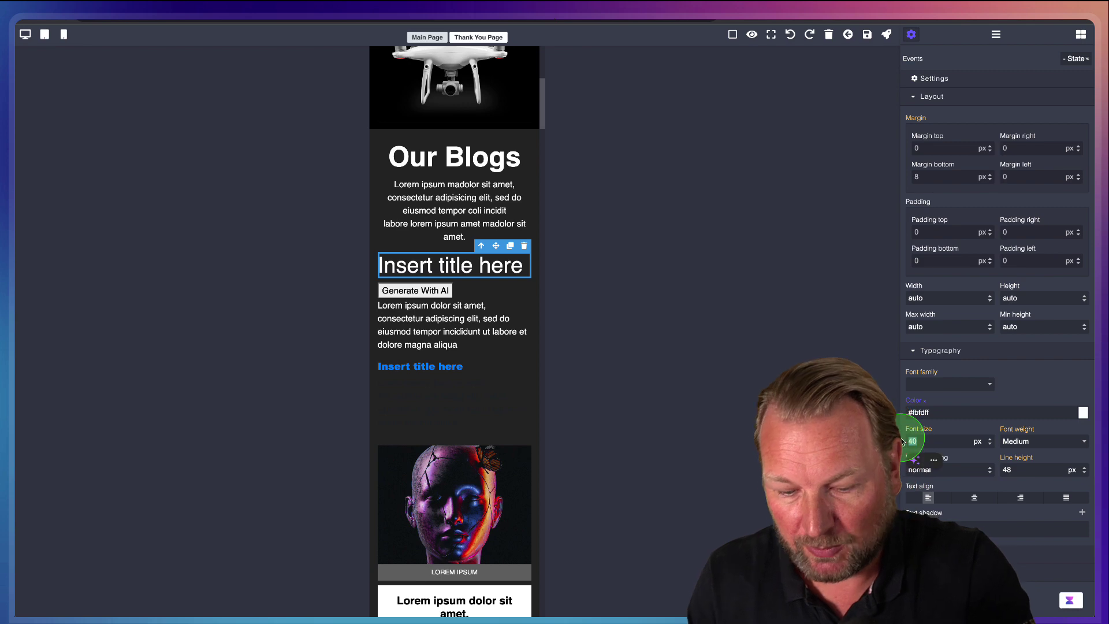
pyautogui.write('8')
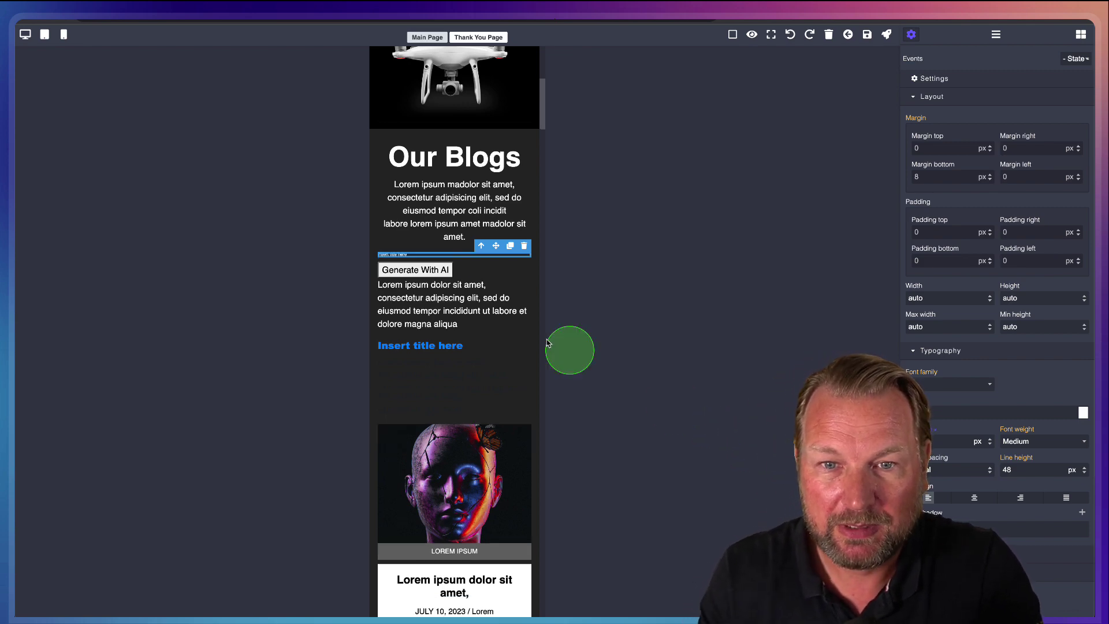
pyautogui.click(449, 292)
pyautogui.click(408, 258)
pyautogui.click(62, 37)
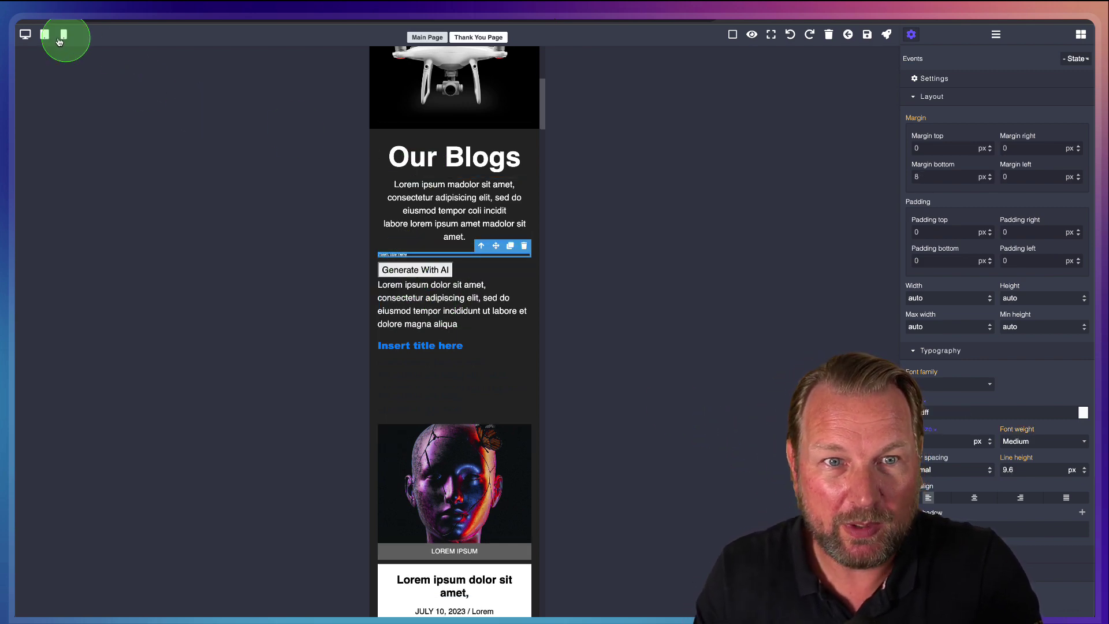
pyautogui.click(25, 37)
# Select the title in the desktop layout and scroll through the page canvas.
pyautogui.click(317, 354)
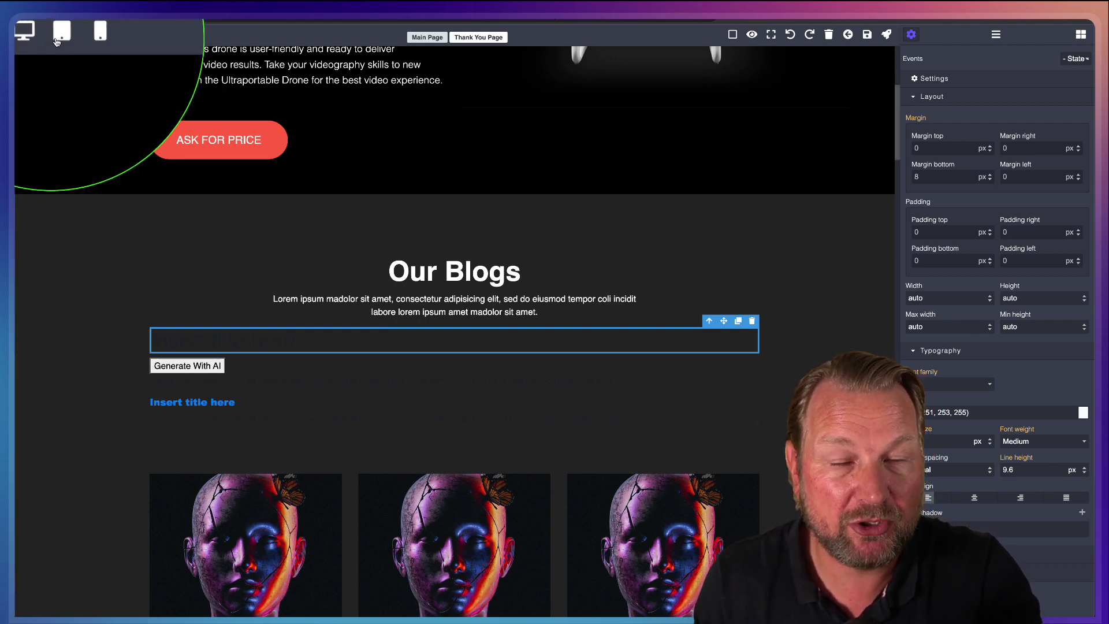
pyautogui.scroll(5, 517, 261)
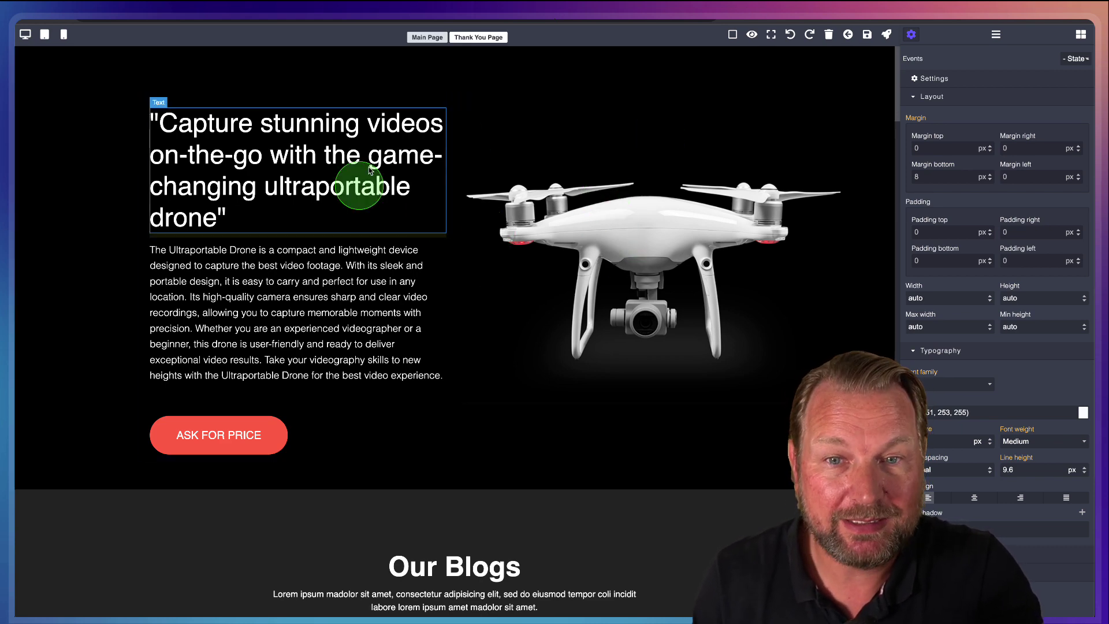
pyautogui.scroll(-8, 501, 228)
pyautogui.scroll(-5, 503, 230)
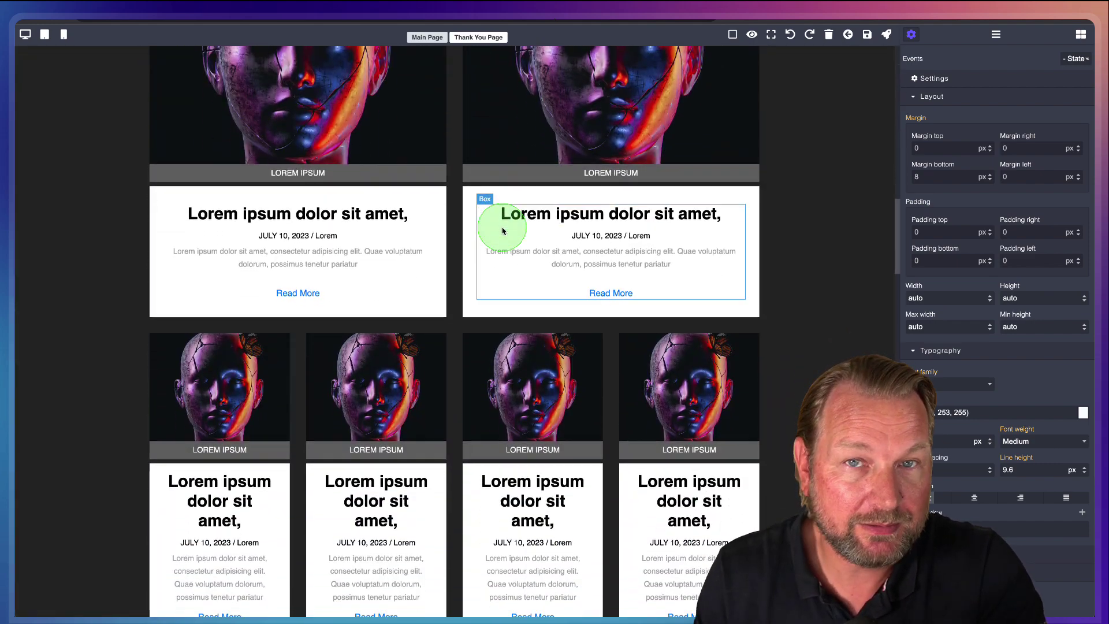
pyautogui.scroll(15, 502, 230)
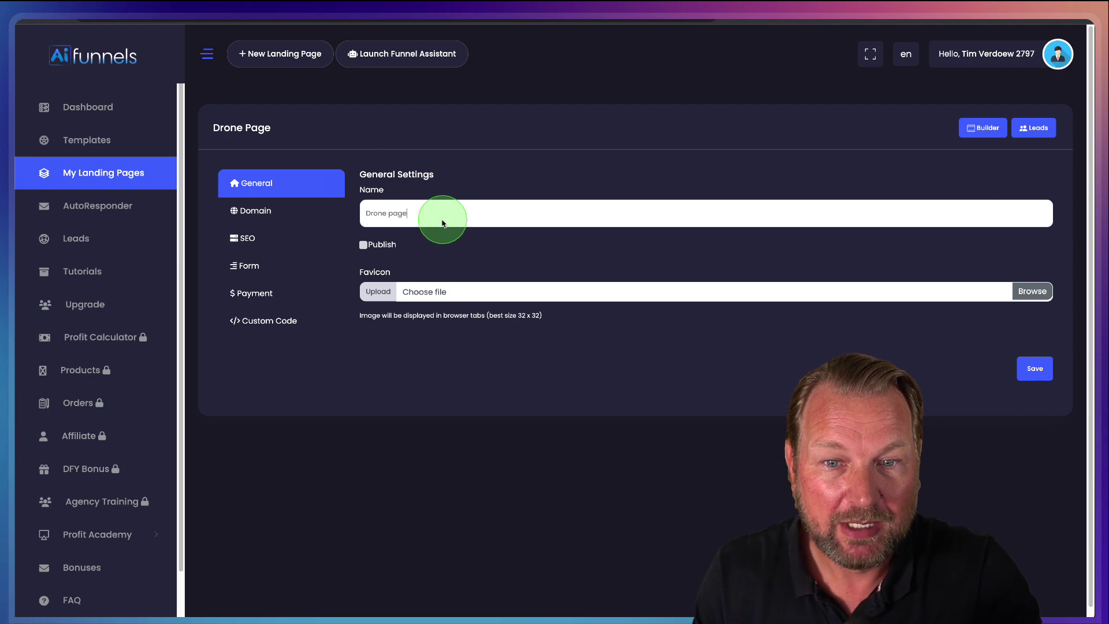
# Mark the Drone Page published and save its Sub domain as drones123.aifunnels.in.
pyautogui.click(367, 250)
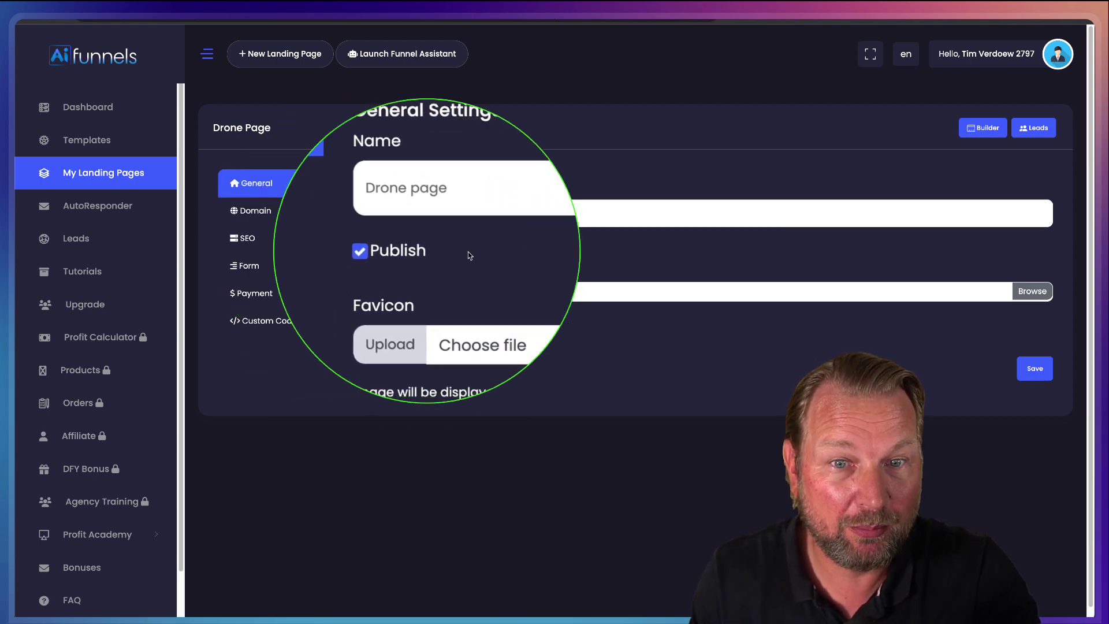
pyautogui.click(242, 210)
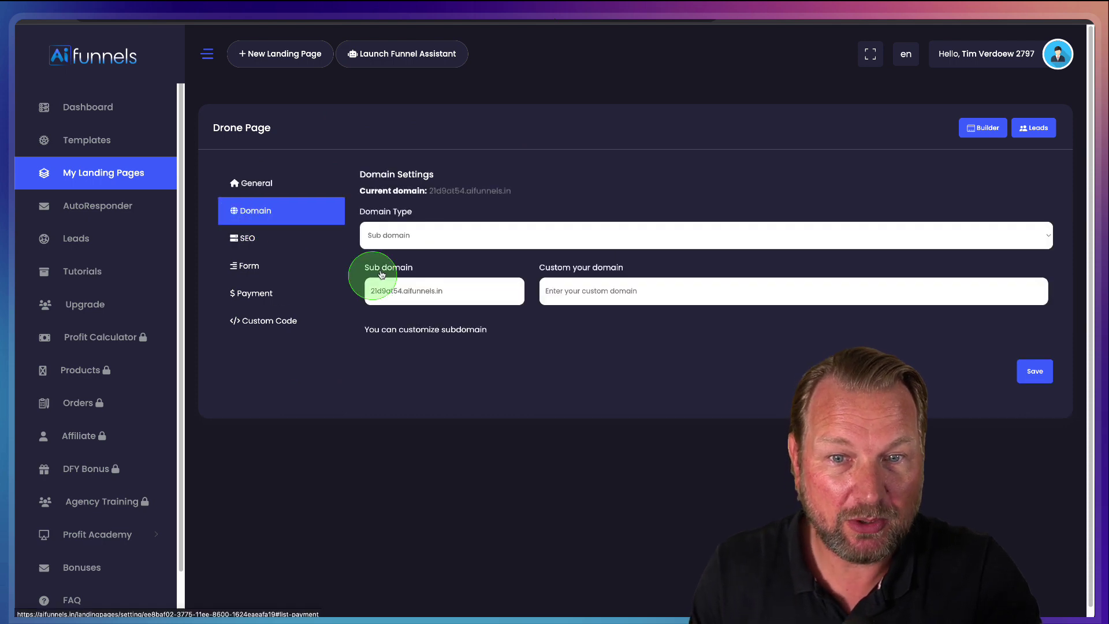
pyautogui.click(381, 235)
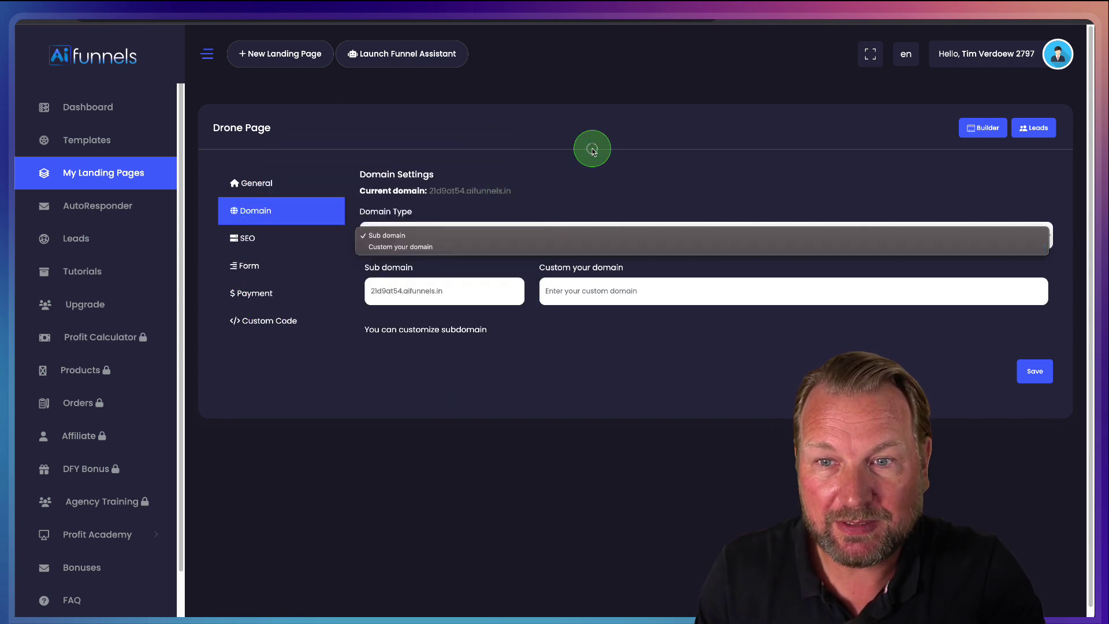
pyautogui.click(590, 146)
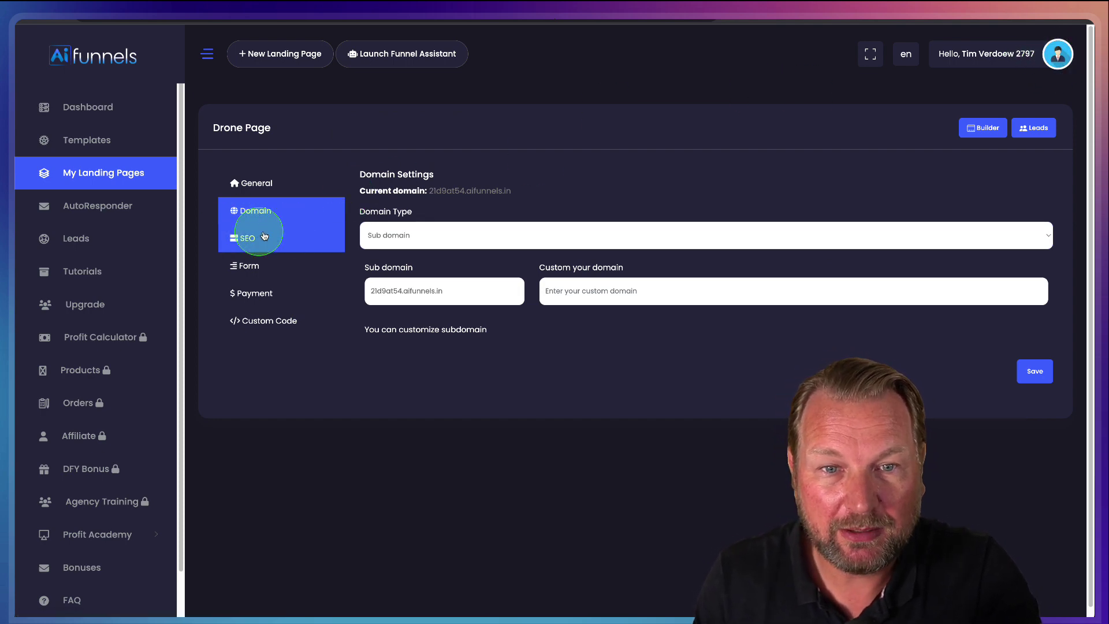
pyautogui.click(450, 236)
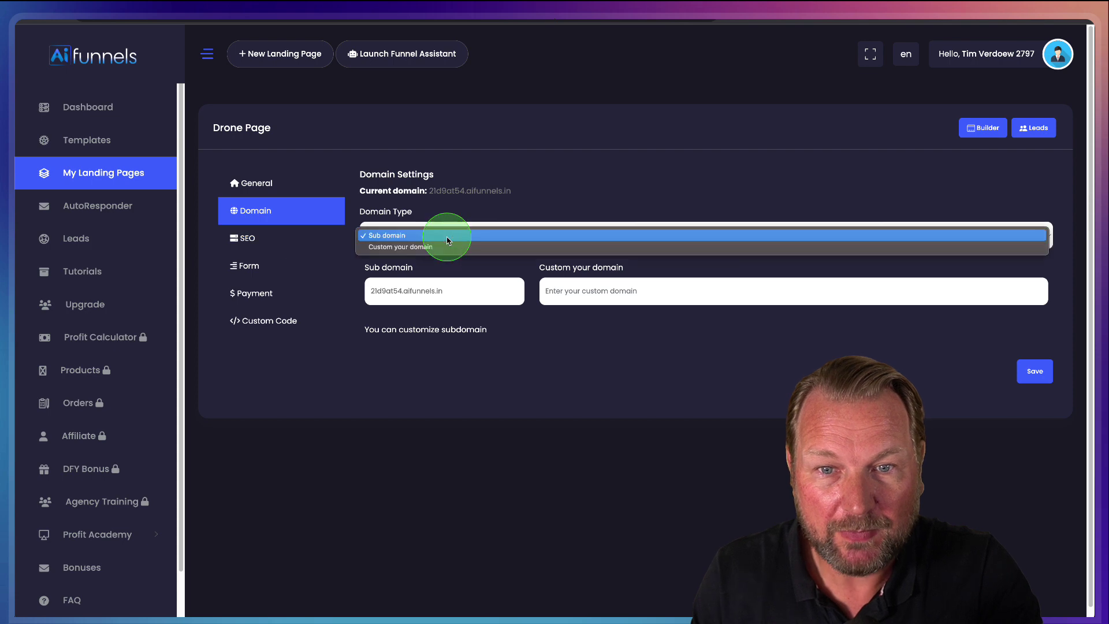
pyautogui.click(470, 191)
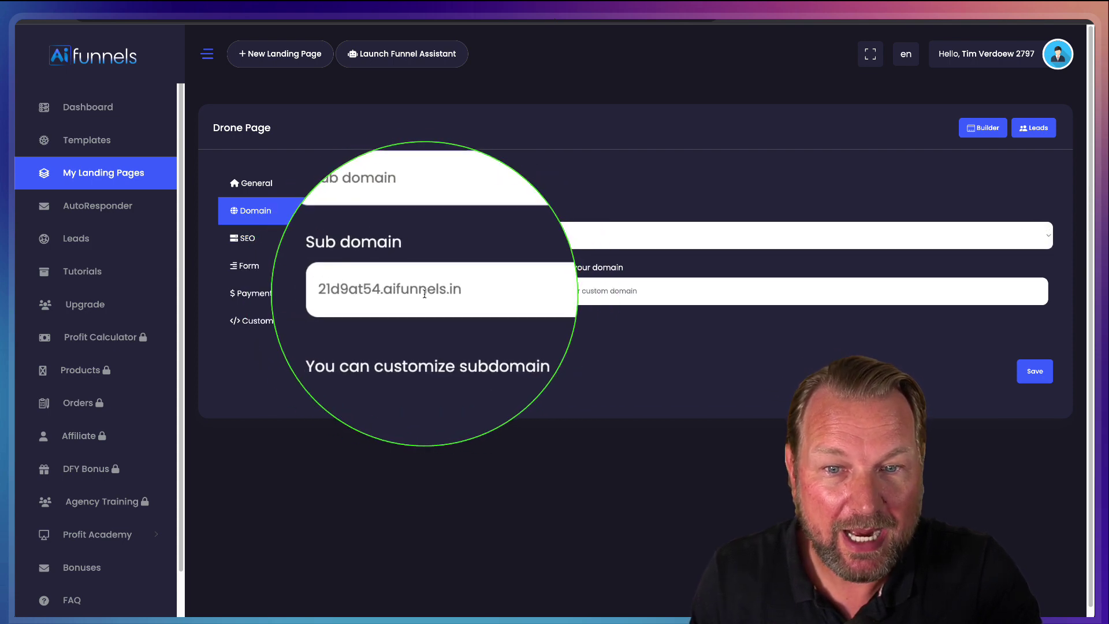
pyautogui.doubleClick(379, 294)
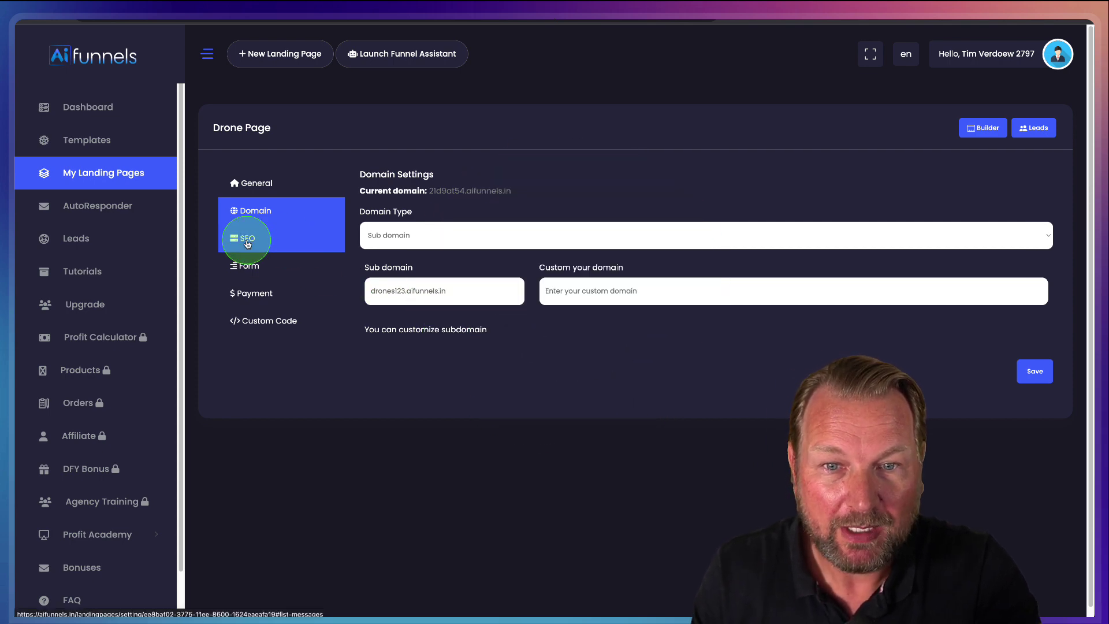
pyautogui.click(1027, 371)
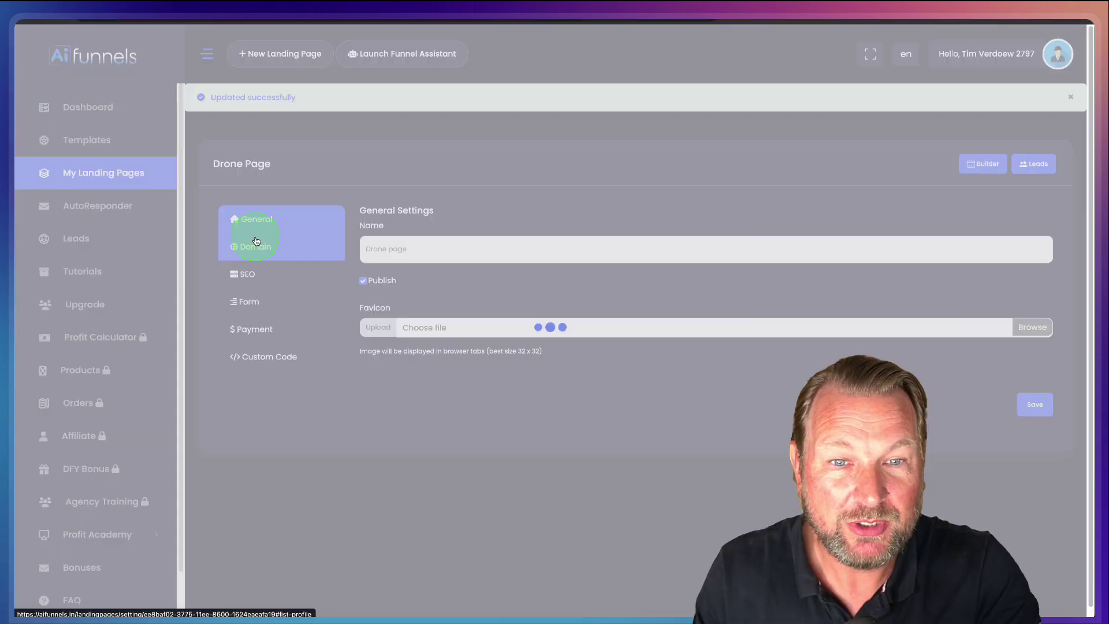
# Look over the page's SEO settings and form integration providers.
pyautogui.click(256, 241)
pyautogui.click(254, 273)
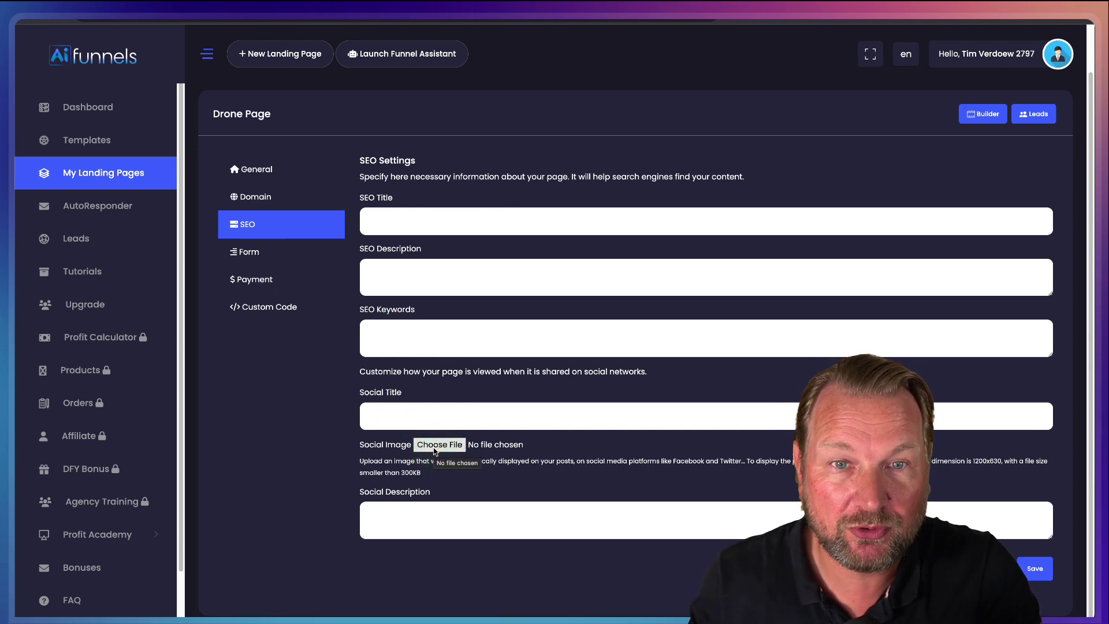
pyautogui.click(247, 252)
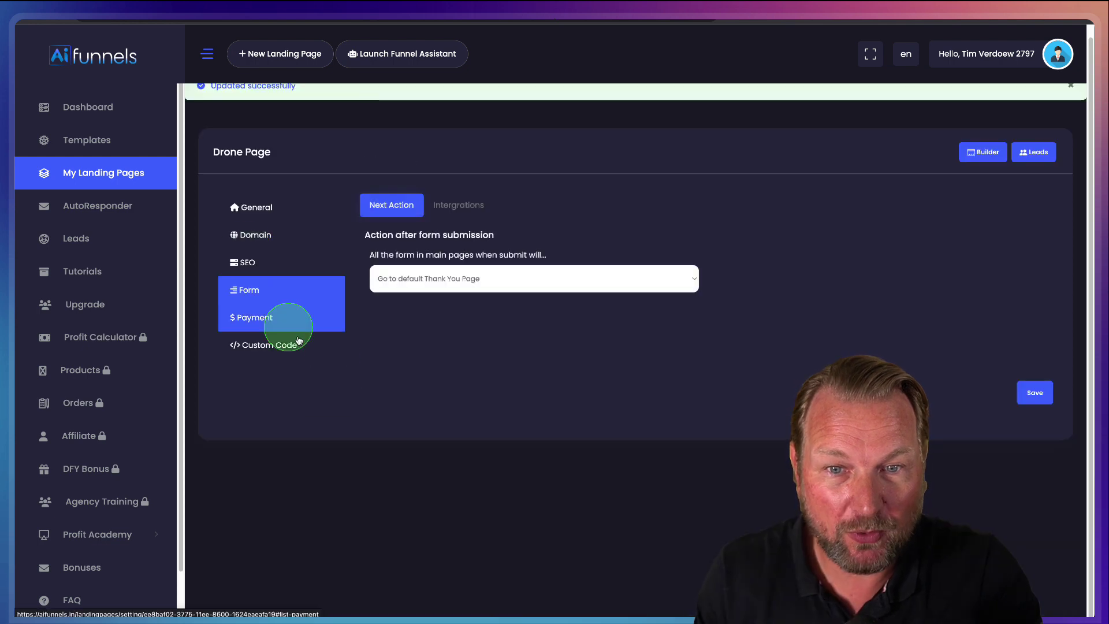
pyautogui.click(436, 213)
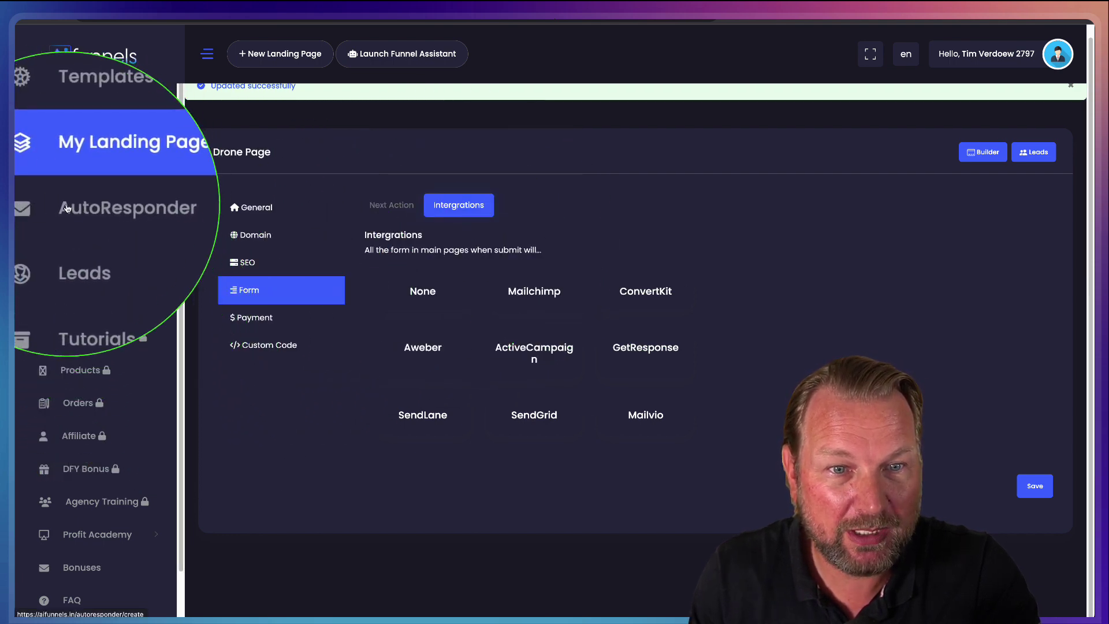
pyautogui.click(67, 207)
# Check the payment action and custom header code, then go back to My Landing Pages.
pyautogui.click(261, 313)
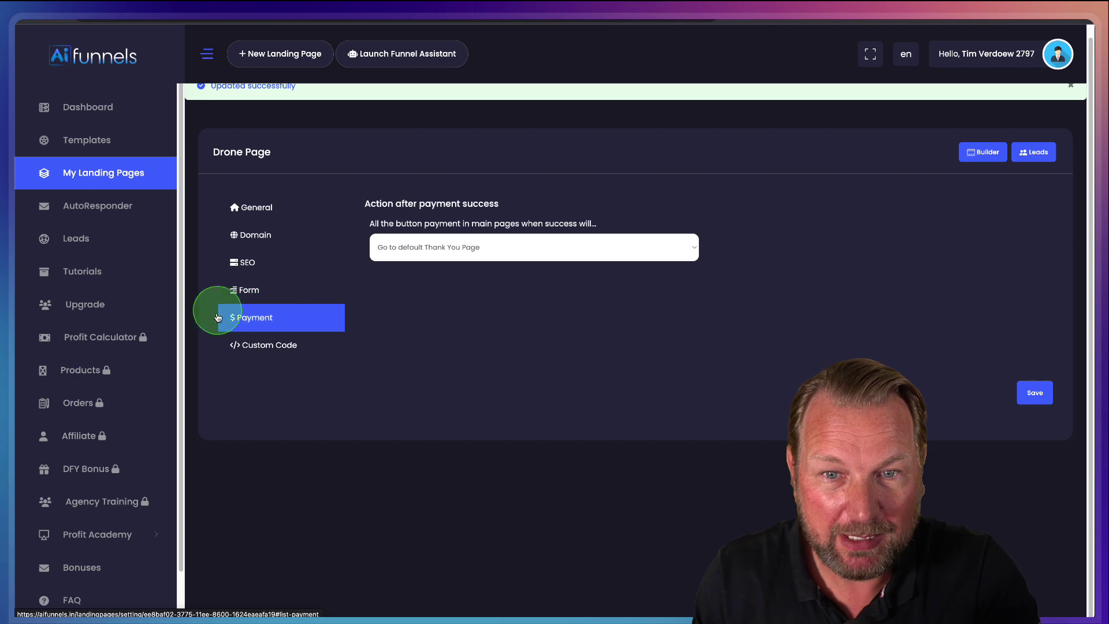
pyautogui.click(422, 251)
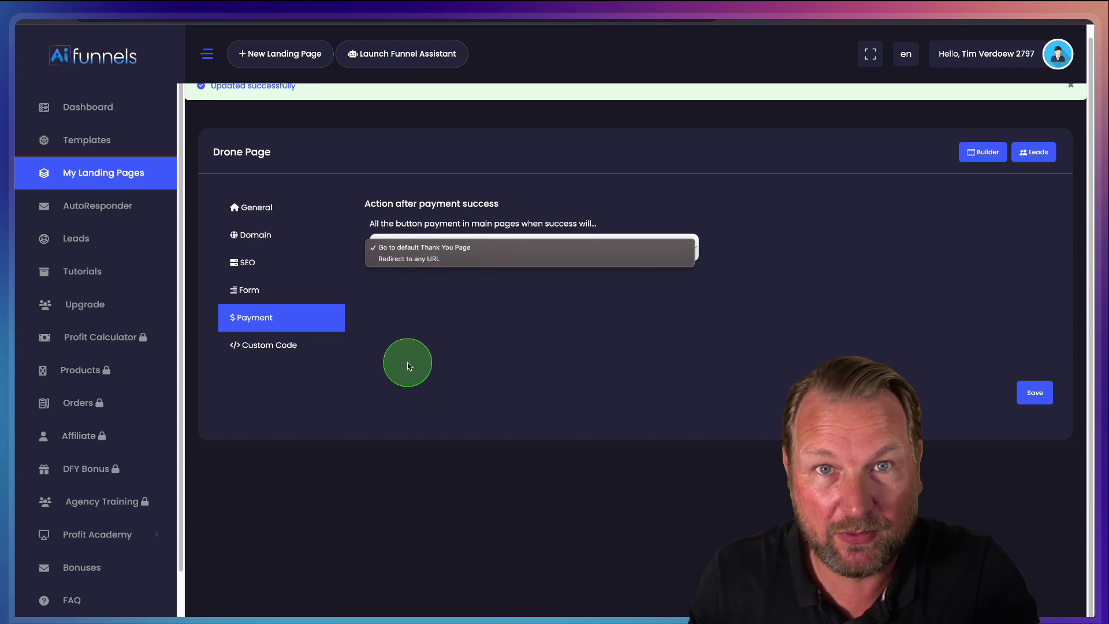
pyautogui.click(268, 346)
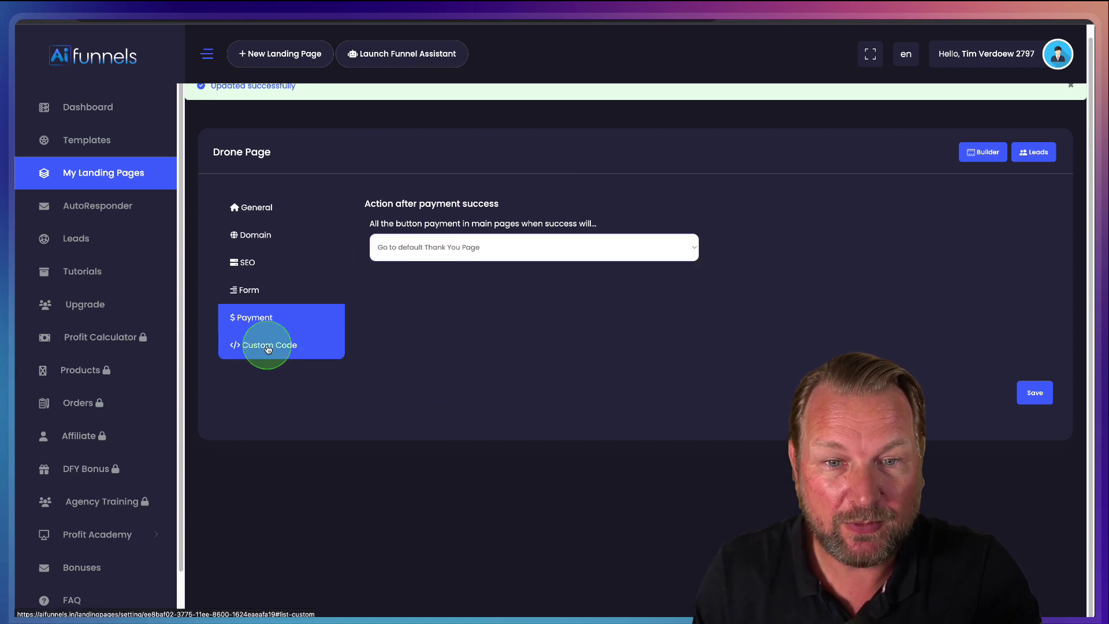
pyautogui.click(269, 348)
pyautogui.click(471, 255)
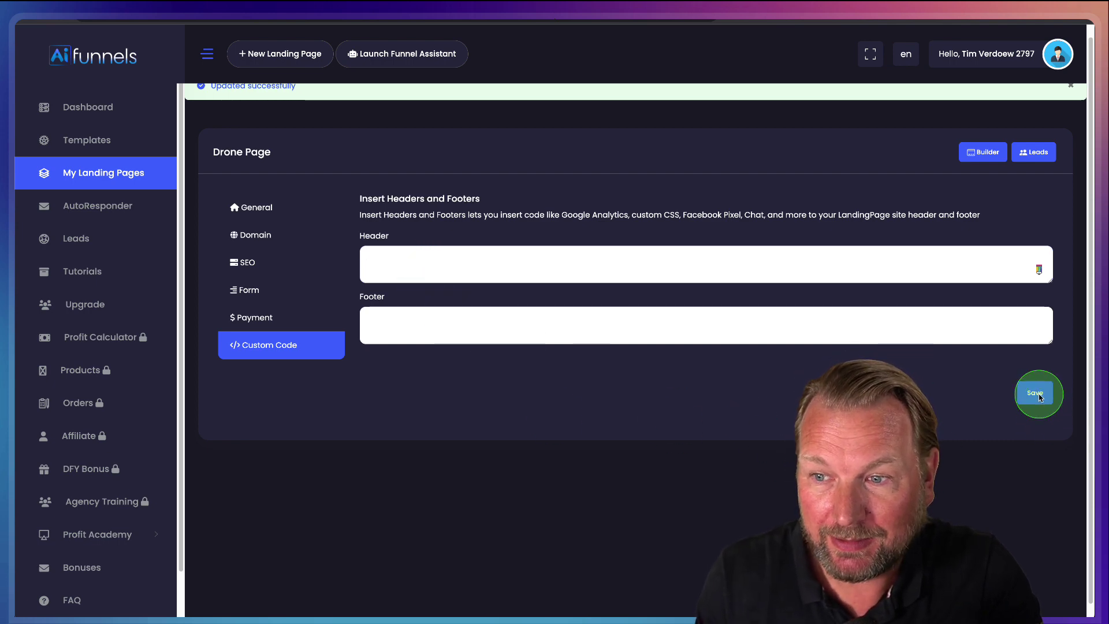
pyautogui.click(105, 176)
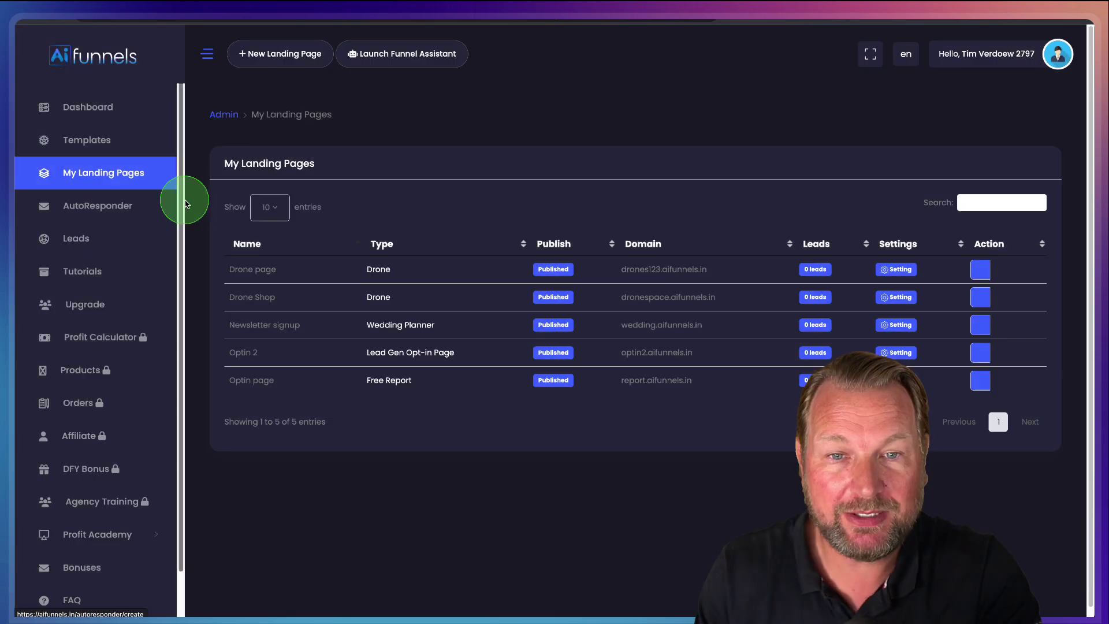
# Browse the live drone page at drones123.aifunnels.in, then close its tab.
pyautogui.click(664, 269)
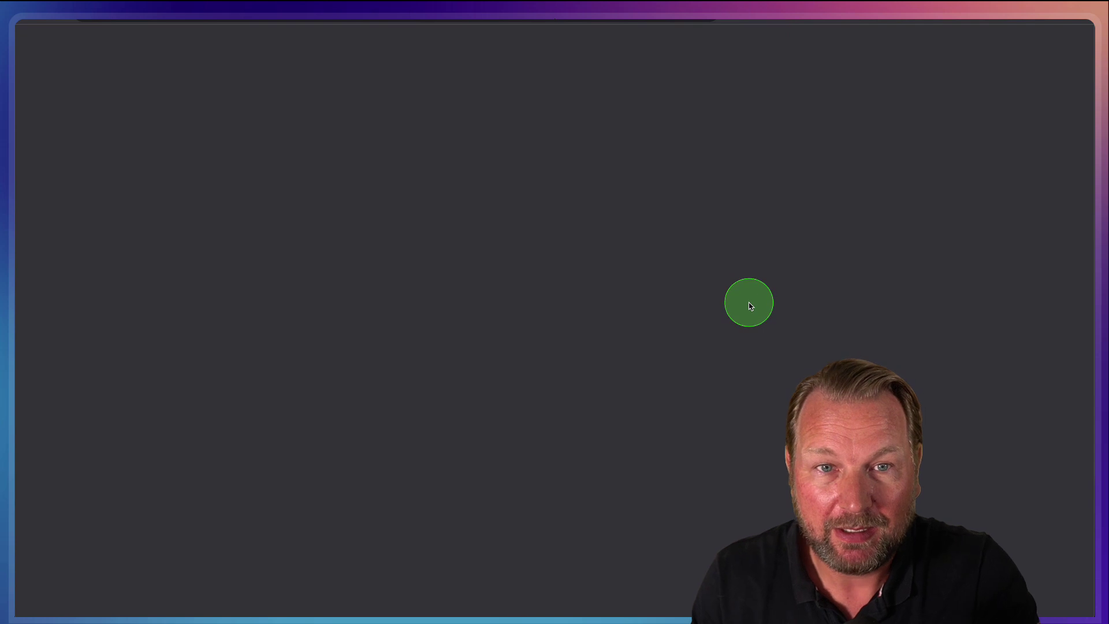
pyautogui.scroll(-6, 746, 308)
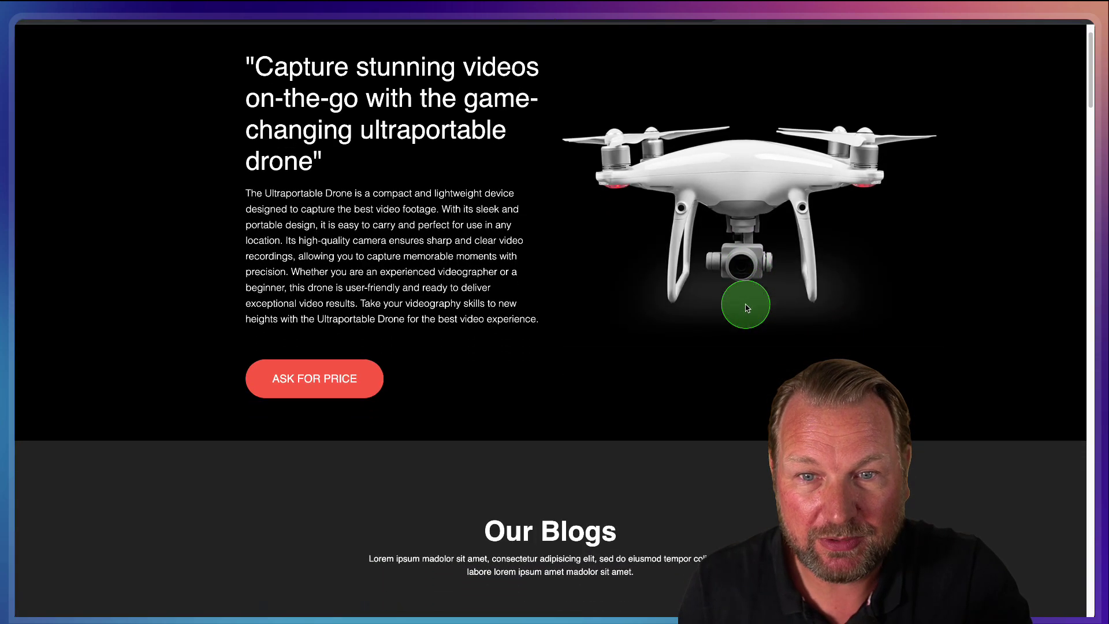
pyautogui.scroll(-15, 746, 308)
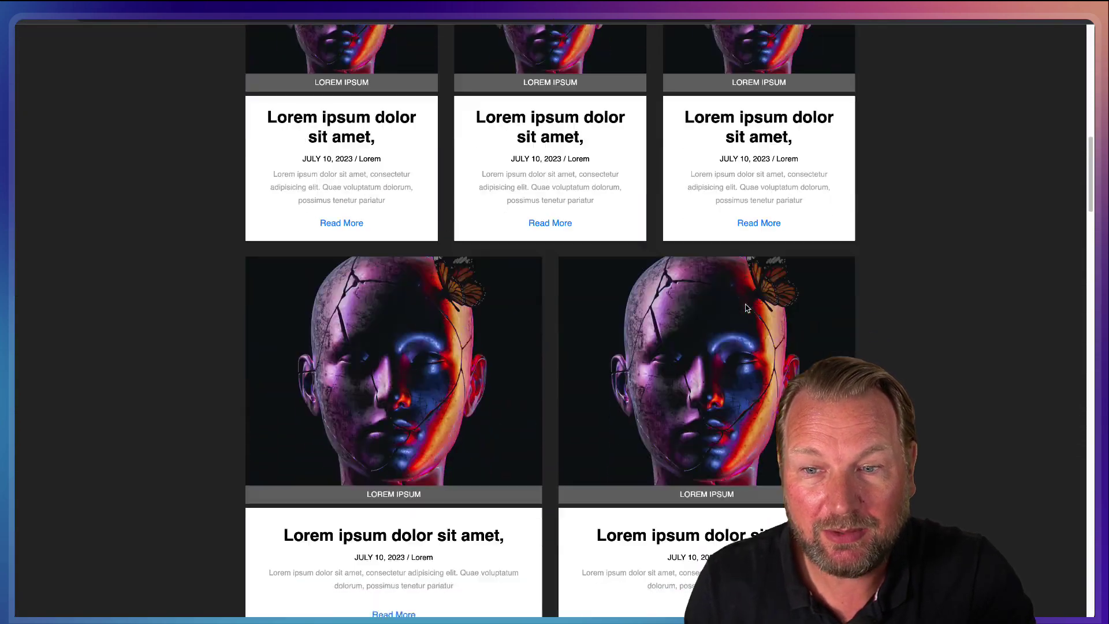
pyautogui.scroll(-15, 745, 308)
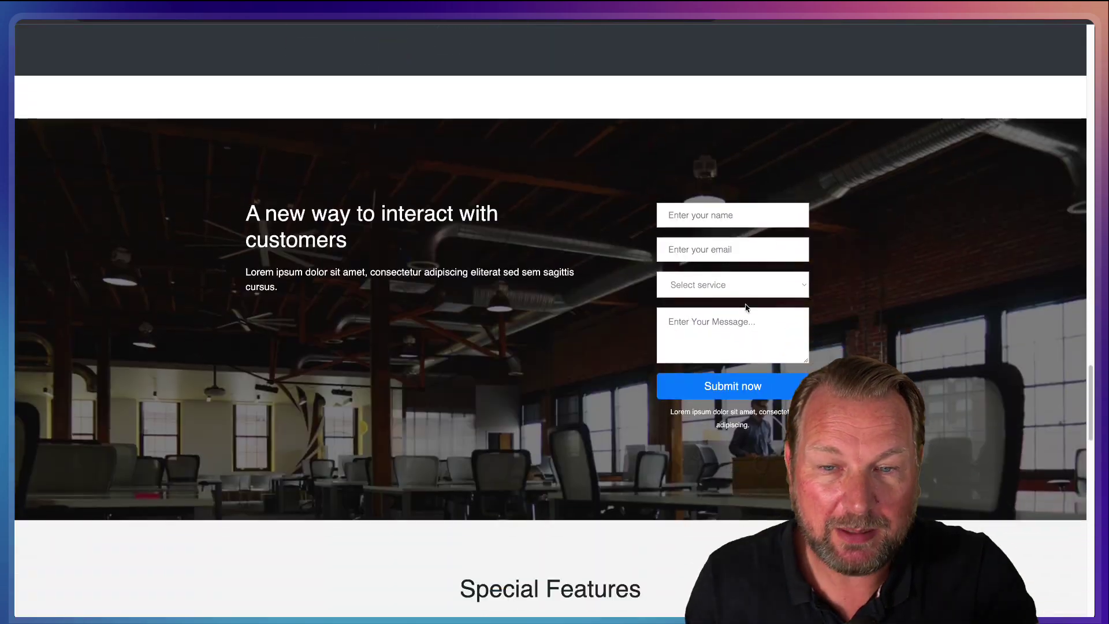
pyautogui.scroll(-15, 745, 307)
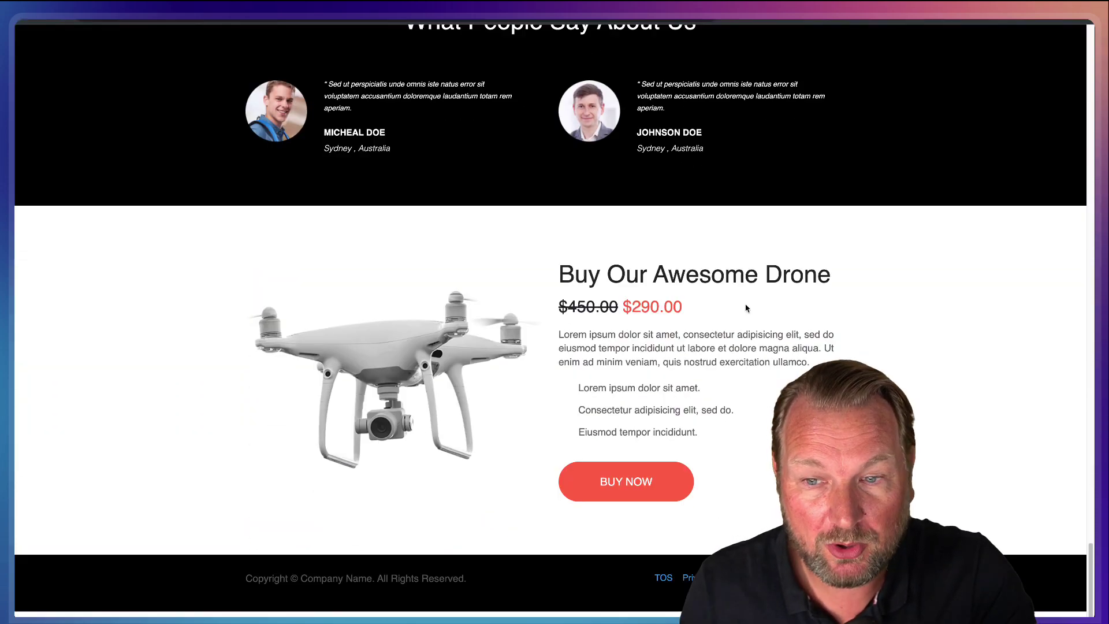
pyautogui.click(769, 75)
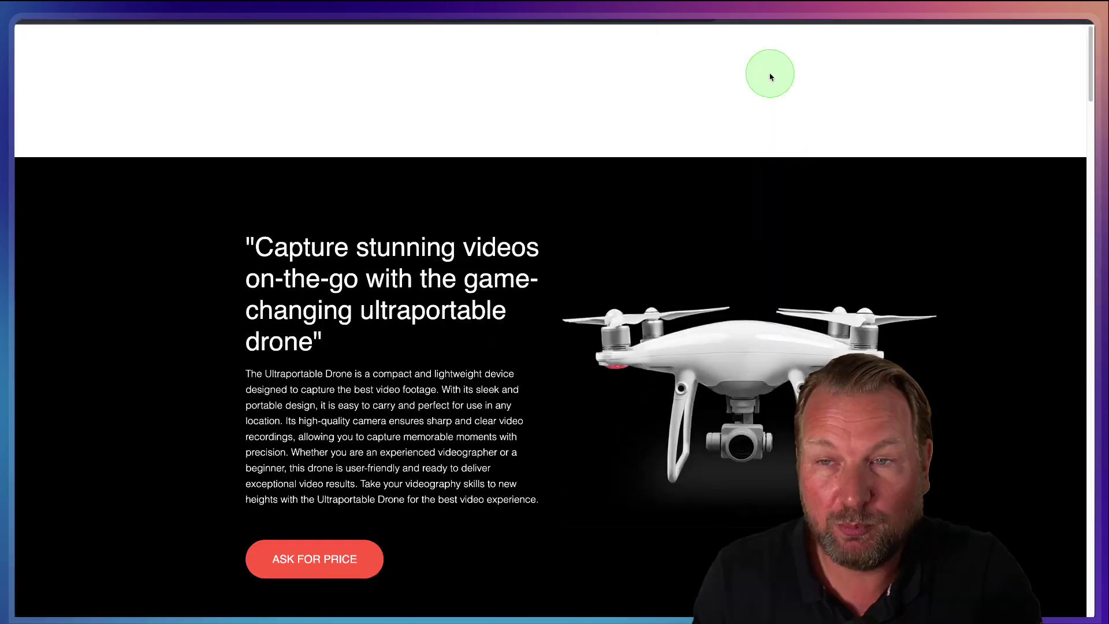
pyautogui.hotkey('ctrl', 'w')
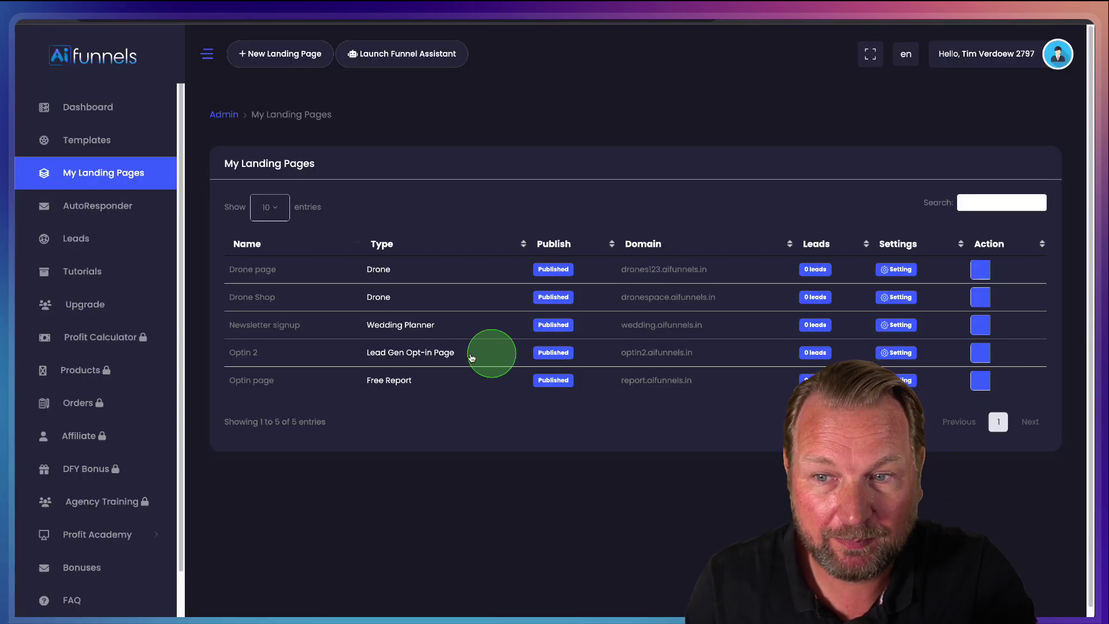
pyautogui.click(894, 270)
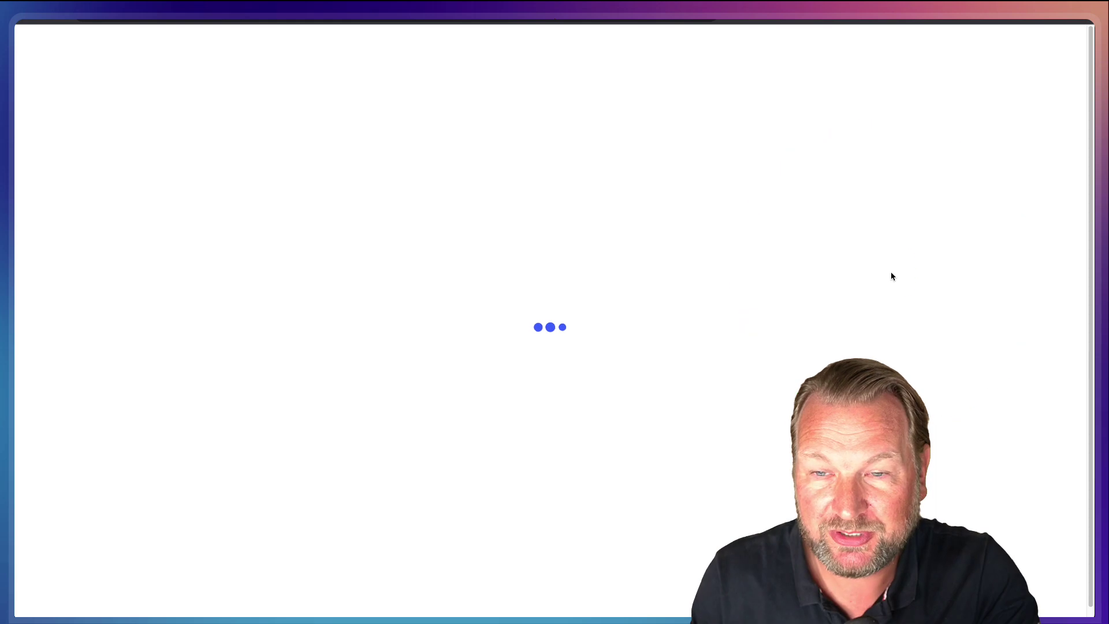
pyautogui.hscroll(-5, 456, 192)
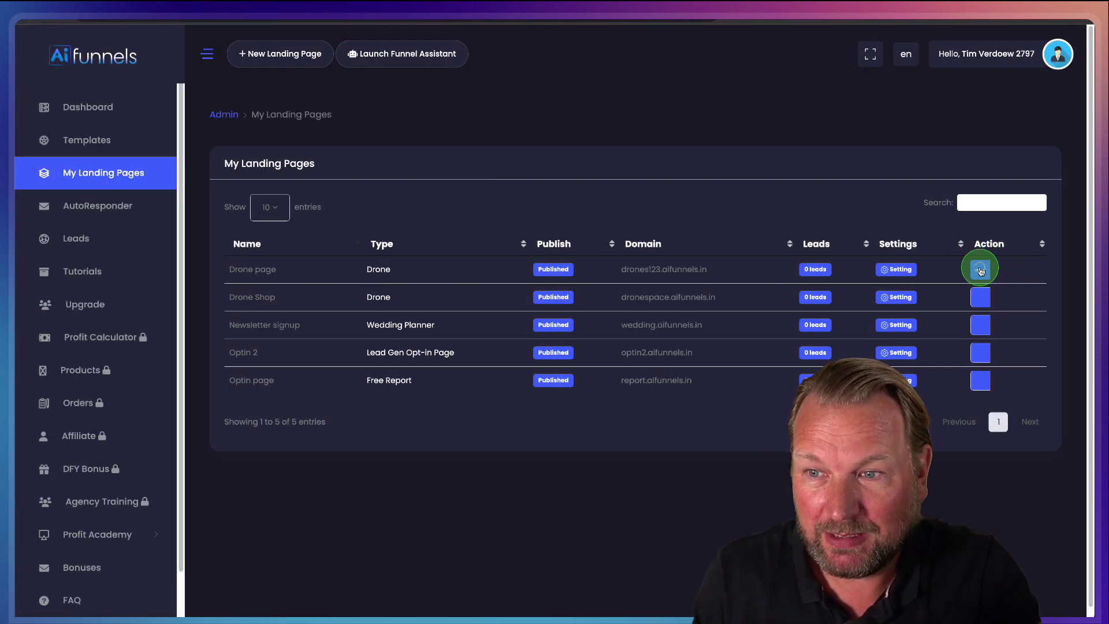
pyautogui.click(980, 270)
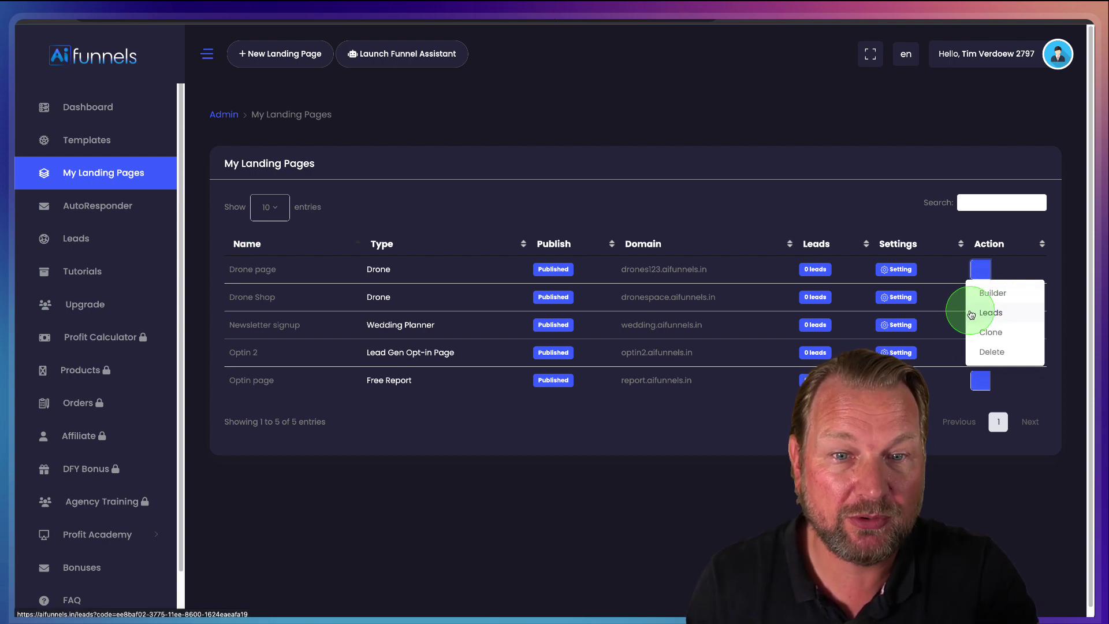
pyautogui.moveTo(228, 264); pyautogui.dragTo(277, 284)
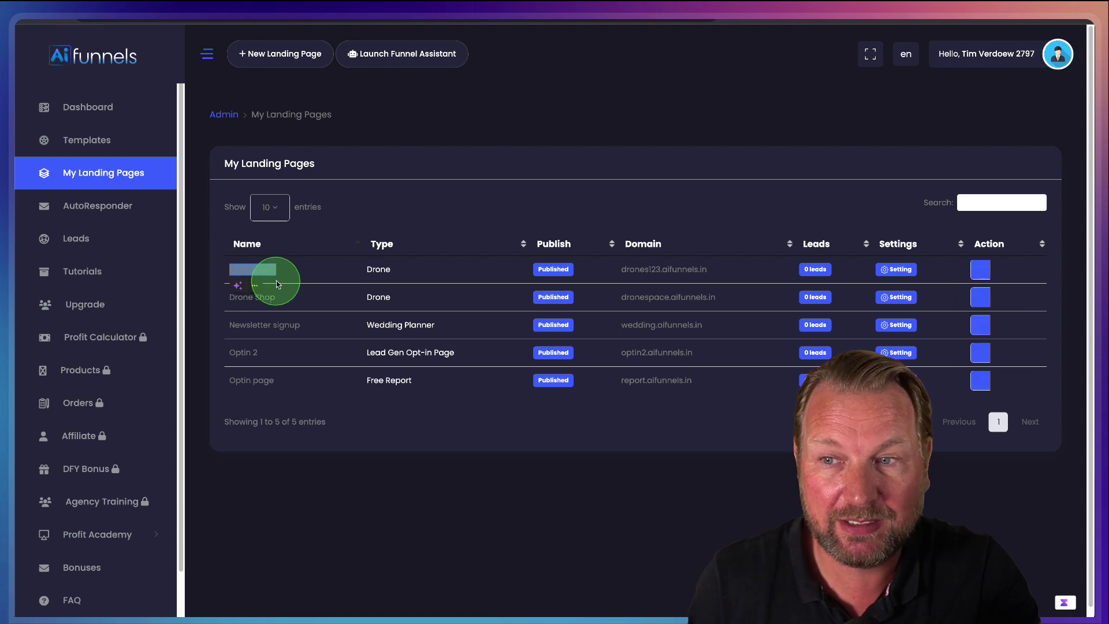
pyautogui.click(295, 275)
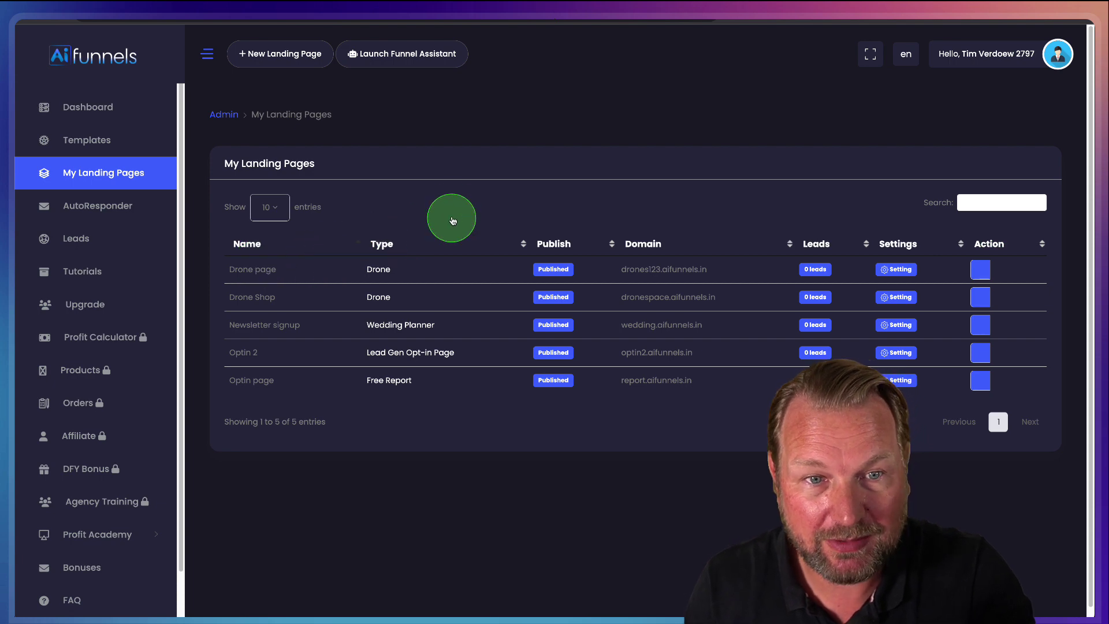
# Go from AutoResponder to the Leads table, which shows no leads captured for any landing page.
pyautogui.click(95, 208)
pyautogui.scroll(-1, 460, 243)
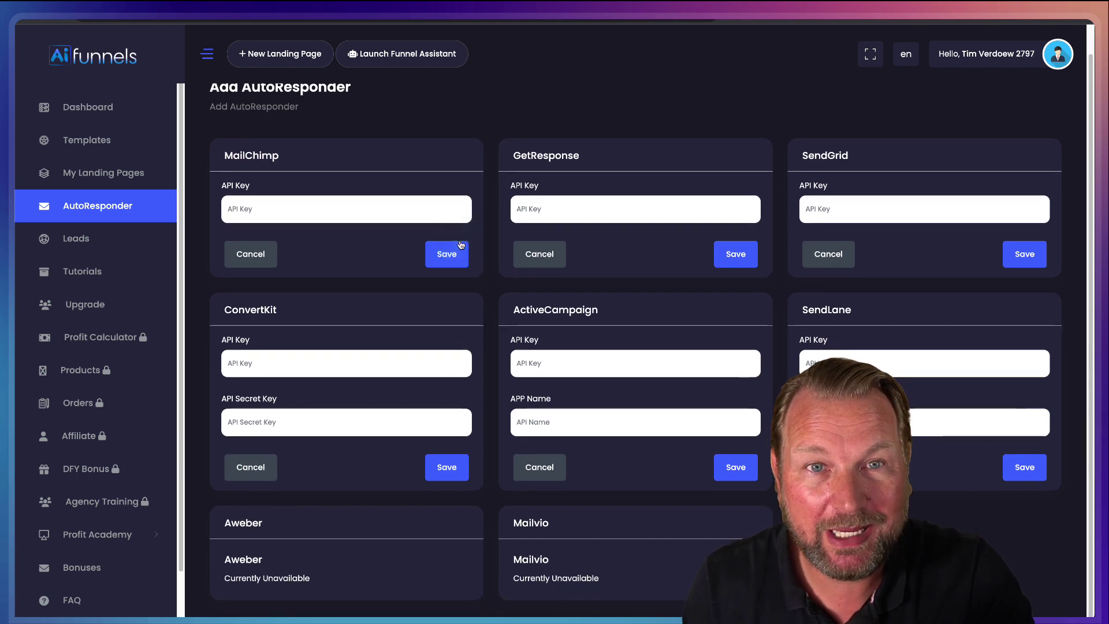
pyautogui.click(79, 241)
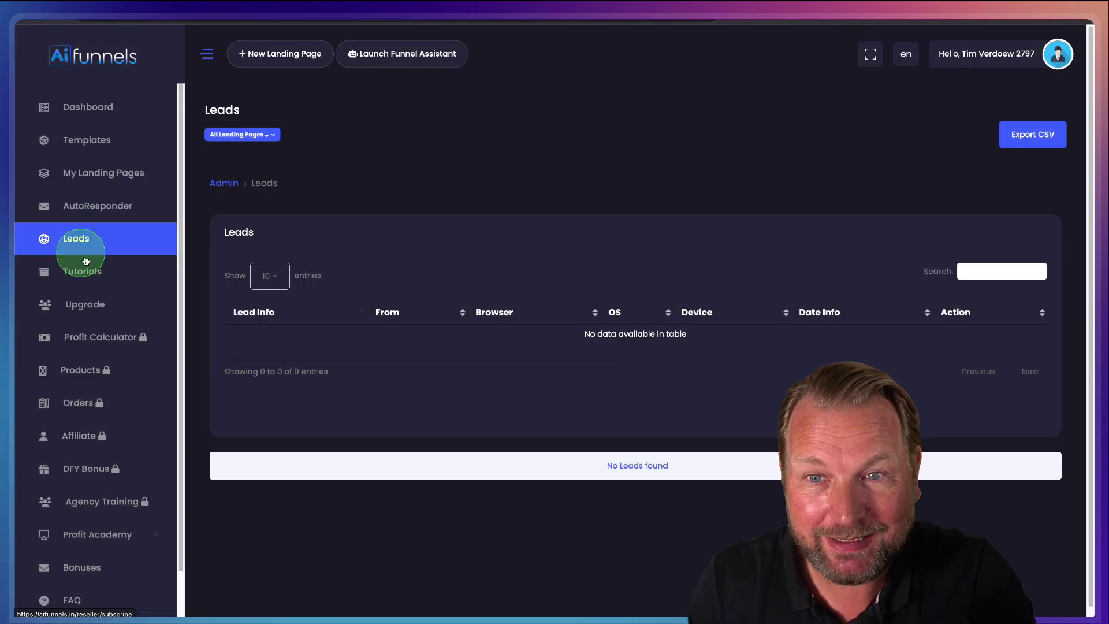
pyautogui.click(518, 393)
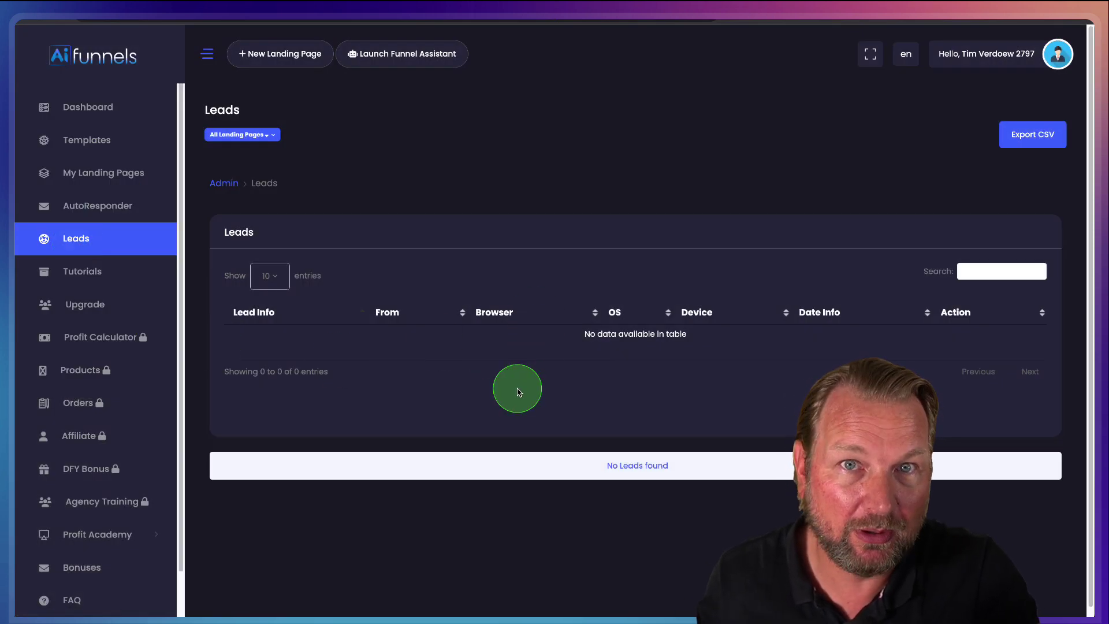
pyautogui.click(512, 201)
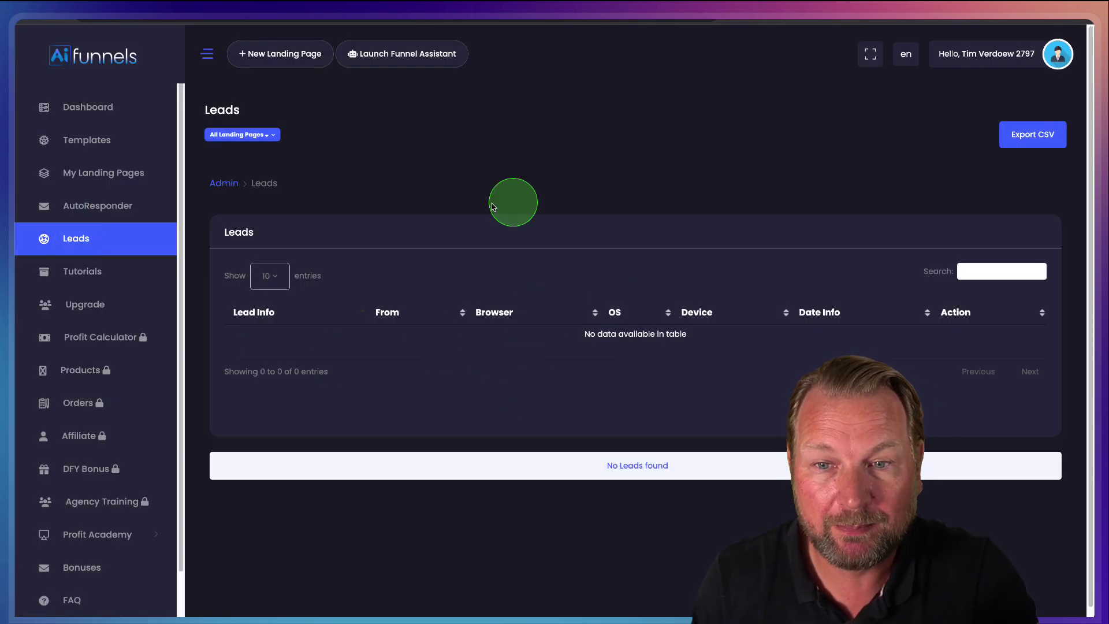
pyautogui.click(485, 363)
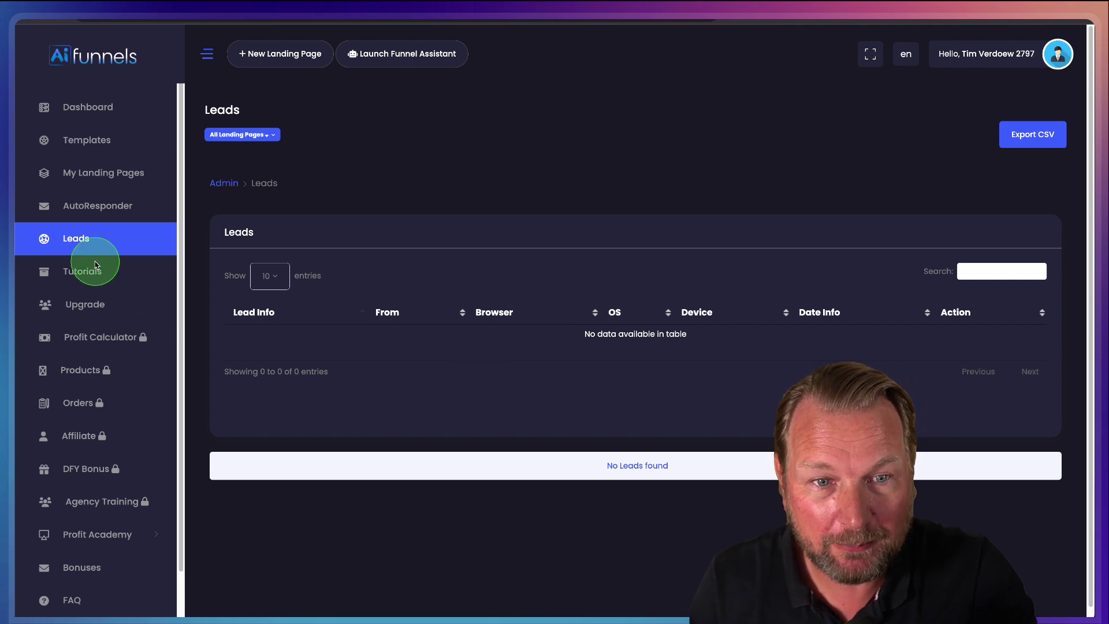
# Browse the Tutorials page of videos.
pyautogui.click(81, 275)
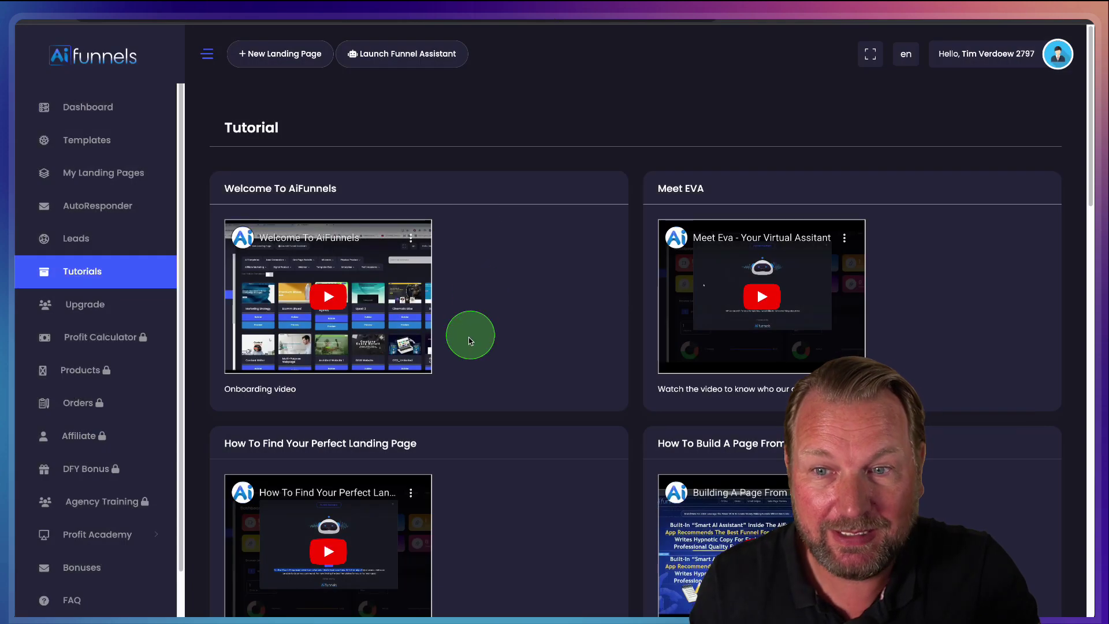
pyautogui.scroll(-10, 469, 341)
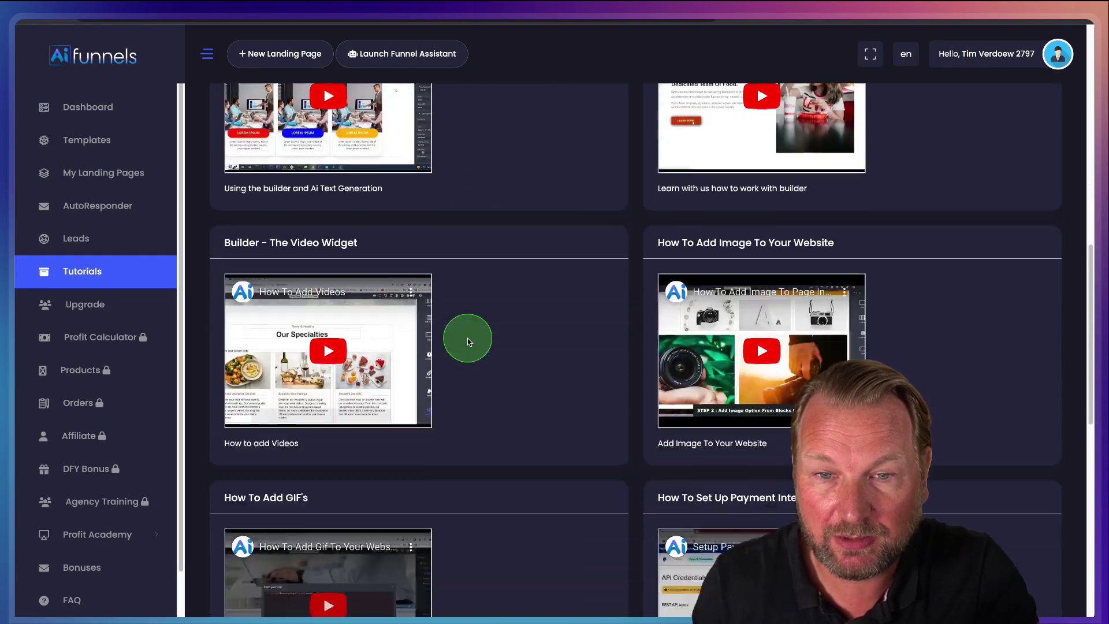
pyautogui.scroll(-8, 467, 338)
pyautogui.scroll(20, 526, 315)
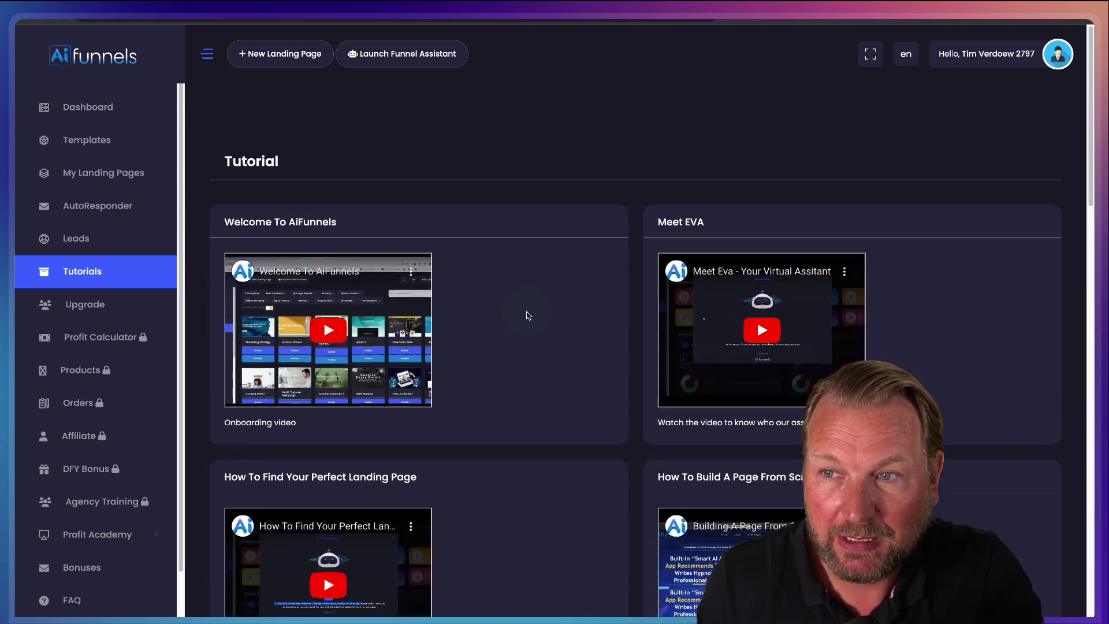
pyautogui.scroll(-1, 526, 316)
# Review Account Settings > Payment Settings, with empty PayPal Sandbox client fields and Stripe keys.
pyautogui.click(1057, 54)
pyautogui.click(1019, 104)
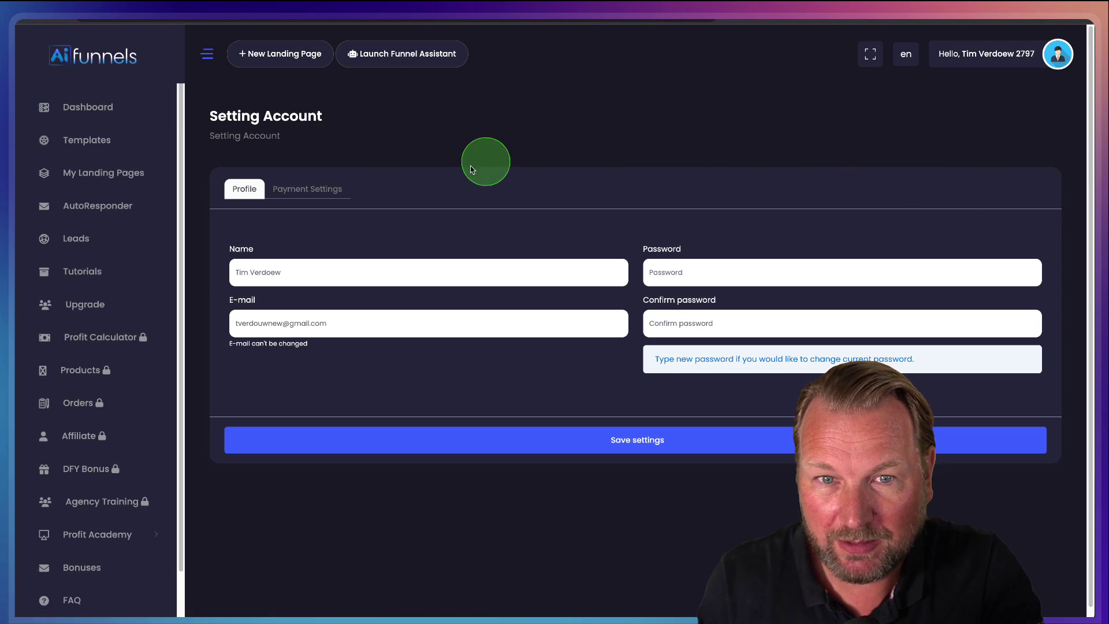
pyautogui.click(316, 186)
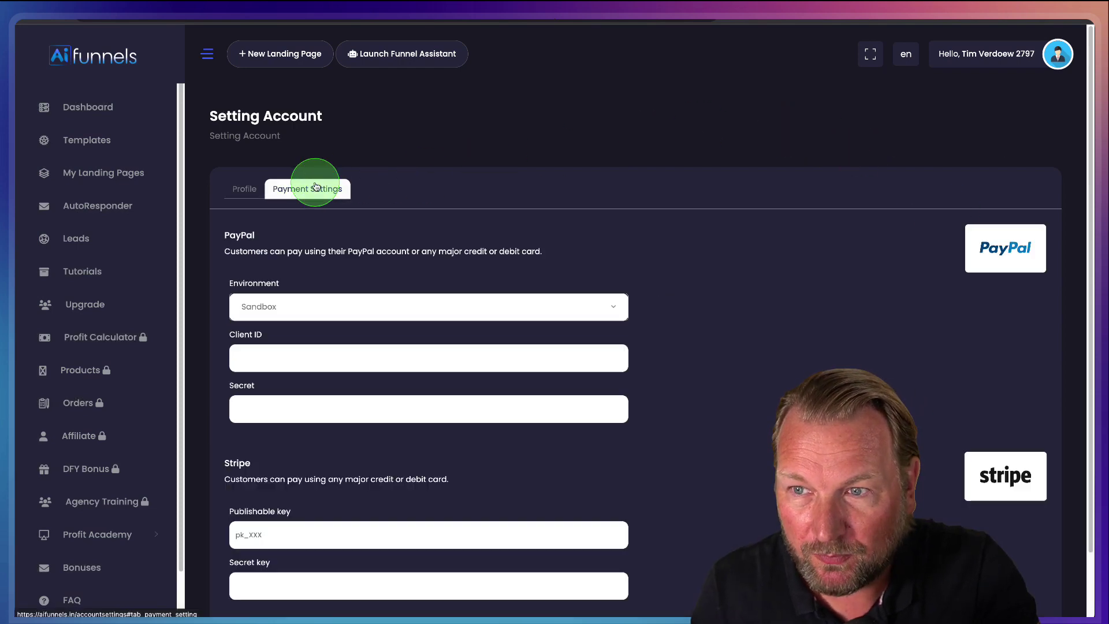
pyautogui.scroll(-2, 569, 280)
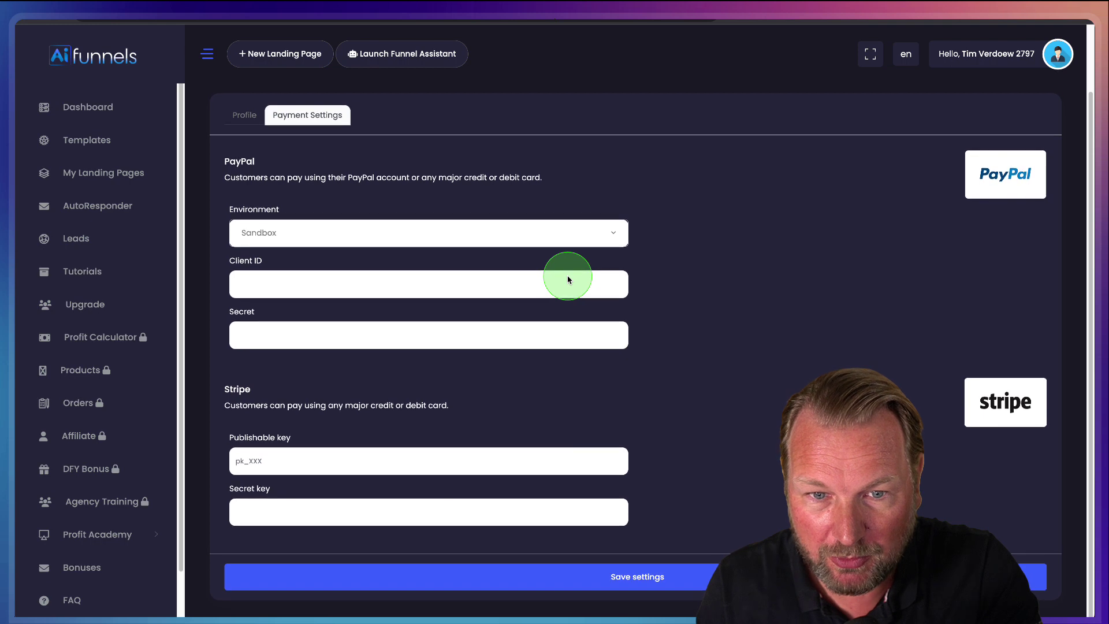
pyautogui.scroll(2, 569, 279)
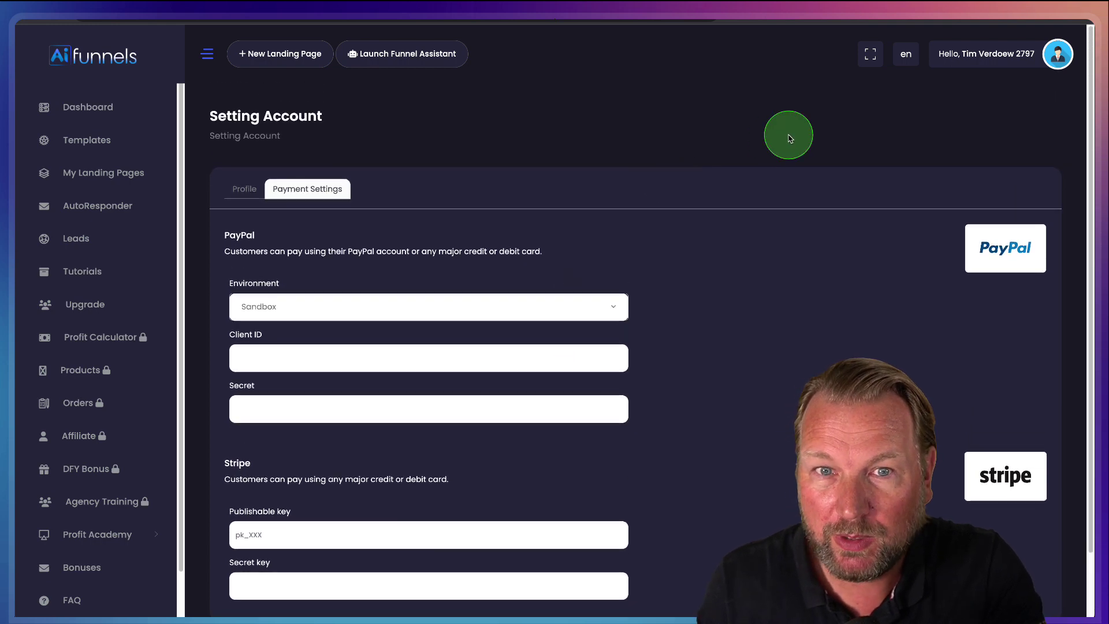
pyautogui.scroll(-1, 143, 510)
pyautogui.scroll(1, 142, 510)
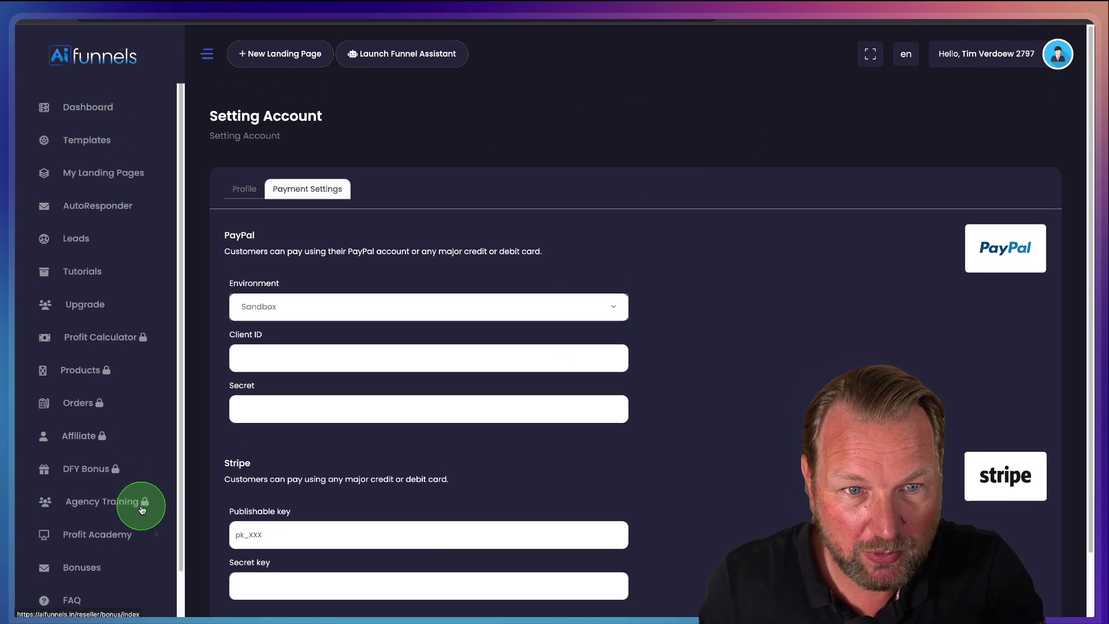
# Set the Drone page's domain type to 'Custom your domain' and check the CNAME record for host @.
pyautogui.click(99, 174)
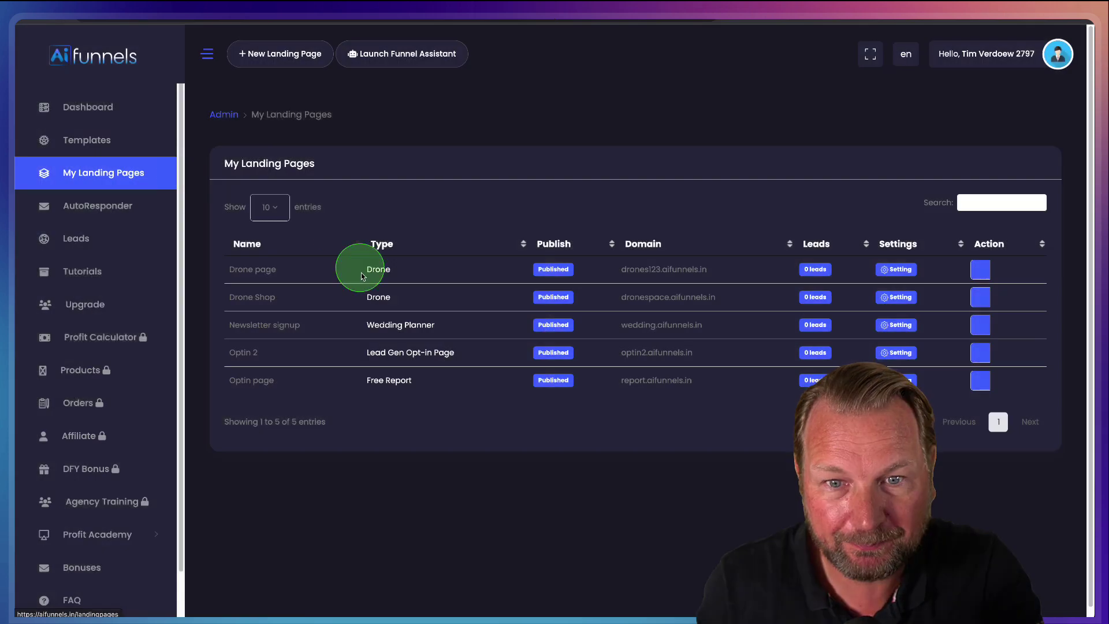
pyautogui.click(904, 272)
pyautogui.click(255, 214)
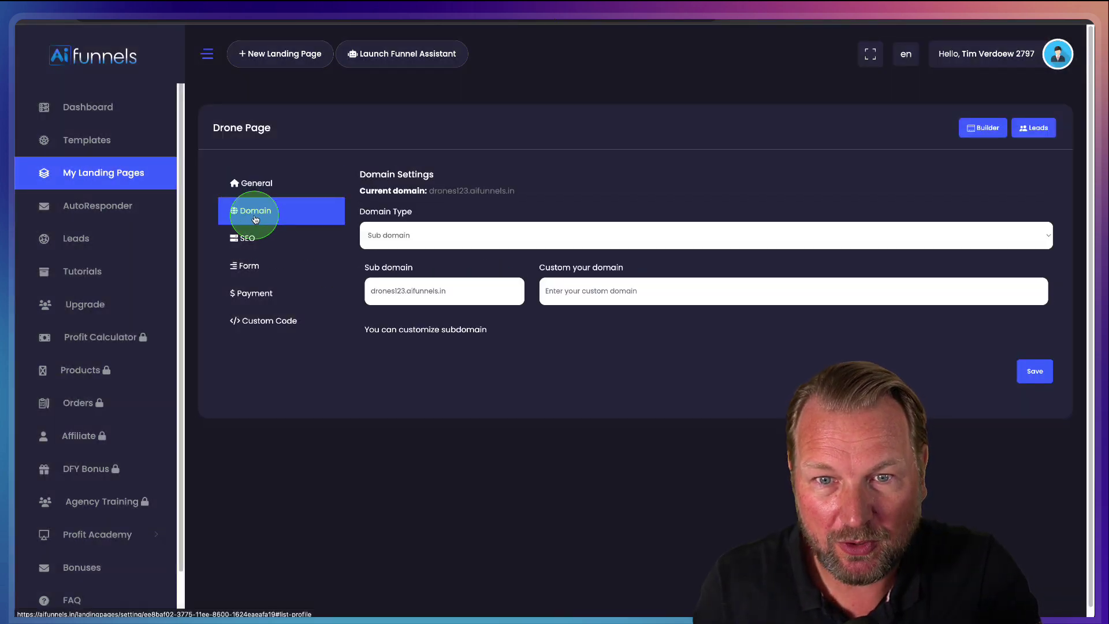
pyautogui.click(380, 237)
pyautogui.click(416, 249)
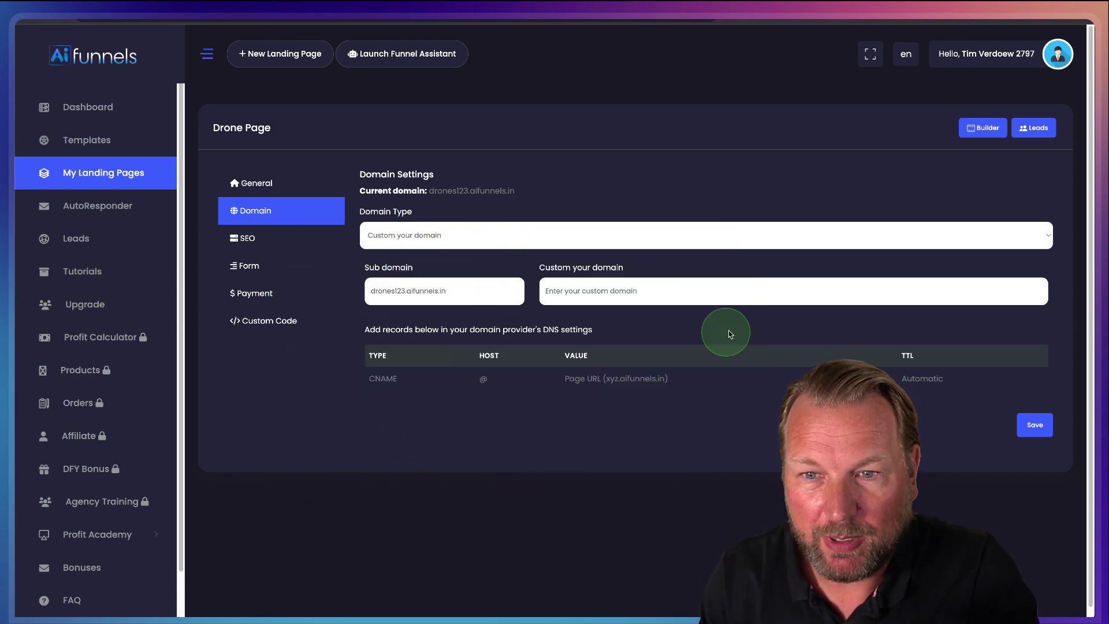
pyautogui.click(549, 290)
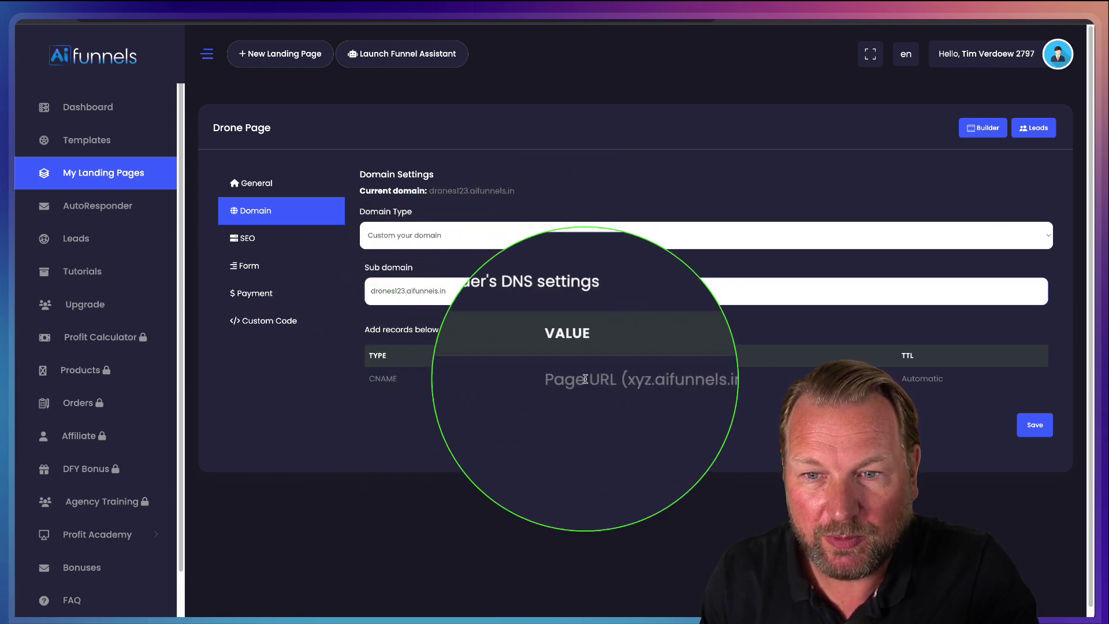
pyautogui.moveTo(607, 381); pyautogui.dragTo(658, 381)
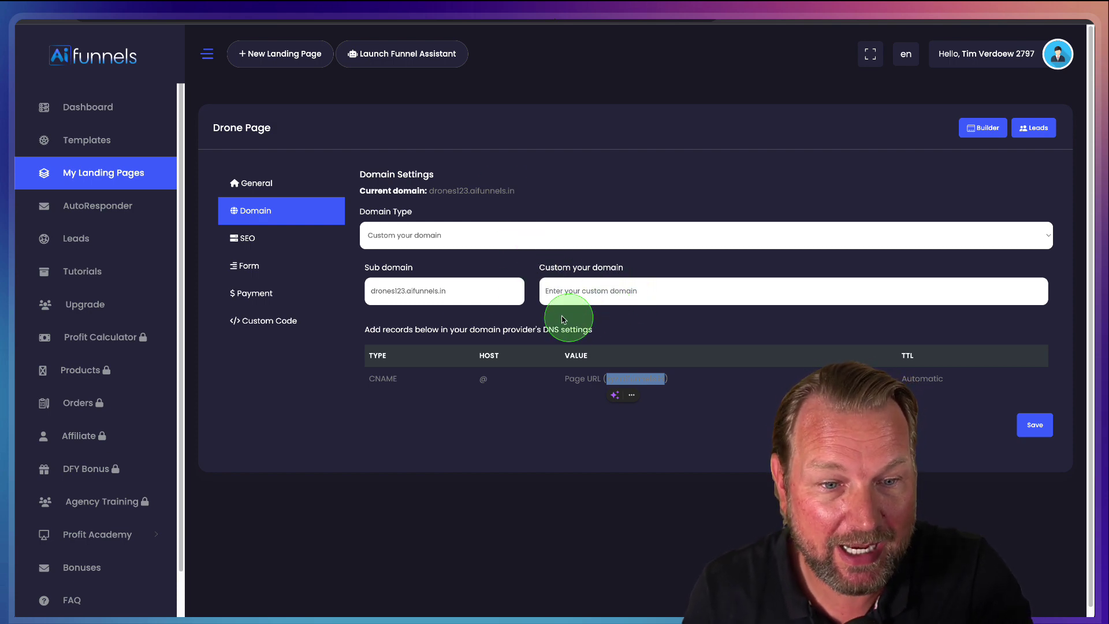
# Return to the Dashboard showing landing page, template and lead counts.
pyautogui.click(99, 108)
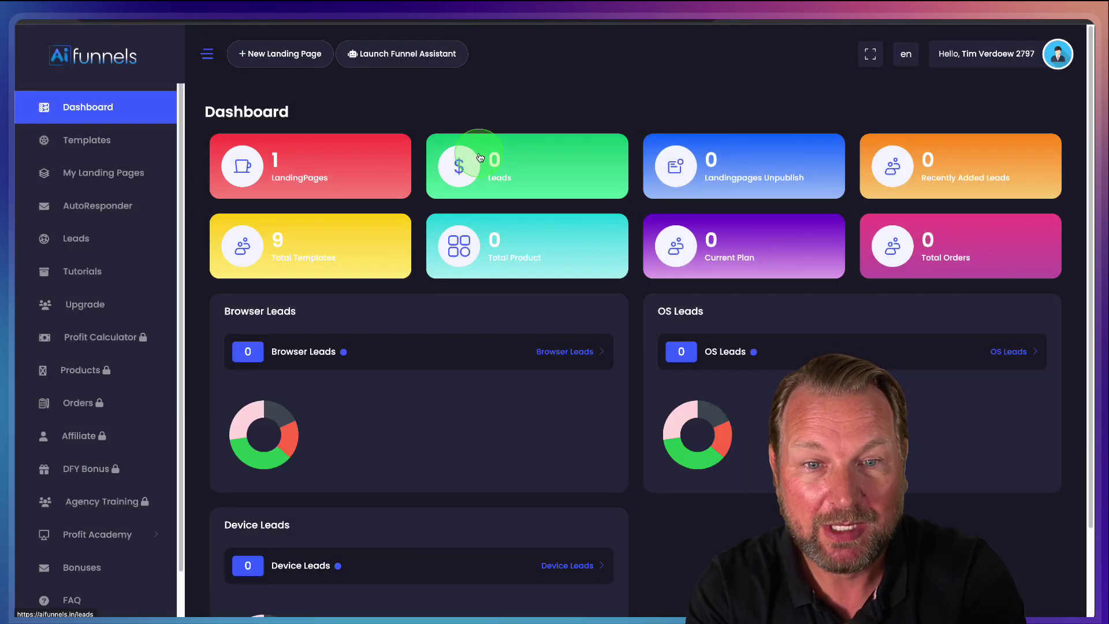